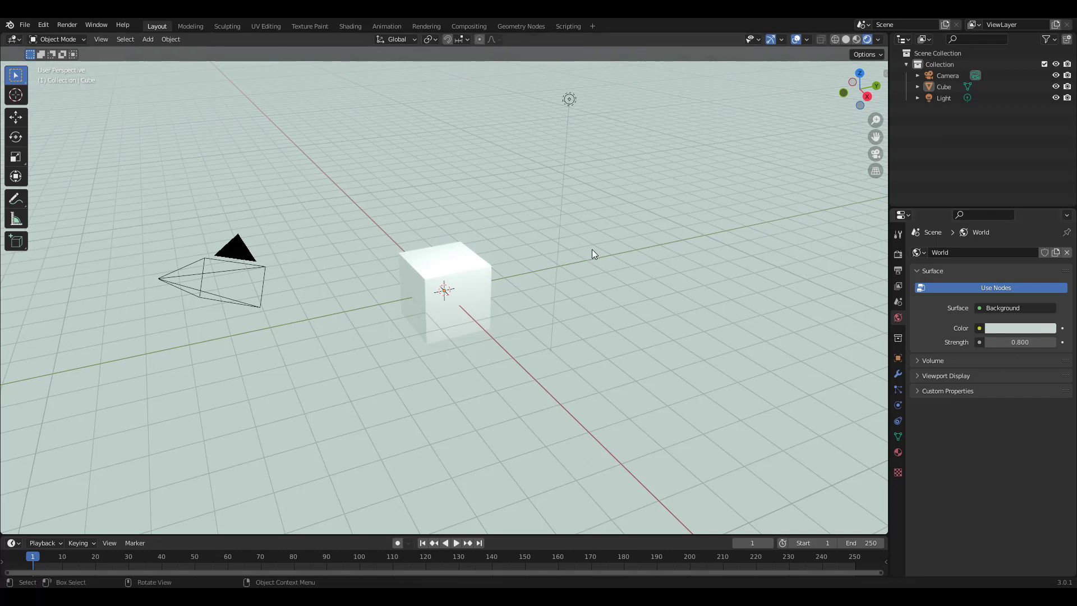
# Step: Set the point light's power to 300 W
pyautogui.click(570, 101)
pyautogui.click(897, 405)
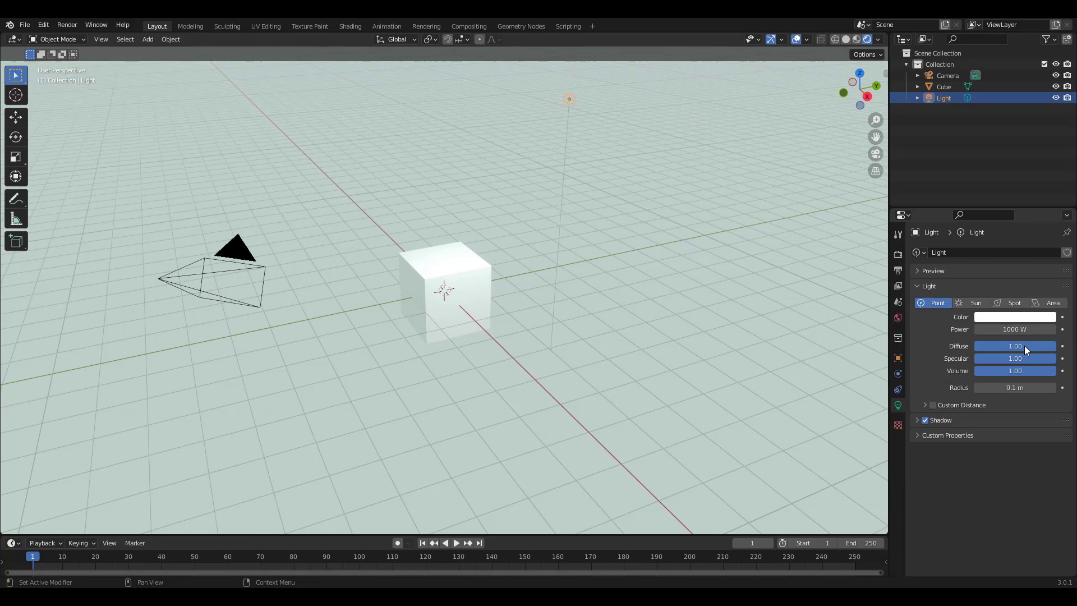
pyautogui.doubleClick(1015, 329)
pyautogui.write('300')
pyautogui.press('Return')
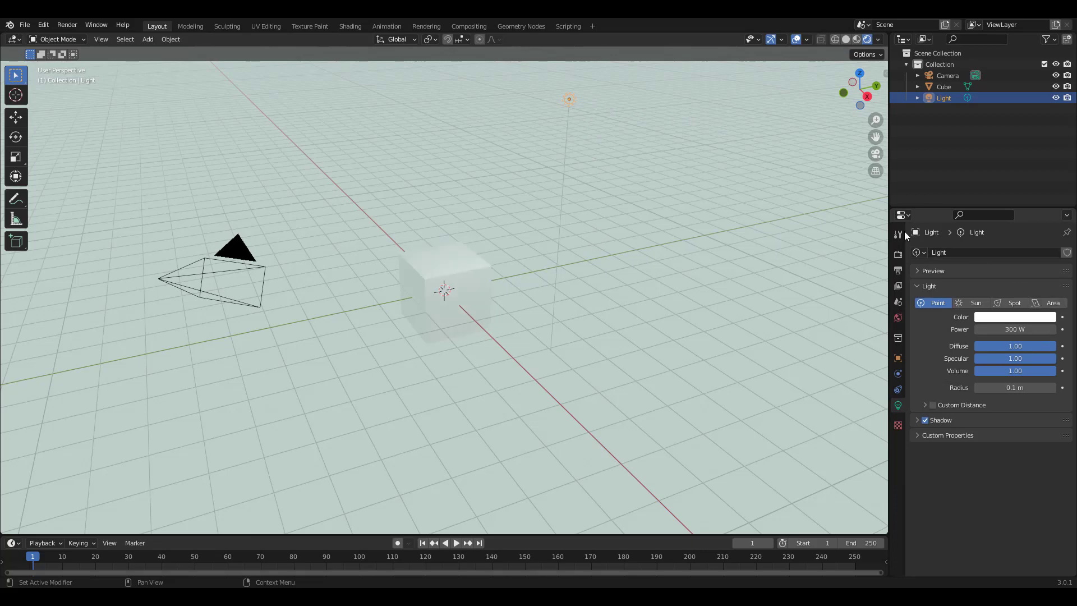
# Step: Duplicate the light in top view and place the copy on the opposite side of the cube, on the X axis
pyautogui.moveTo(529, 278); pyautogui.dragTo(603, 274, button='middle')
pyautogui.press('KP_7')
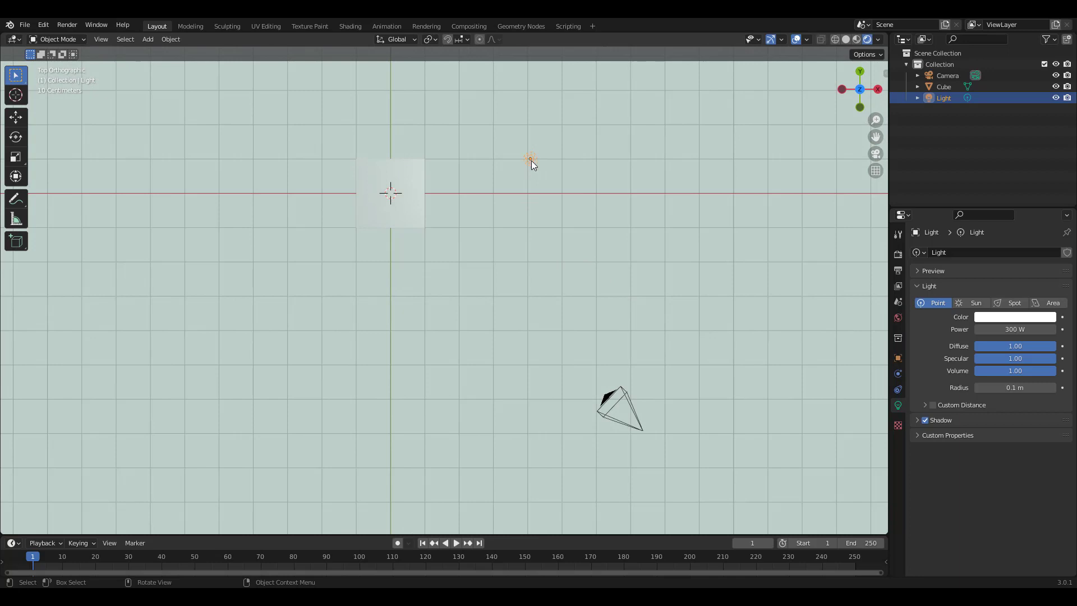
pyautogui.hotkey('shift', 'd')
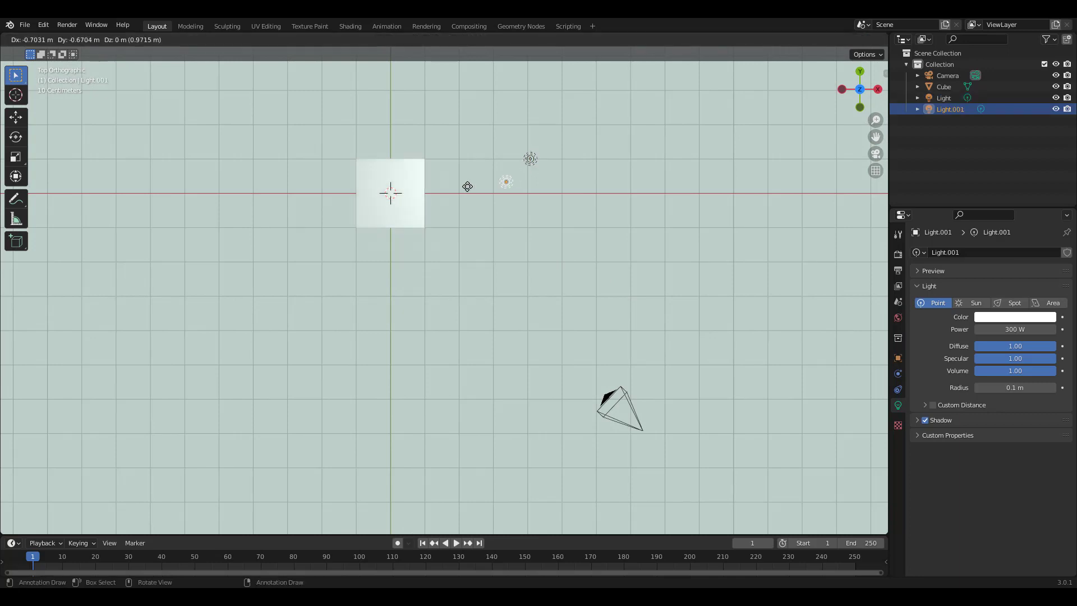
pyautogui.click(274, 193)
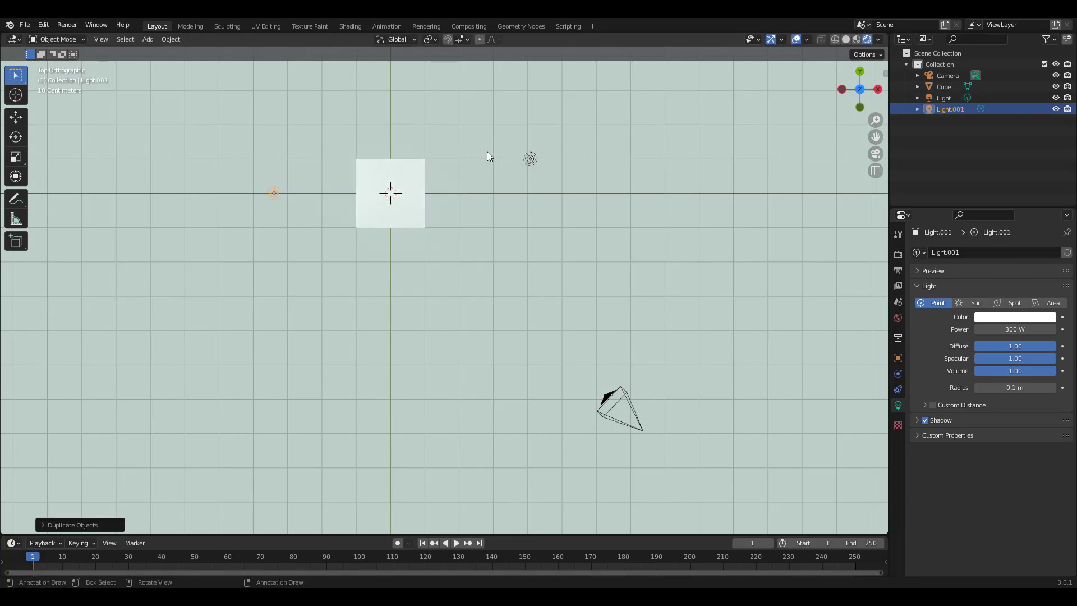
# Step: Lower both lights in front view to roughly the height of the cube
pyautogui.moveTo(457, 210); pyautogui.dragTo(465, 162, button='middle')
pyautogui.press('KP_1')
pyautogui.click(531, 194)
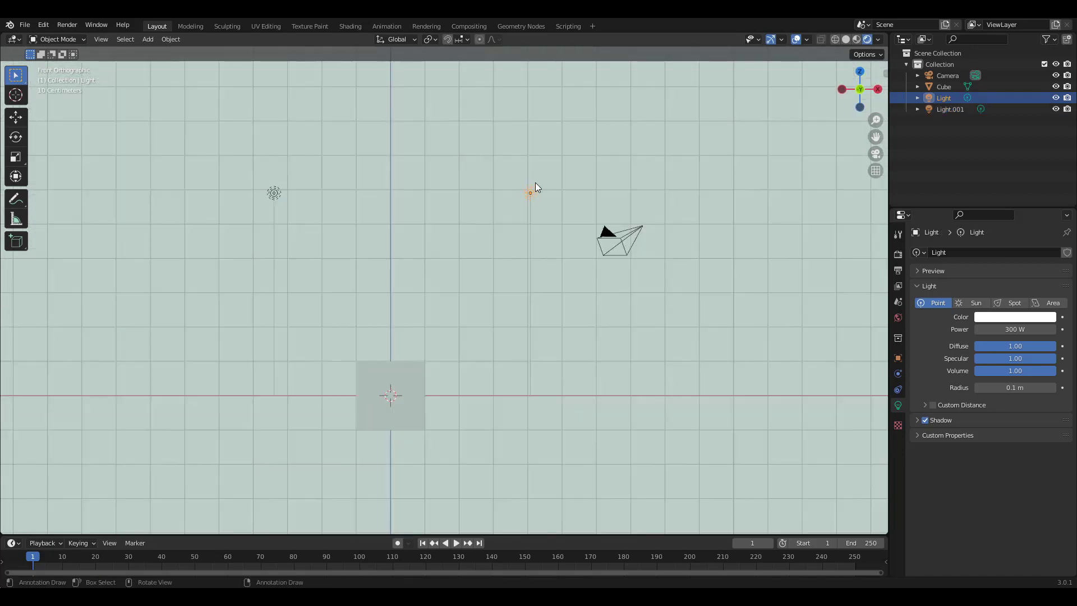
pyautogui.hotkey('shift', 'space')
pyautogui.press('g')
pyautogui.moveTo(530, 185); pyautogui.dragTo(536, 344)
pyautogui.click(274, 194)
pyautogui.moveTo(274, 179); pyautogui.dragTo(293, 402)
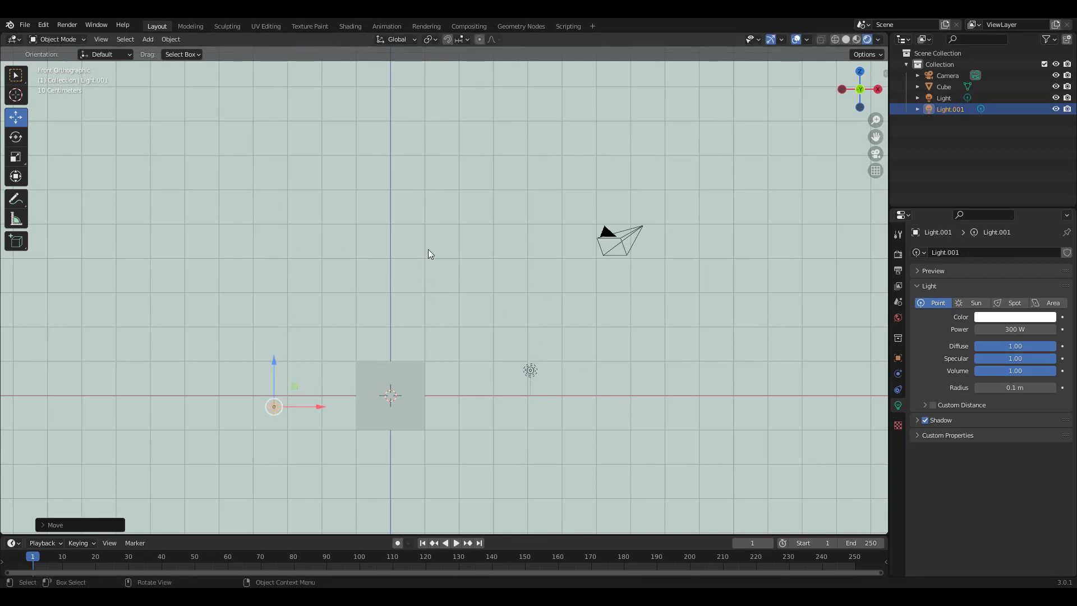
# Step: Adjust the spacing of the two lights on either side of the cube
pyautogui.scroll(-3, 417, 296)
pyautogui.moveTo(415, 296); pyautogui.dragTo(527, 277, button='middle')
pyautogui.moveTo(377, 286); pyautogui.dragTo(354, 294)
pyautogui.click(488, 246)
pyautogui.moveTo(488, 247); pyautogui.dragTo(529, 247, button='middle')
pyautogui.moveTo(528, 246); pyautogui.dragTo(515, 242)
pyautogui.moveTo(514, 242); pyautogui.dragTo(486, 201, button='middle')
pyautogui.moveTo(486, 202); pyautogui.dragTo(484, 232)
pyautogui.moveTo(453, 238); pyautogui.dragTo(522, 276, button='middle')
pyautogui.click(541, 281)
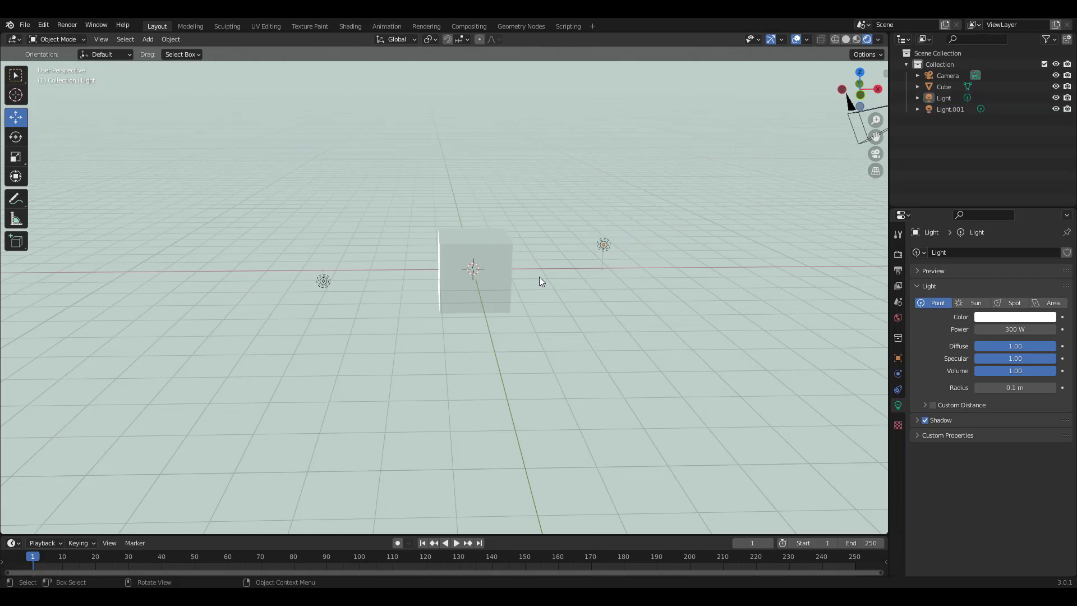
# Step: Delete the cube and append the lamp objects Sphere.001, Vert and Vert.003 from another Blender file
pyautogui.click(496, 294)
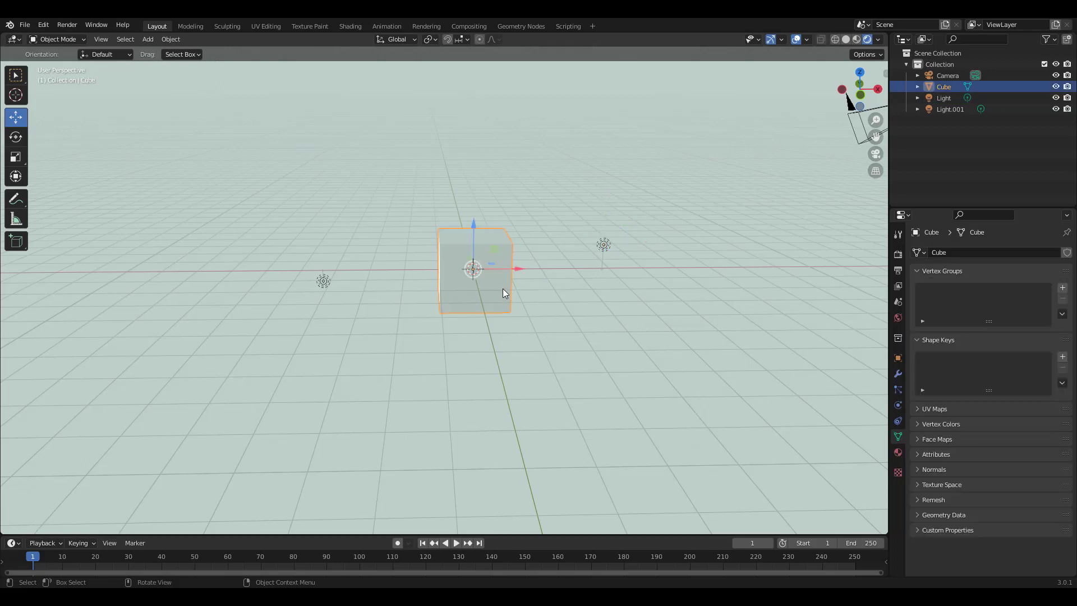
pyautogui.press('Delete')
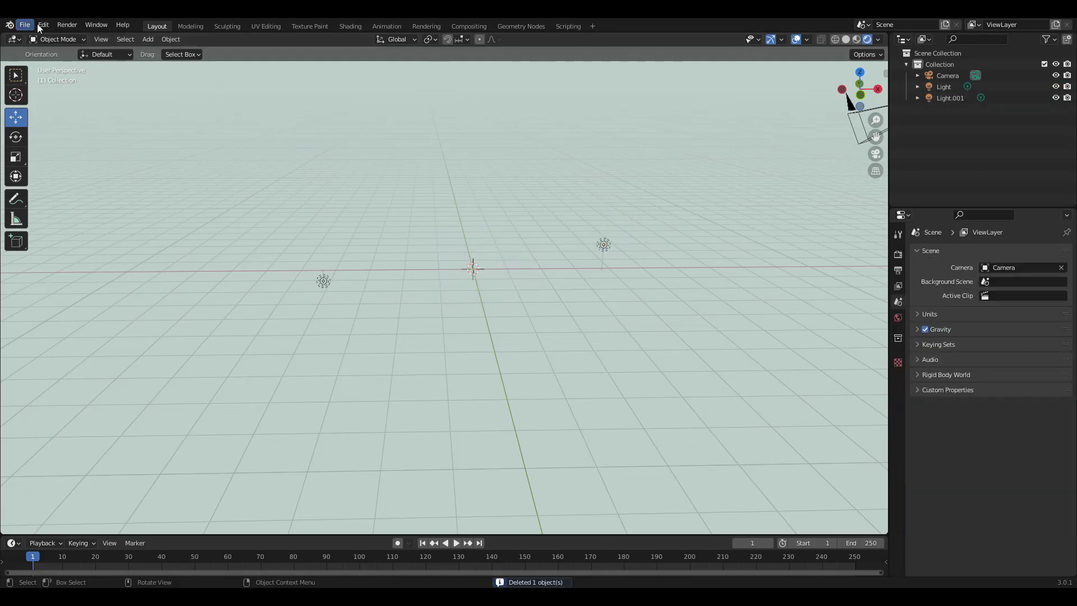
pyautogui.click(26, 25)
pyautogui.click(44, 148)
pyautogui.moveTo(466, 236); pyautogui.dragTo(402, 178)
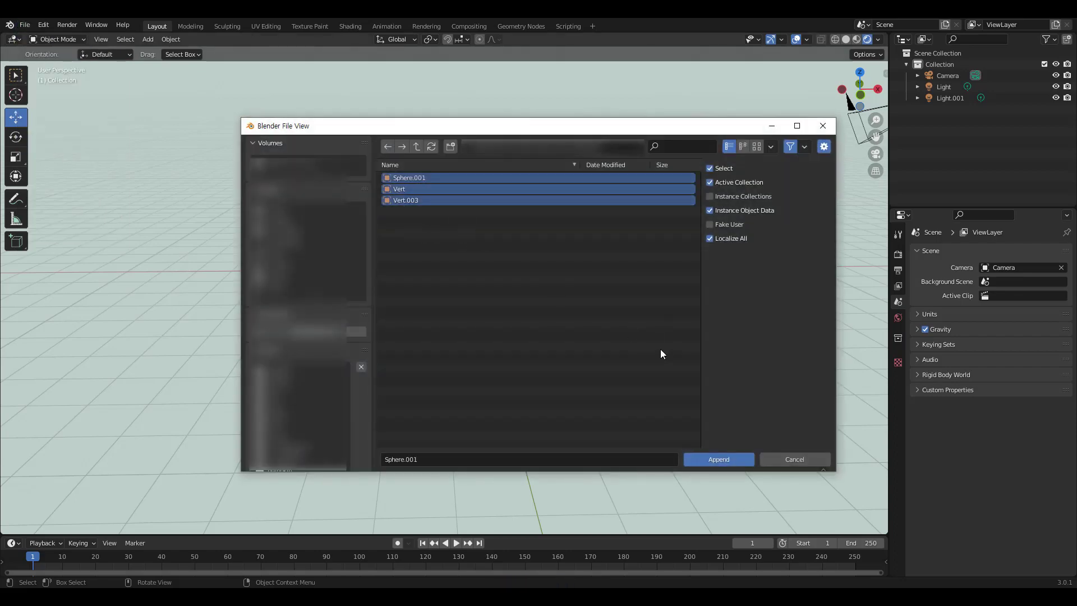
pyautogui.click(718, 458)
pyautogui.moveTo(563, 231); pyautogui.dragTo(537, 235, button='middle')
pyautogui.scroll(2, 540, 227)
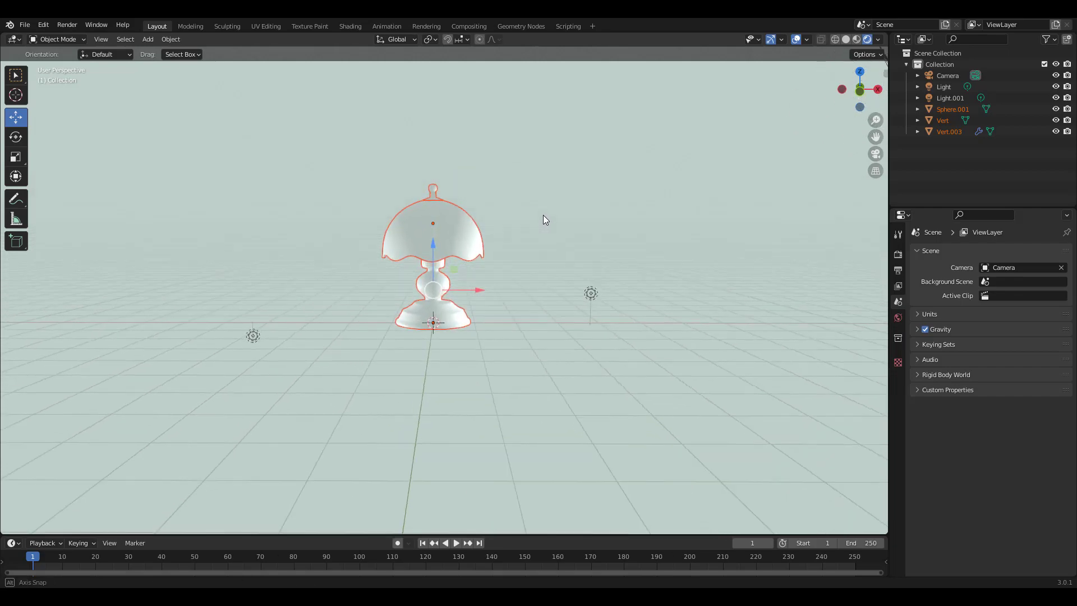
pyautogui.scroll(2, 510, 223)
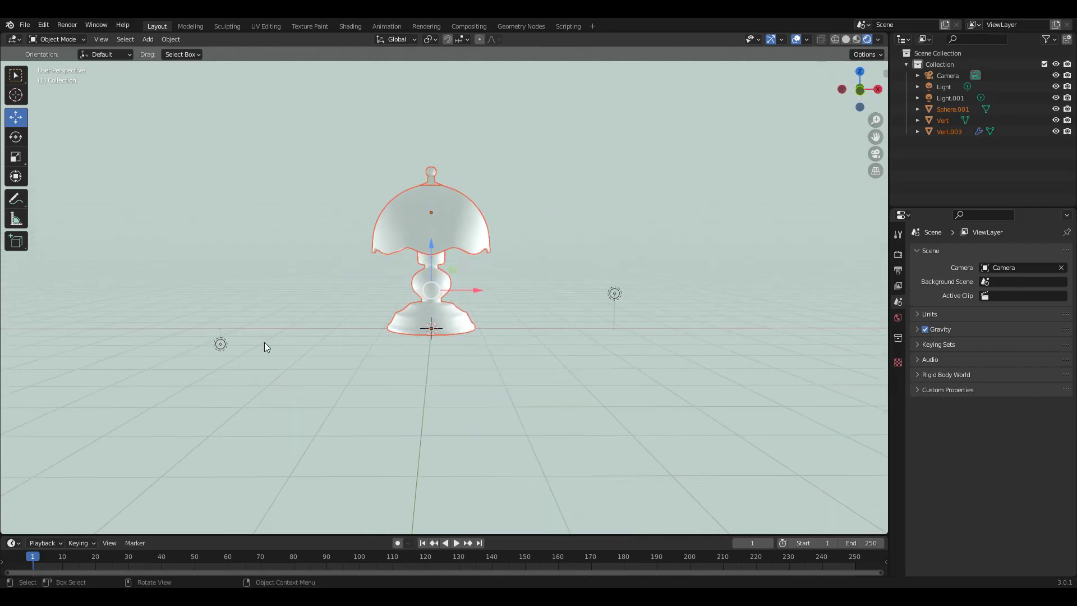
# Step: Raise both lights in front view to the lampshade's height and shift each slightly closer to the lamp
pyautogui.click(220, 342)
pyautogui.press('KP_1')
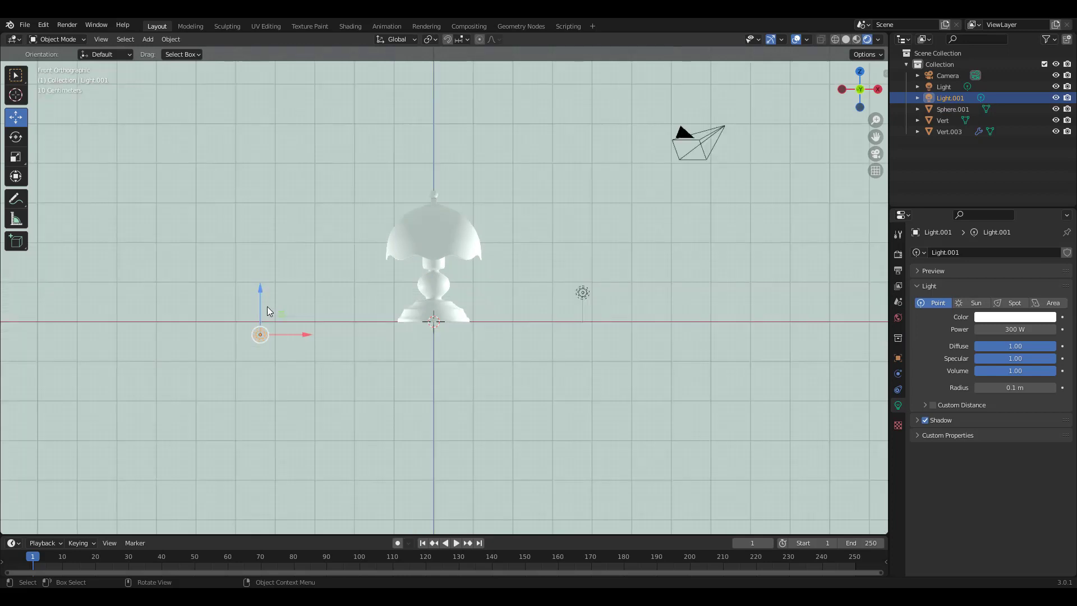
pyautogui.moveTo(263, 294); pyautogui.dragTo(264, 228)
pyautogui.click(582, 293)
pyautogui.moveTo(587, 250); pyautogui.dragTo(578, 165)
pyautogui.moveTo(631, 219); pyautogui.dragTo(617, 213)
pyautogui.click(261, 264)
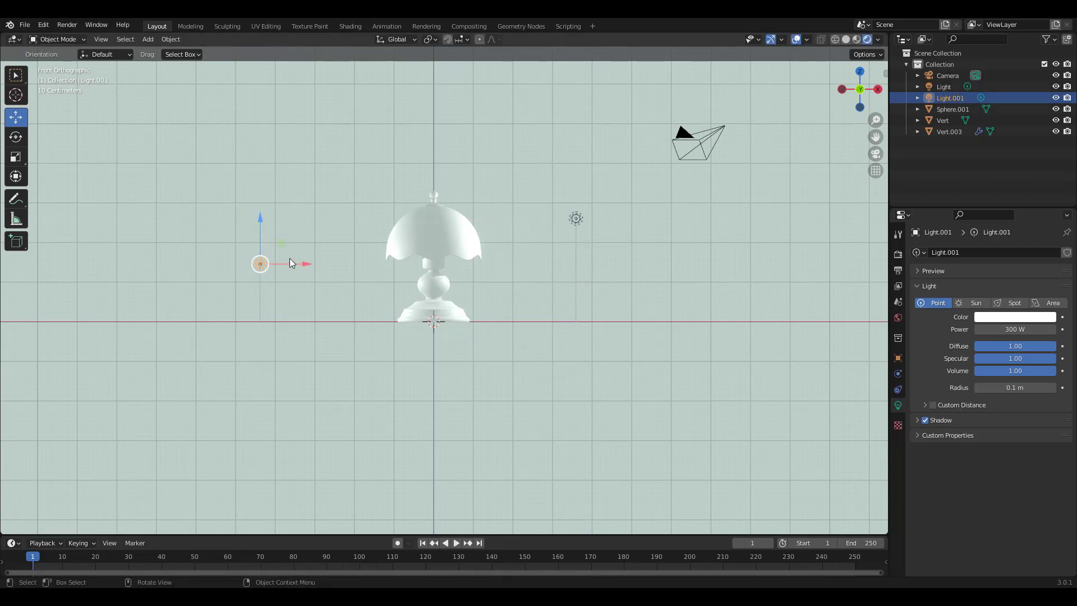
pyautogui.moveTo(311, 263); pyautogui.dragTo(327, 260)
pyautogui.moveTo(277, 213); pyautogui.dragTo(278, 173)
pyautogui.press('Escape')
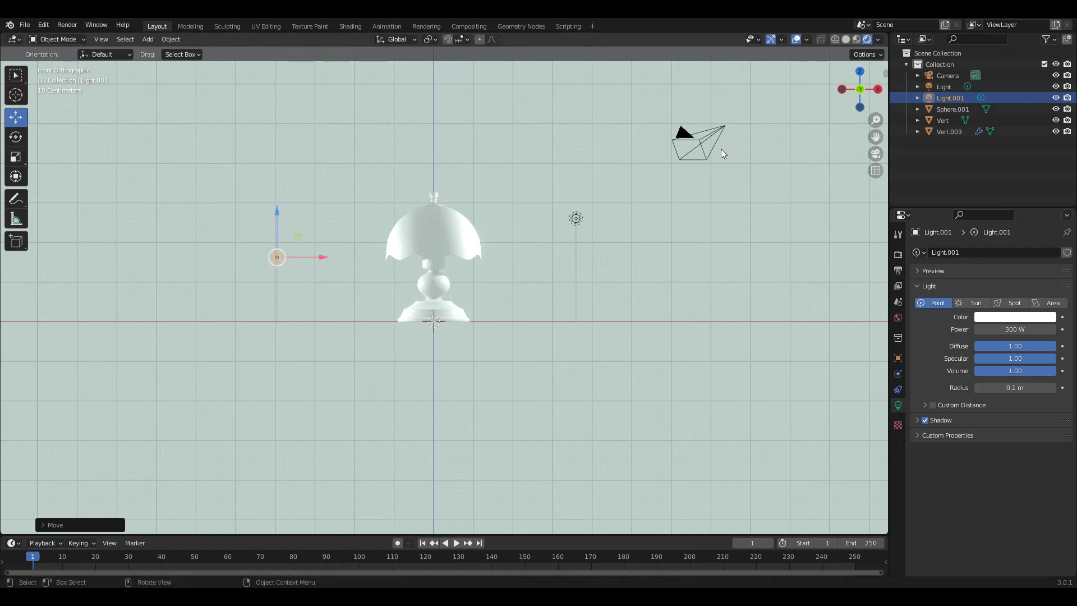
# Step: Switch to the Shading workspace with a rendered front view and create a new material for the lamp base
pyautogui.click(348, 26)
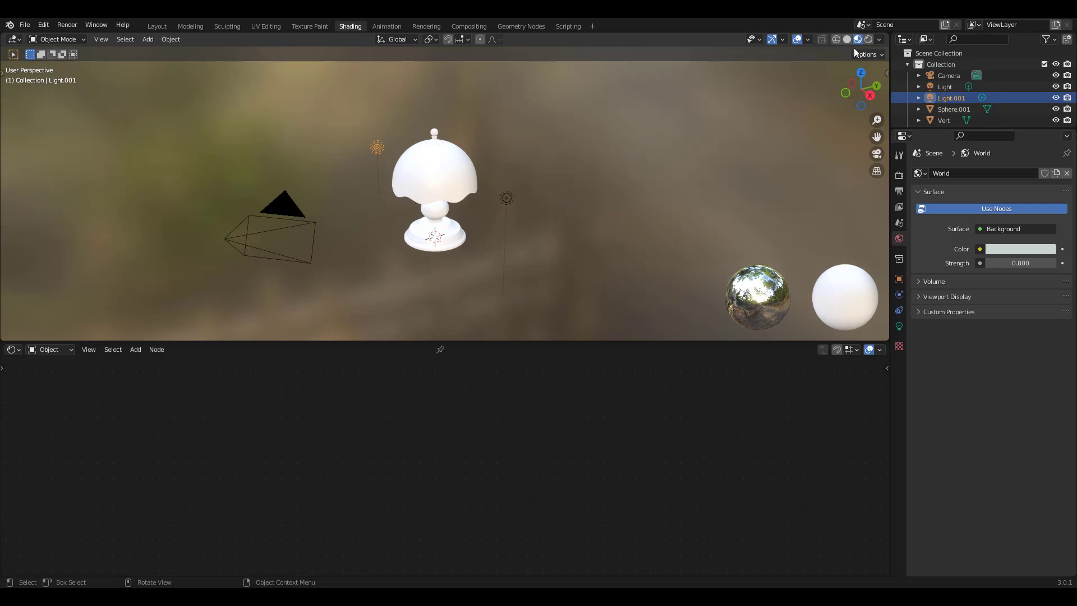
pyautogui.click(869, 40)
pyautogui.moveTo(476, 200); pyautogui.dragTo(605, 161, button='middle')
pyautogui.press('KP_1')
pyautogui.click(461, 292)
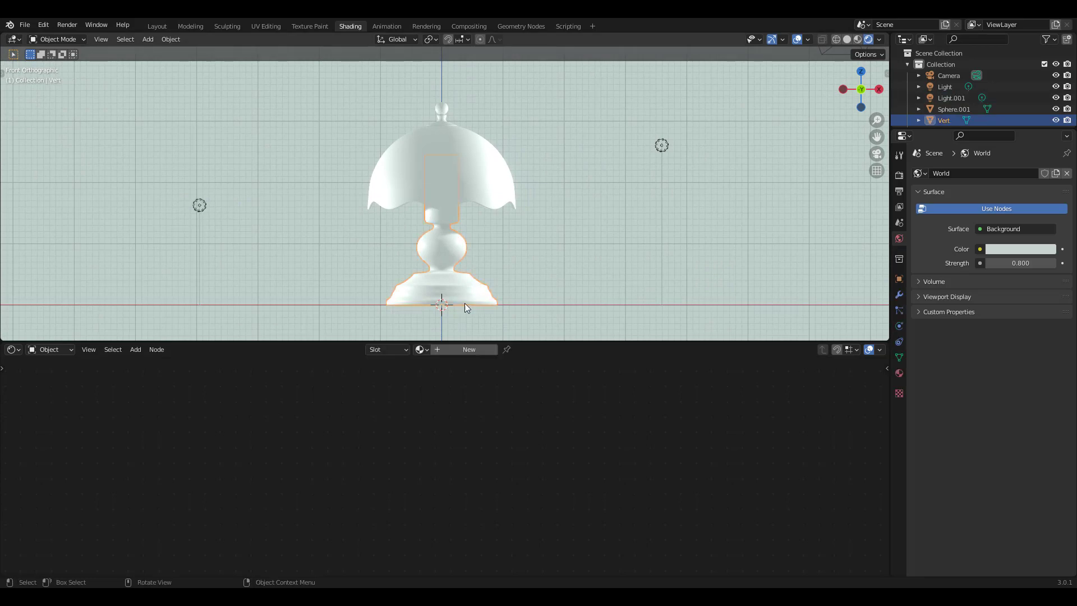
pyautogui.click(463, 351)
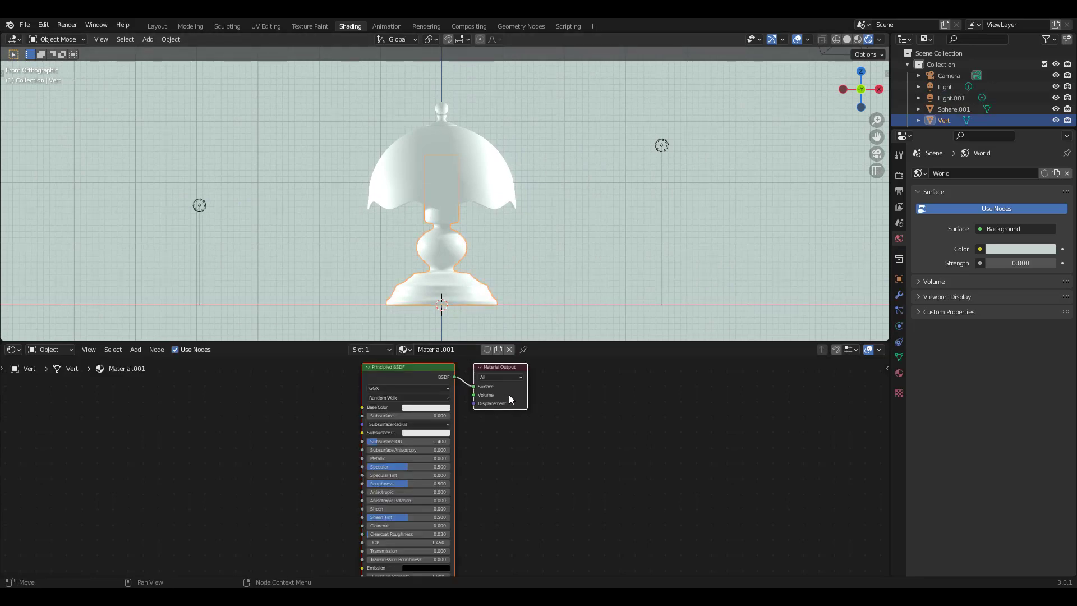
# Step: Insert a Shader to RGB node between the Principled BSDF and the Material Output
pyautogui.moveTo(507, 373); pyautogui.dragTo(621, 384)
pyautogui.hotkey('shift', 'a')
pyautogui.click(533, 445)
pyautogui.write('rb')
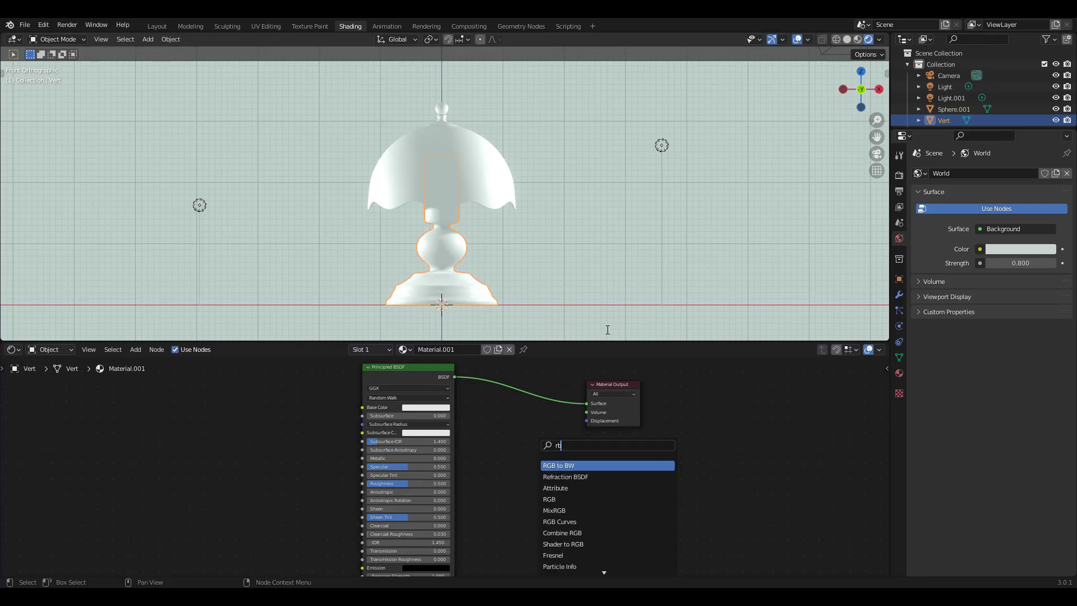
pyautogui.press('BackSpace')
pyautogui.write('gb')
pyautogui.click(589, 522)
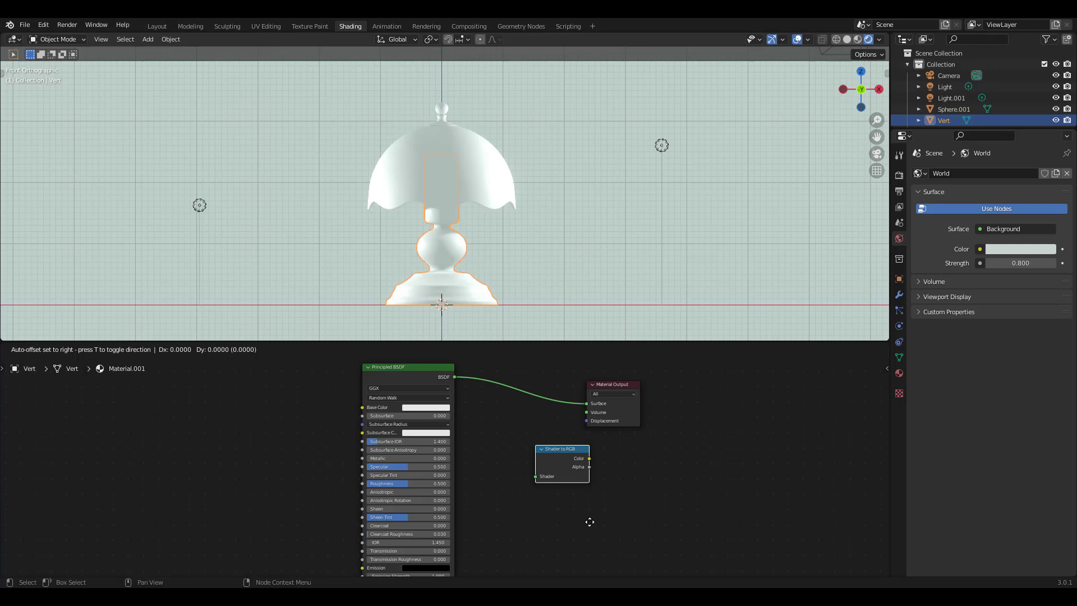
pyautogui.click(537, 454)
# Step: Insert a ColorRamp node between Shader to RGB and Material Output, spacing the nodes apart
pyautogui.moveTo(619, 392); pyautogui.dragTo(698, 396)
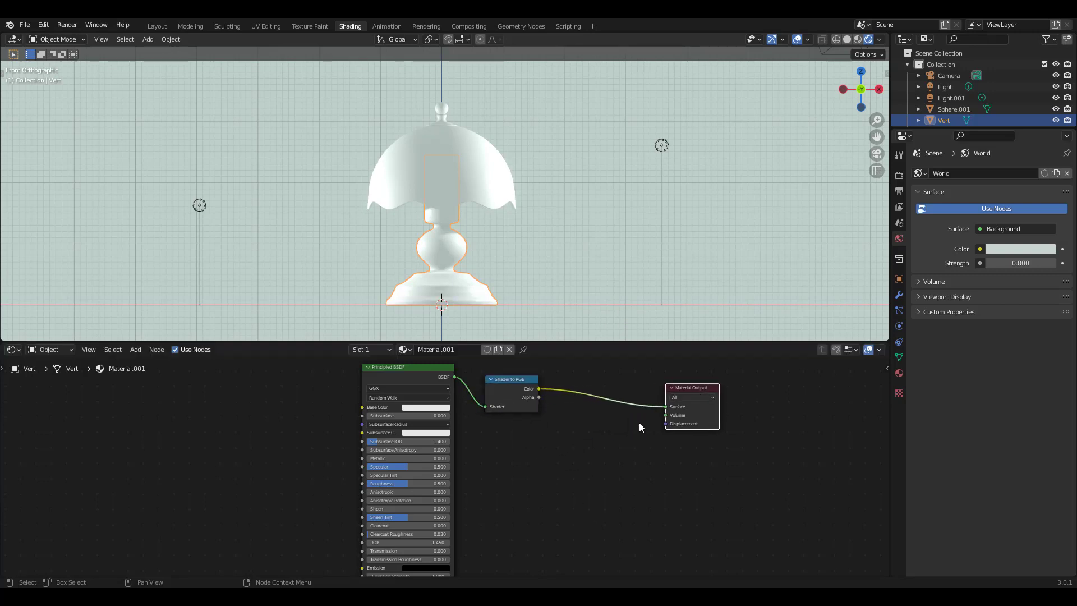
pyautogui.hotkey('shift', 'a')
pyautogui.click(602, 452)
pyautogui.write('col')
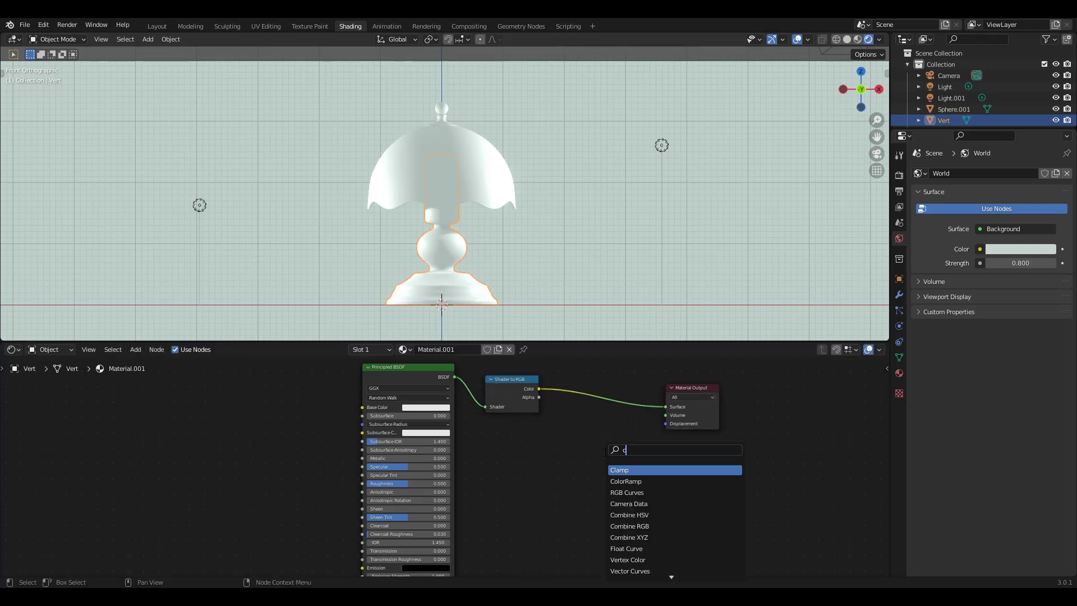
pyautogui.click(624, 469)
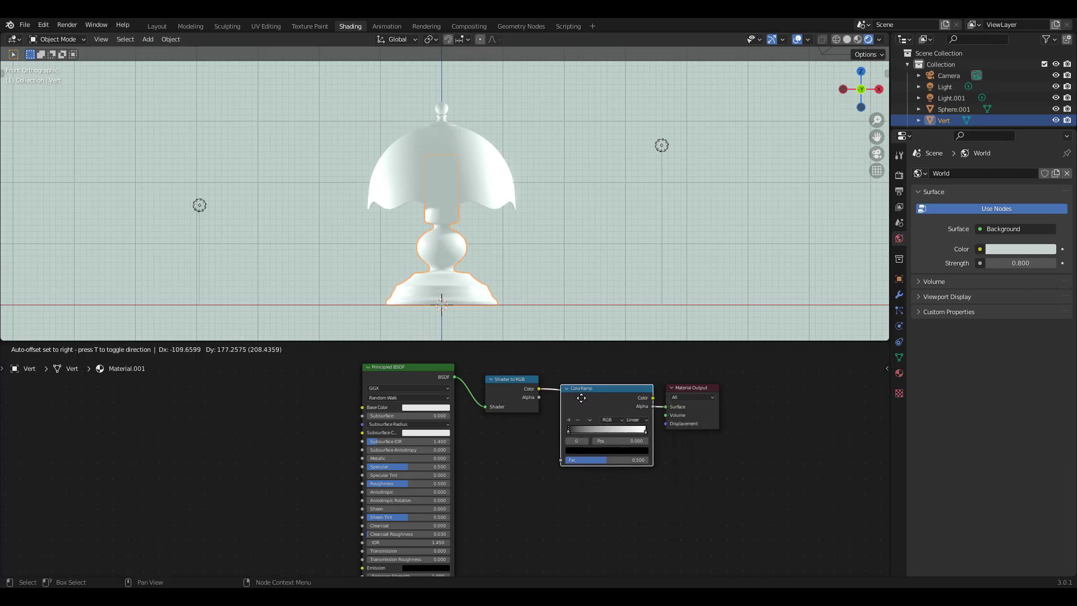
pyautogui.click(611, 443)
pyautogui.moveTo(710, 389); pyautogui.dragTo(723, 389)
pyautogui.moveTo(625, 393); pyautogui.dragTo(634, 393)
# Step: Set the ColorRamp's interpolation to Constant
pyautogui.click(663, 419)
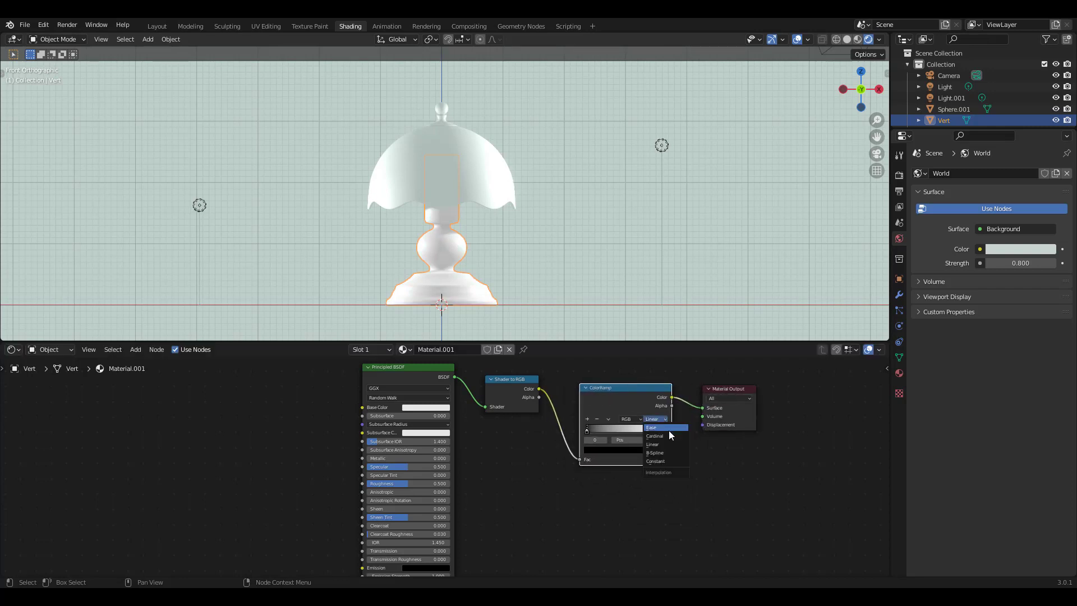
pyautogui.click(666, 461)
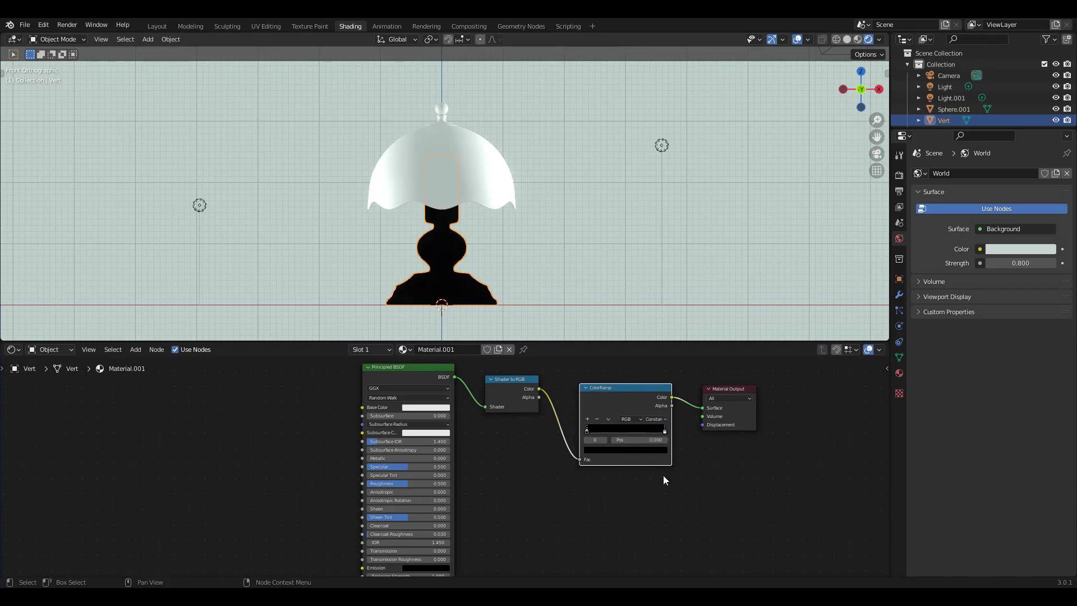
pyautogui.moveTo(601, 322)
pyautogui.mouseDown(button='middle')
pyautogui.moveTo(547, 240)
pyautogui.moveTo(577, 248)
pyautogui.moveTo(493, 253)
pyautogui.moveTo(550, 245)
pyautogui.moveTo(536, 256)
pyautogui.moveTo(536, 244)
pyautogui.mouseUp(button='middle')
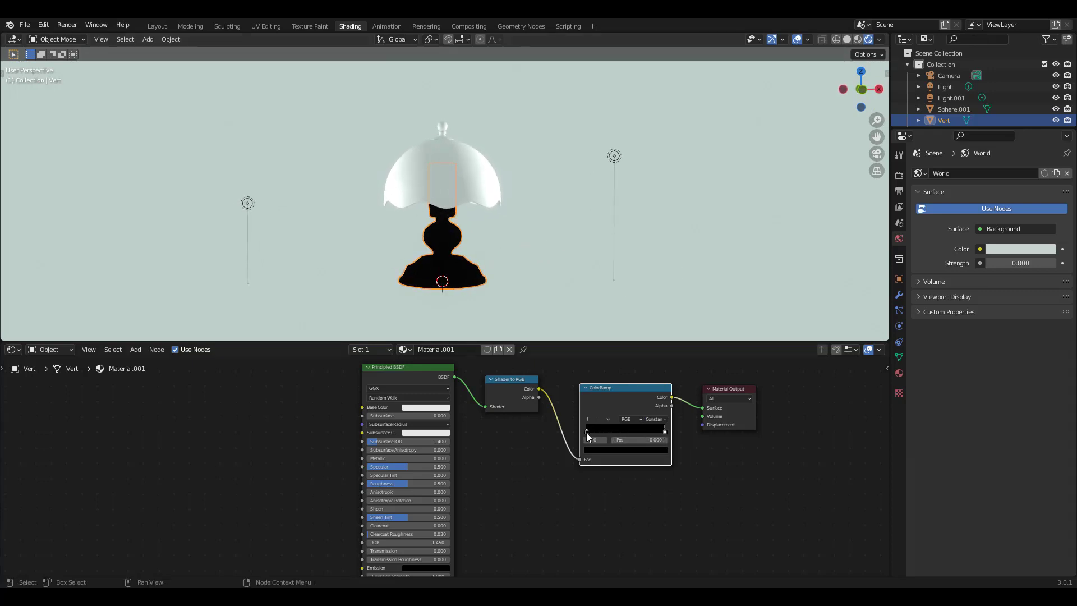
# Step: Change the ColorRamp's white end stop to a medium green
pyautogui.click(665, 429)
pyautogui.click(656, 449)
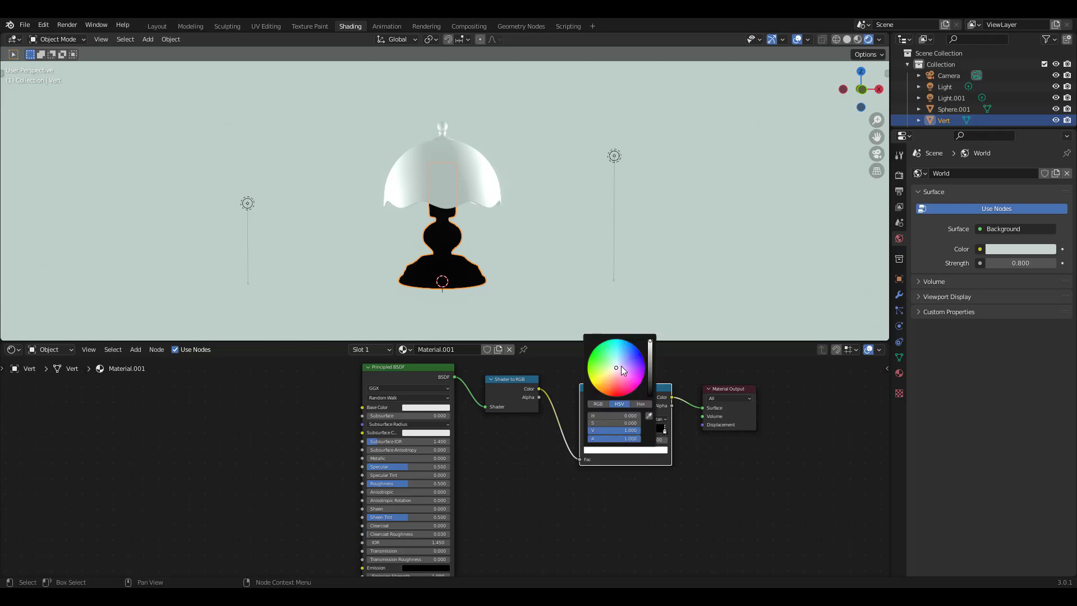
pyautogui.moveTo(616, 365)
pyautogui.mouseDown()
pyautogui.moveTo(602, 360)
pyautogui.moveTo(653, 352)
pyautogui.mouseUp()
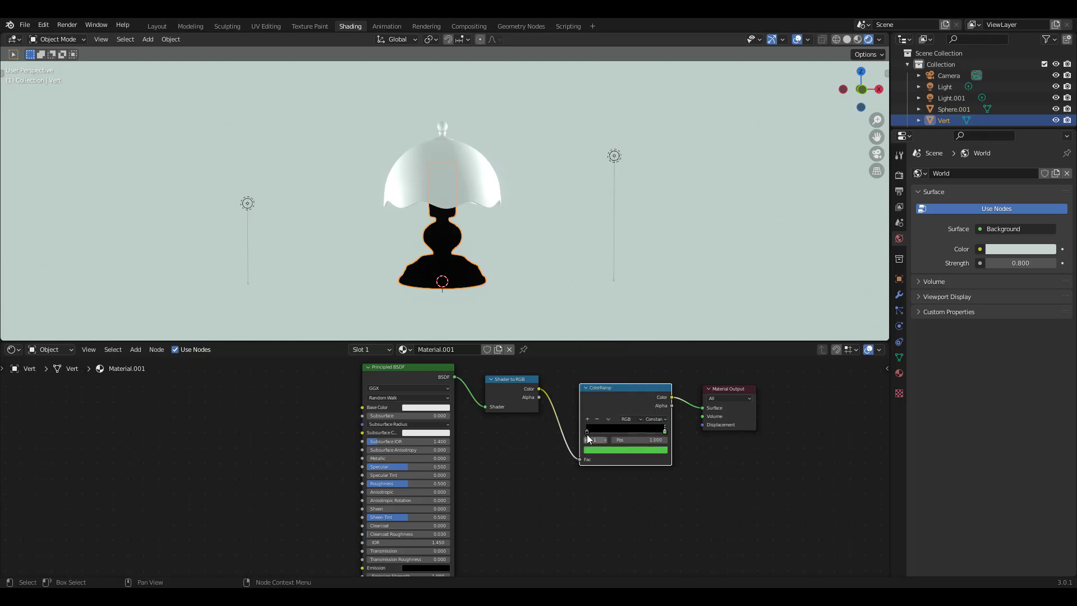
# Step: Change the ColorRamp's black start stop to yellow with a hue of about 0.15 and a value of about 0.70
pyautogui.click(586, 431)
pyautogui.click(607, 450)
pyautogui.moveTo(649, 392); pyautogui.dragTo(605, 376)
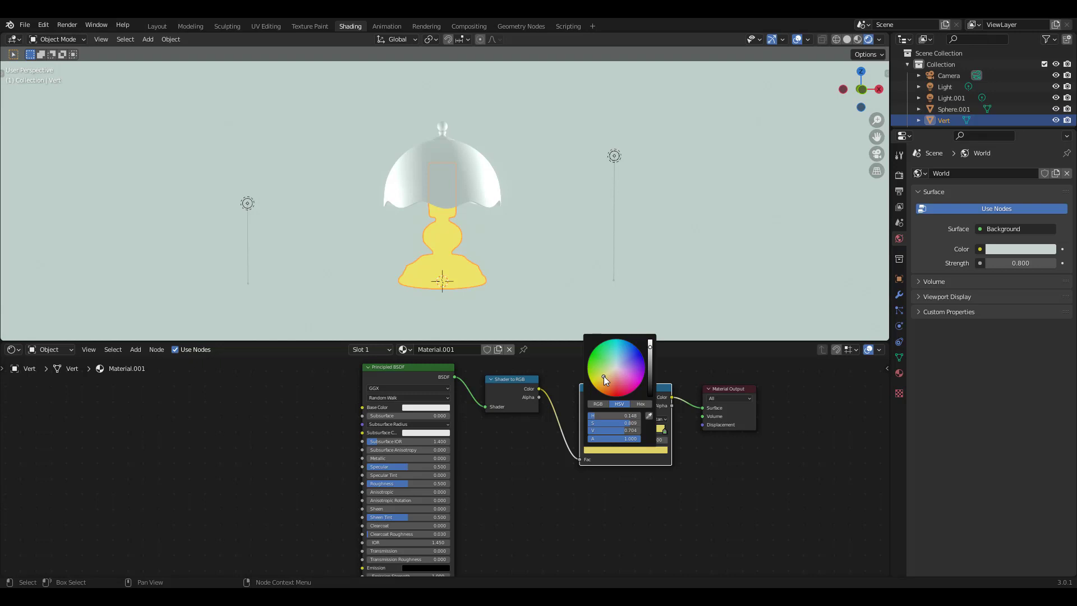
pyautogui.moveTo(603, 376); pyautogui.dragTo(603, 376)
# Step: Add a middle stop to the ColorRamp and colour it dark green with a hue of about 0.33
pyautogui.click(587, 420)
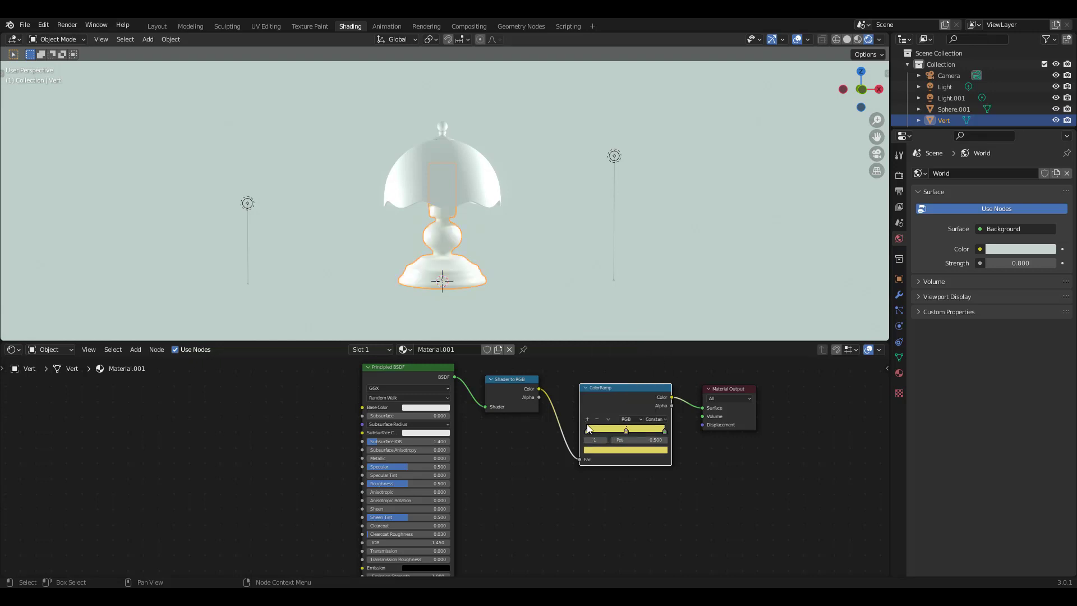
pyautogui.click(625, 448)
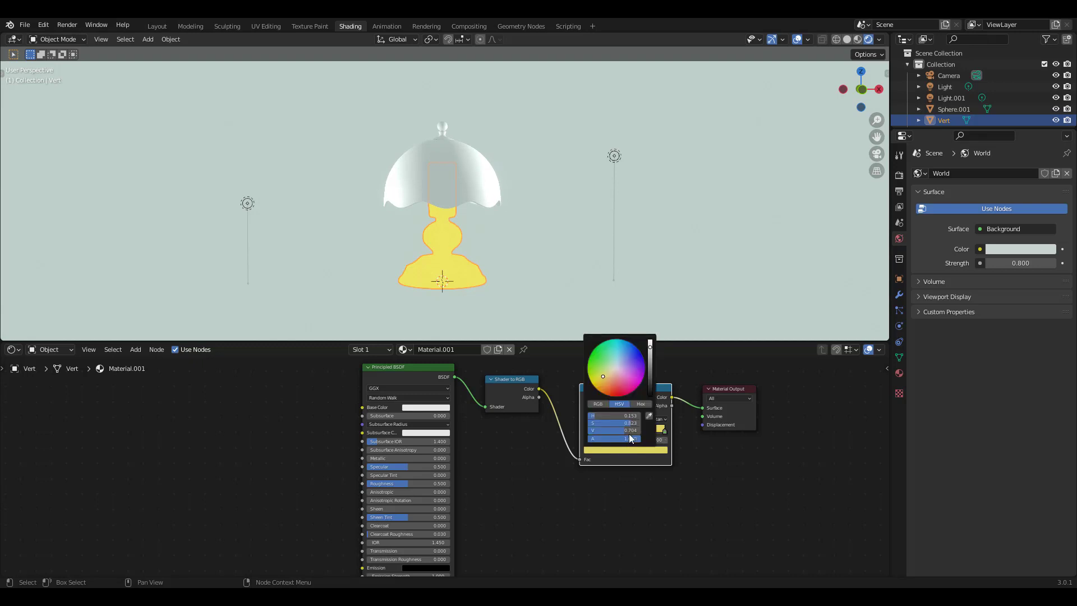
pyautogui.moveTo(604, 378); pyautogui.dragTo(651, 357)
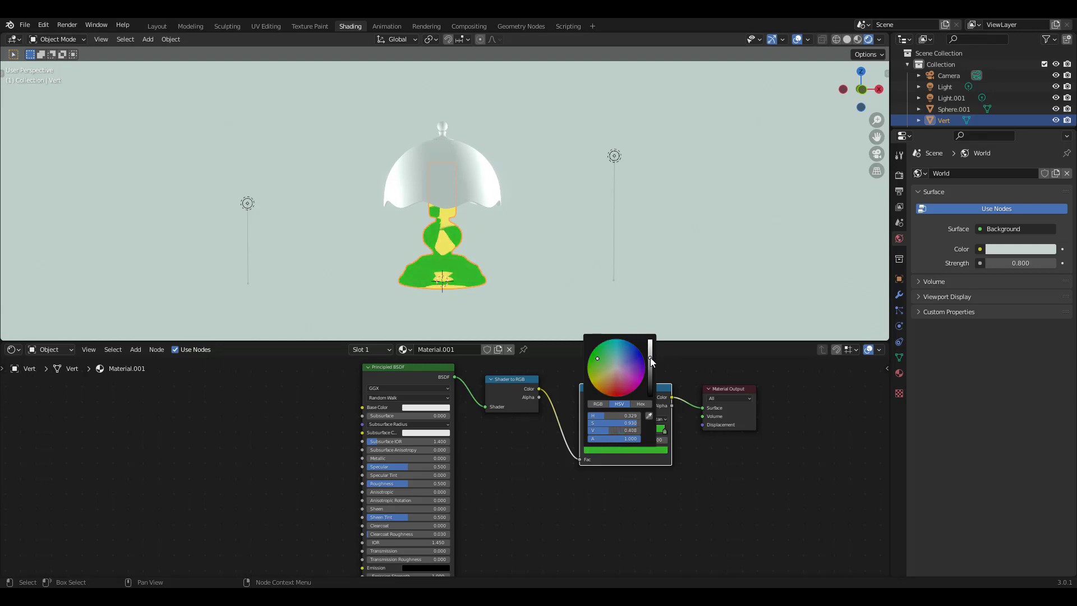
# Step: Reposition the ColorRamp stops, moving the light green one to about 0.69 and adjusting the yellow and dark green ones to shape the bands
pyautogui.moveTo(533, 238)
pyautogui.mouseDown(button='middle')
pyautogui.moveTo(515, 223)
pyautogui.moveTo(568, 224)
pyautogui.moveTo(517, 228)
pyautogui.mouseUp(button='middle')
pyautogui.moveTo(665, 430); pyautogui.dragTo(642, 431)
pyautogui.moveTo(443, 247); pyautogui.dragTo(466, 241, button='middle')
pyautogui.click(588, 432)
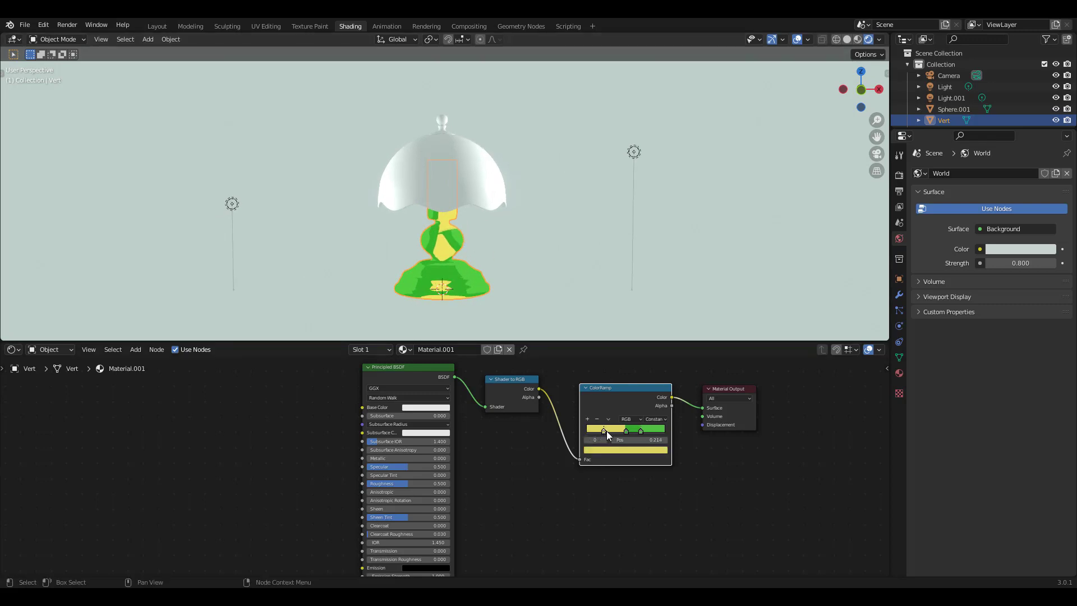
pyautogui.moveTo(625, 429); pyautogui.dragTo(640, 435)
pyautogui.click(641, 430)
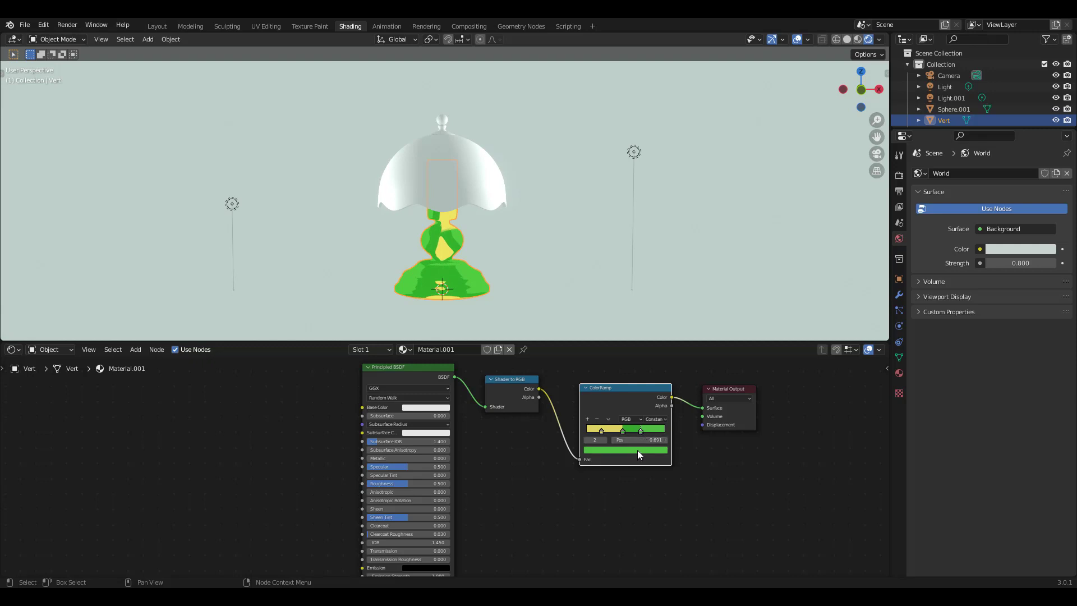
# Step: Darken the ColorRamp's last green stop to a value of about 0.31 and brighten its middle green stop
pyautogui.click(637, 450)
pyautogui.moveTo(651, 354); pyautogui.dragTo(651, 361)
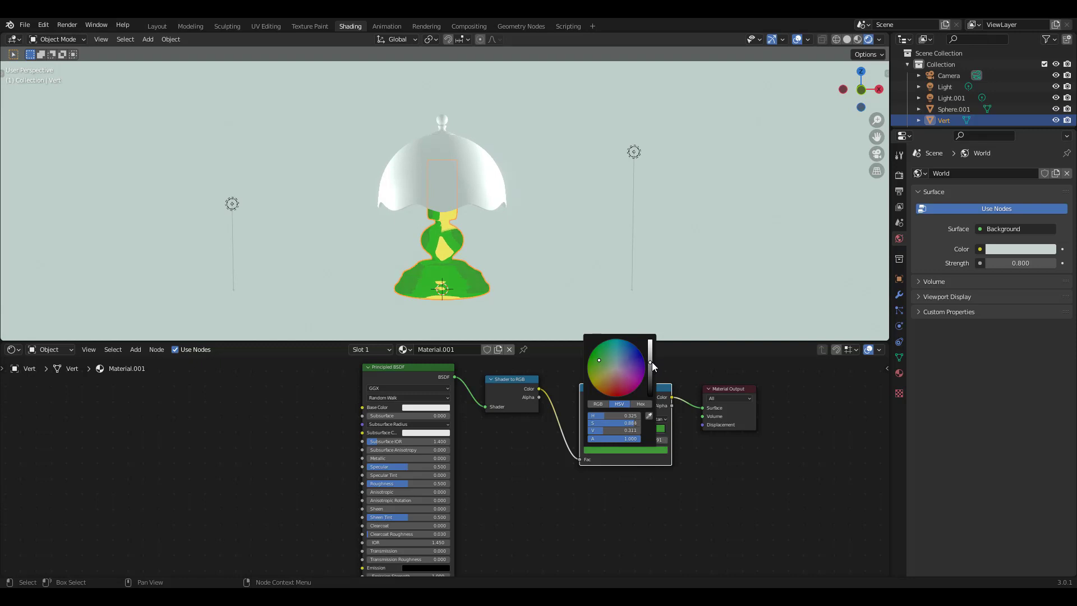
pyautogui.click(623, 430)
pyautogui.click(621, 450)
pyautogui.moveTo(648, 364); pyautogui.dragTo(649, 353)
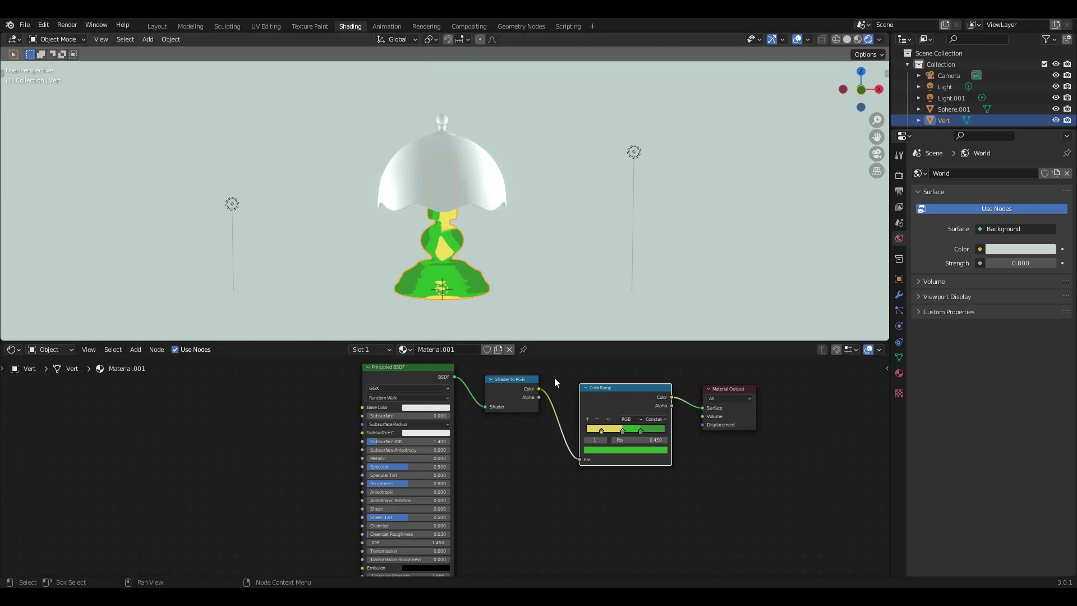
# Step: Switch the ColorRamp interpolation to B-Spline and move the middle stop to about 0.536 and the last stop to about 0.795
pyautogui.click(662, 419)
pyautogui.click(659, 464)
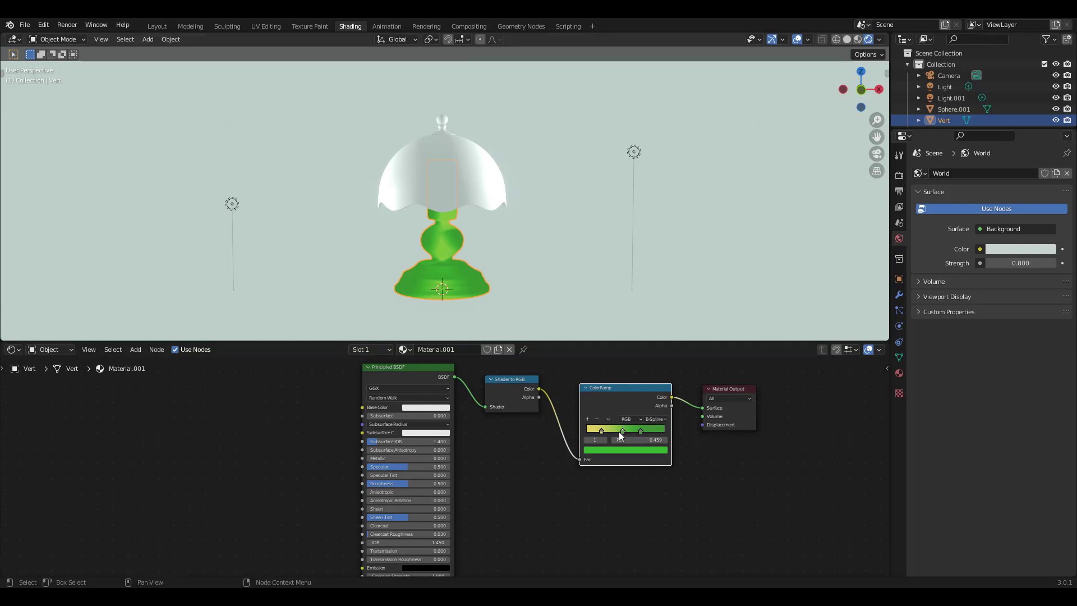
pyautogui.click(601, 430)
pyautogui.click(622, 429)
pyautogui.click(640, 430)
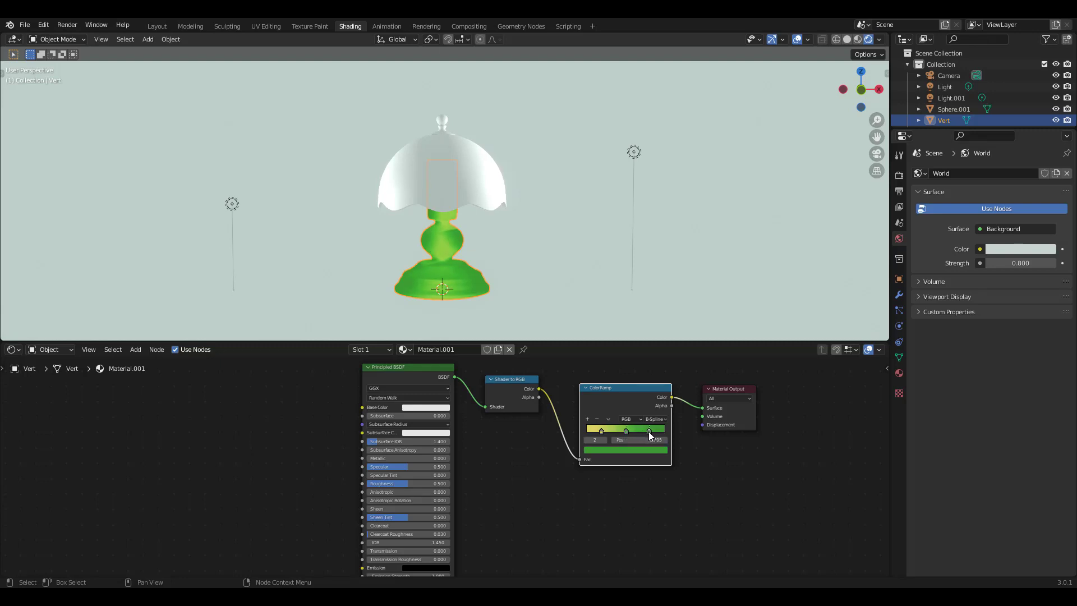
pyautogui.click(626, 430)
pyautogui.scroll(4, 536, 195)
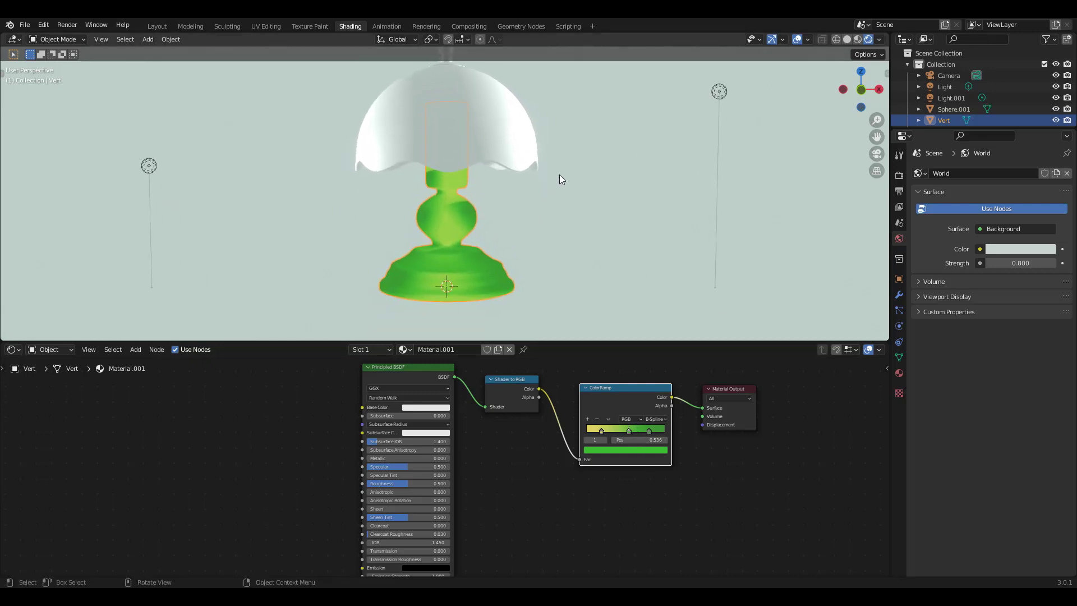
# Step: Add a Bump node to the left of the Principled BSDF
pyautogui.moveTo(211, 447); pyautogui.dragTo(378, 463, button='middle')
pyautogui.hotkey('shift', 'a')
pyautogui.click(340, 457)
pyautogui.write('bump')
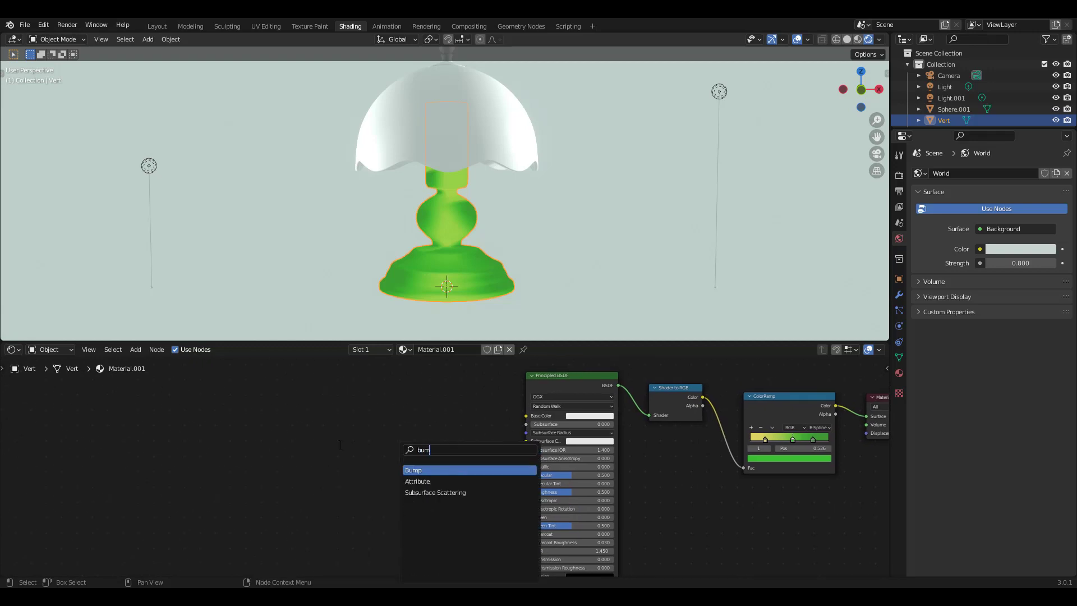
pyautogui.press('Return')
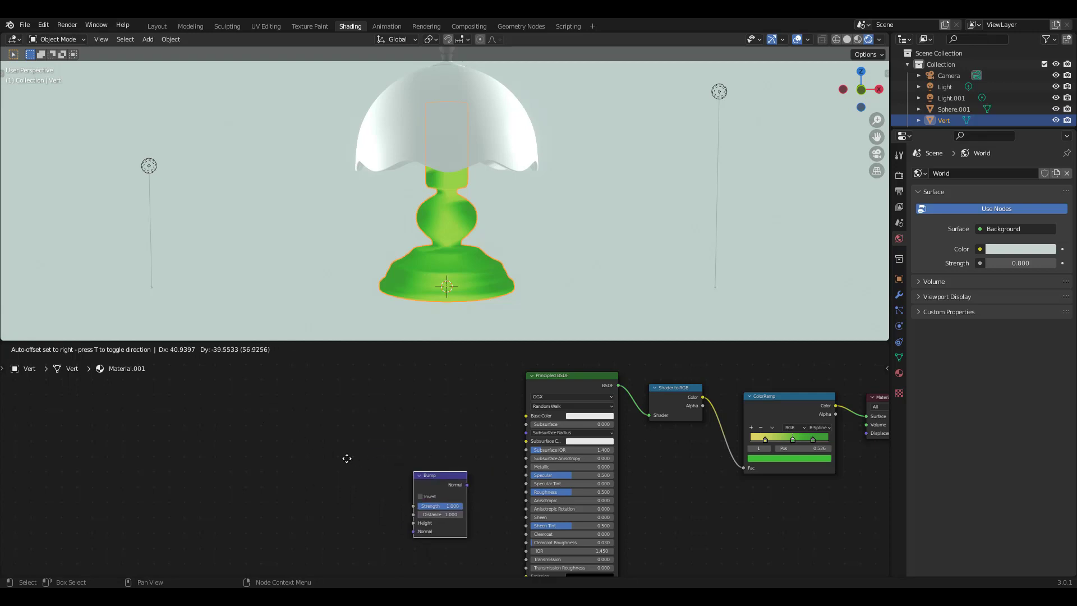
pyautogui.click(343, 460)
# Step: Add a Noise Texture node to the left of the Bump node
pyautogui.hotkey('shift', 'a')
pyautogui.click(308, 459)
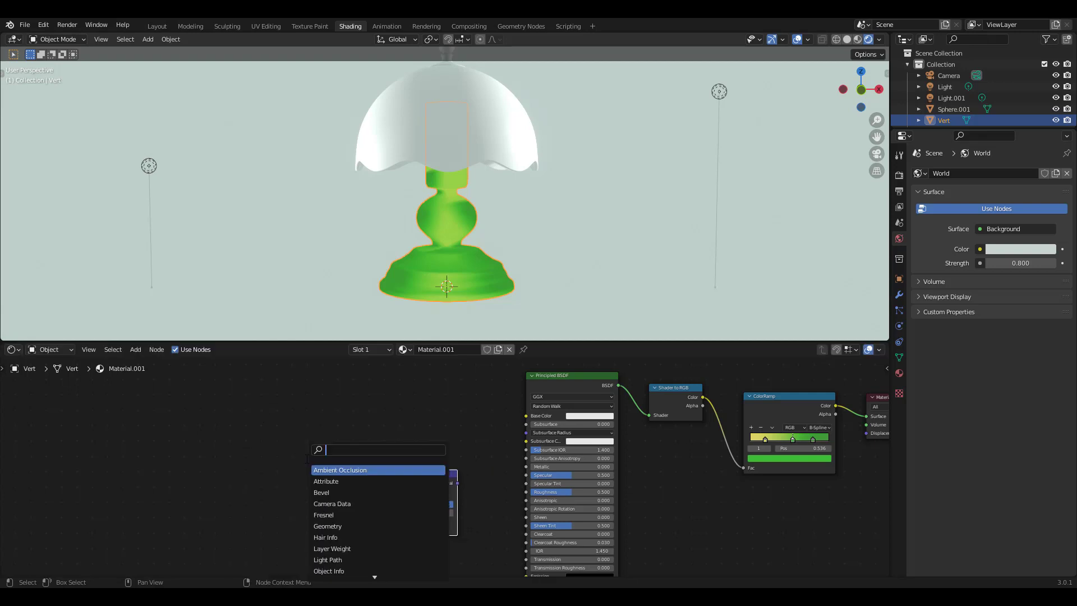
pyautogui.write('noi')
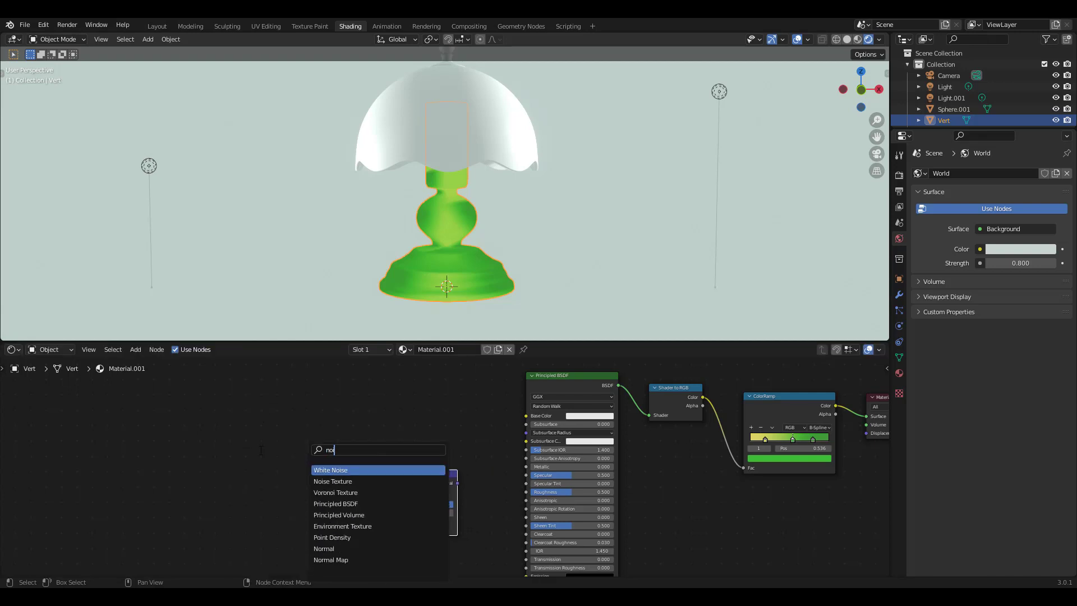
pyautogui.click(332, 482)
pyautogui.click(307, 480)
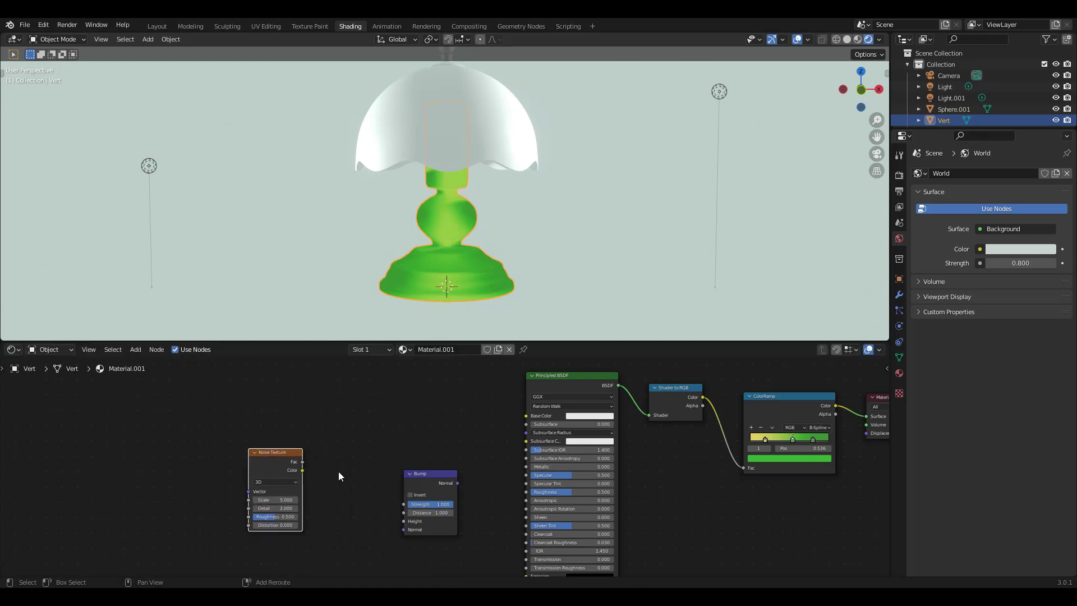
# Step: Add a second ColorRamp node between the Noise Texture and Bump nodes and space the three nodes apart
pyautogui.hotkey('shift', 'a')
pyautogui.moveTo(336, 474)
pyautogui.click(308, 456)
pyautogui.write('co')
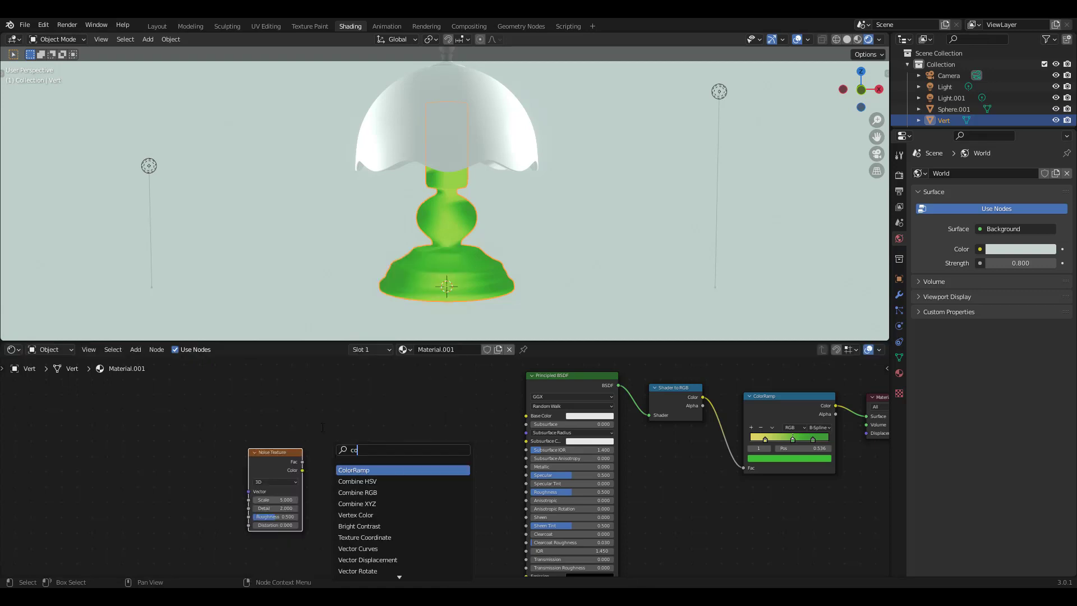
pyautogui.click(348, 471)
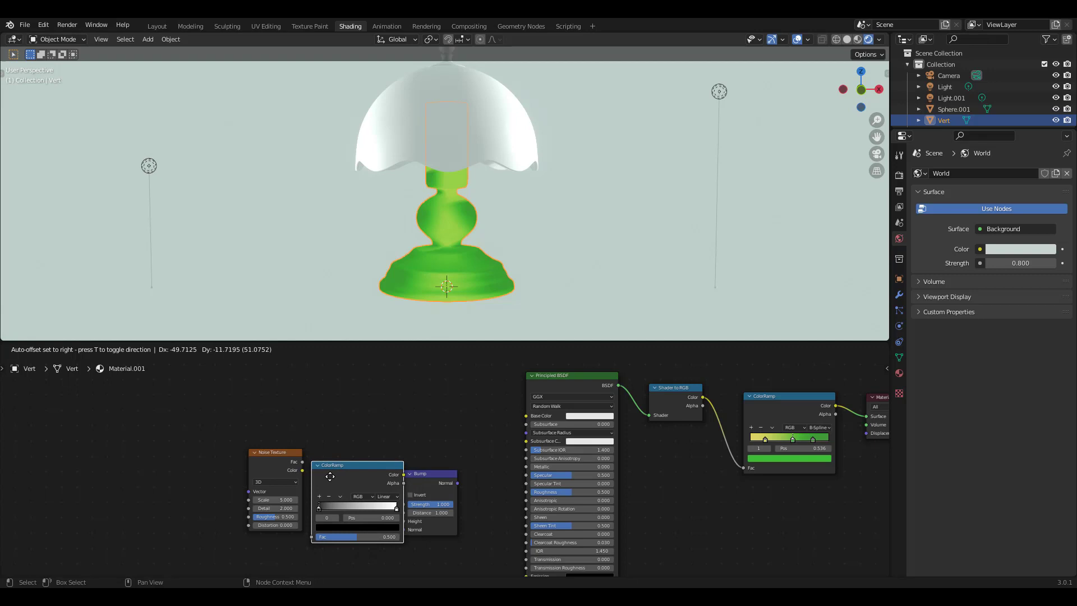
pyautogui.click(375, 466)
pyautogui.moveTo(349, 465); pyautogui.dragTo(352, 454)
pyautogui.moveTo(287, 457); pyautogui.dragTo(270, 456)
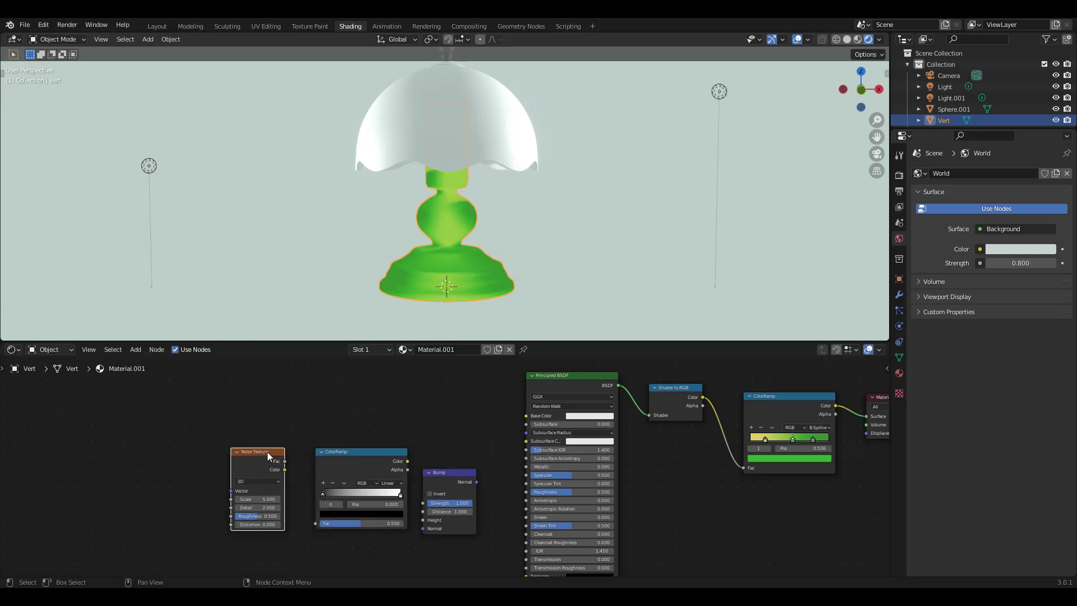
# Step: Add Mapping and Texture Coordinate nodes to the Noise Texture and wire its Fac through the ColorRamp and Bump Height into the Principled BSDF's Normal
pyautogui.hotkey('ctrl', 't')
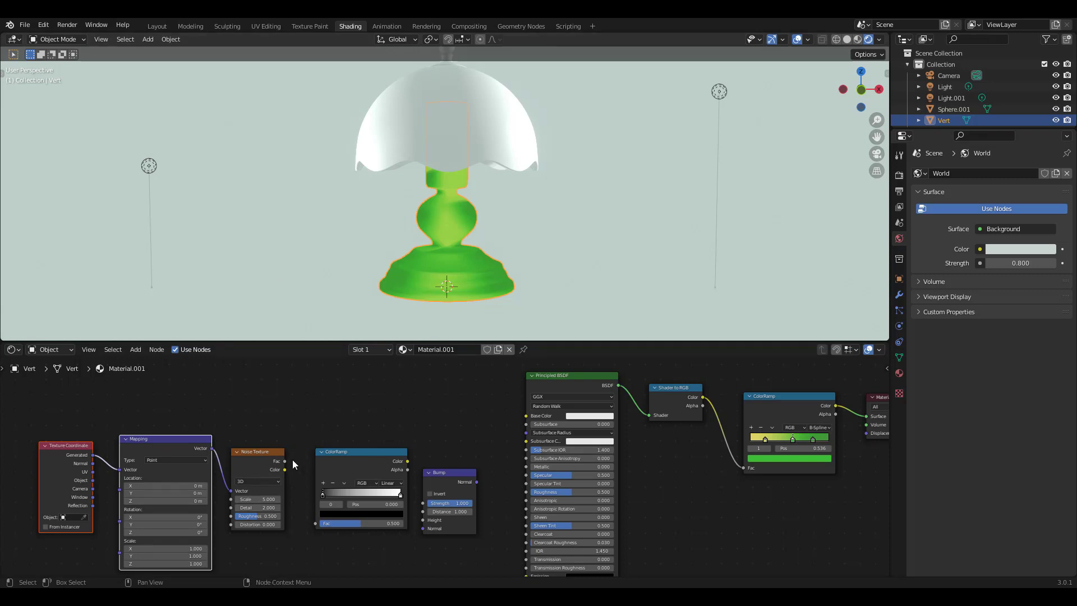
pyautogui.moveTo(284, 460); pyautogui.dragTo(302, 473)
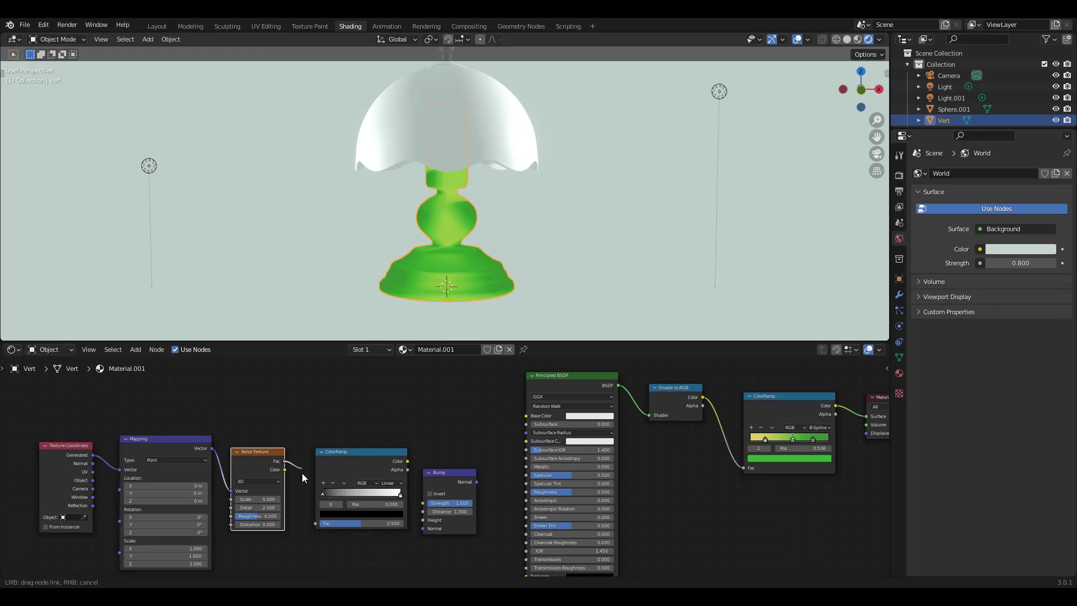
pyautogui.moveTo(308, 523); pyautogui.dragTo(315, 523)
pyautogui.moveTo(448, 473); pyautogui.dragTo(428, 511)
pyautogui.moveTo(483, 472); pyautogui.dragTo(504, 461)
pyautogui.moveTo(505, 462); pyautogui.dragTo(447, 399, button='middle')
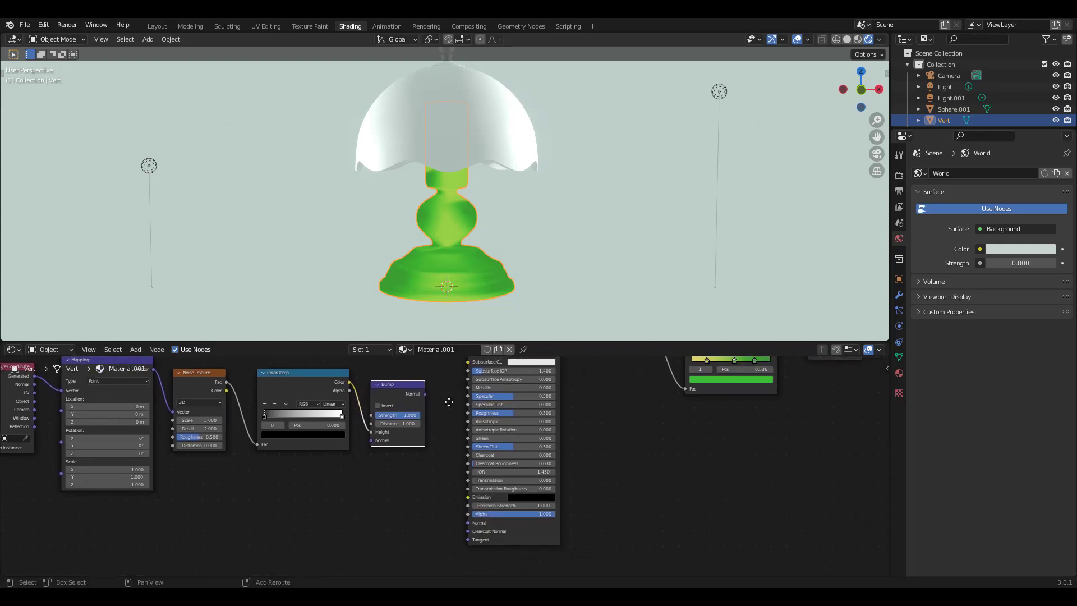
pyautogui.moveTo(426, 397); pyautogui.dragTo(469, 525)
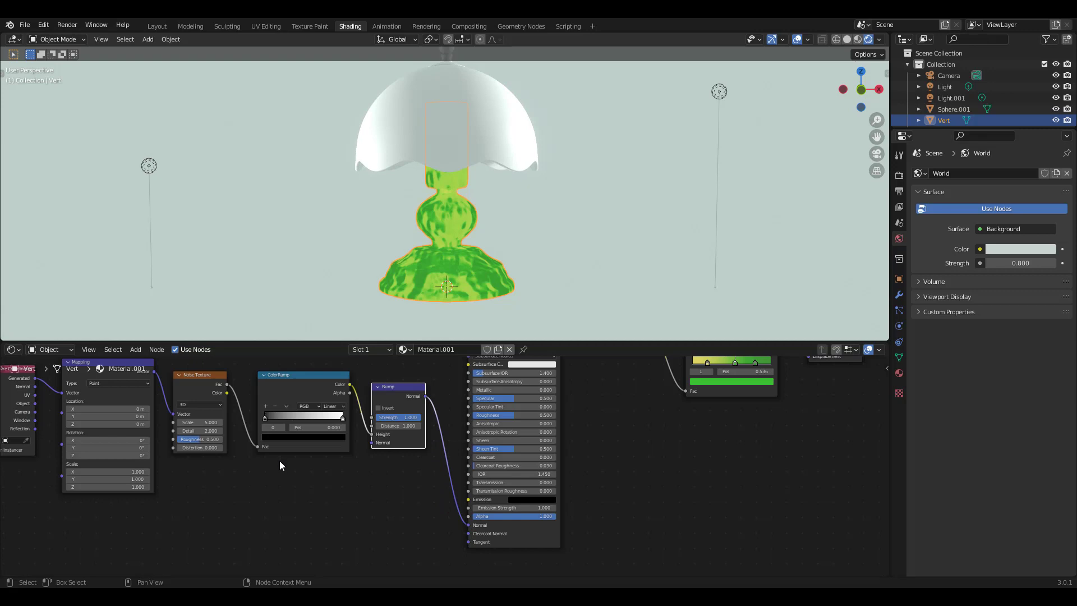
# Step: Enlarge the node editor area and set the Bump node's strength to 0.03
pyautogui.moveTo(594, 340); pyautogui.dragTo(597, 312)
pyautogui.scroll(1, 521, 214)
pyautogui.keyDown('ctrl'); pyautogui.moveTo(451, 378); pyautogui.dragTo(510, 340, button='middle'); pyautogui.keyUp('ctrl')
pyautogui.scroll(3, 462, 401)
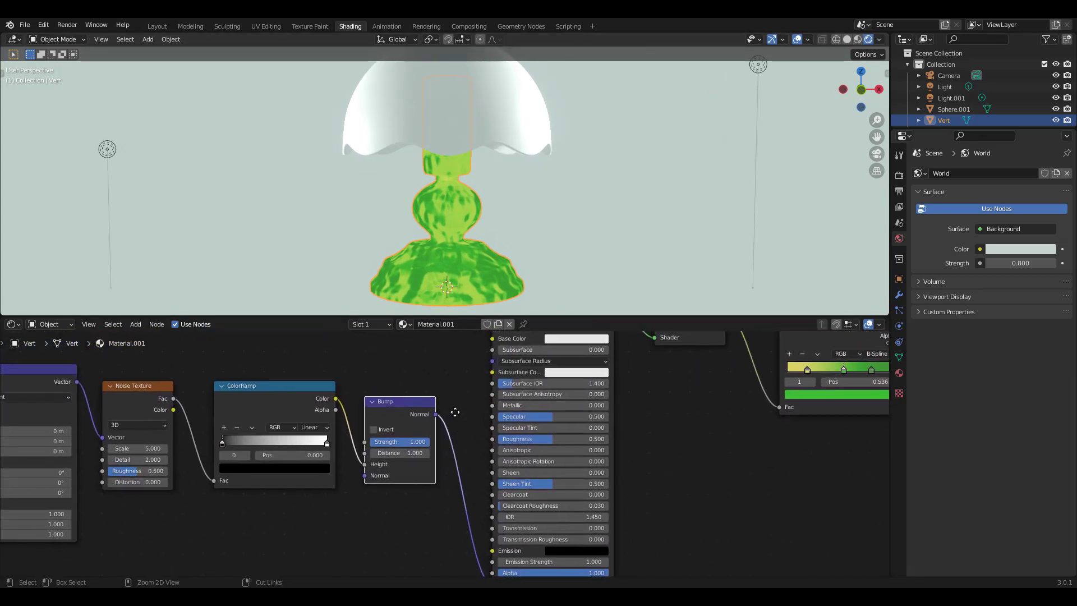
pyautogui.moveTo(462, 401); pyautogui.dragTo(536, 383, button='middle')
pyautogui.click(489, 424)
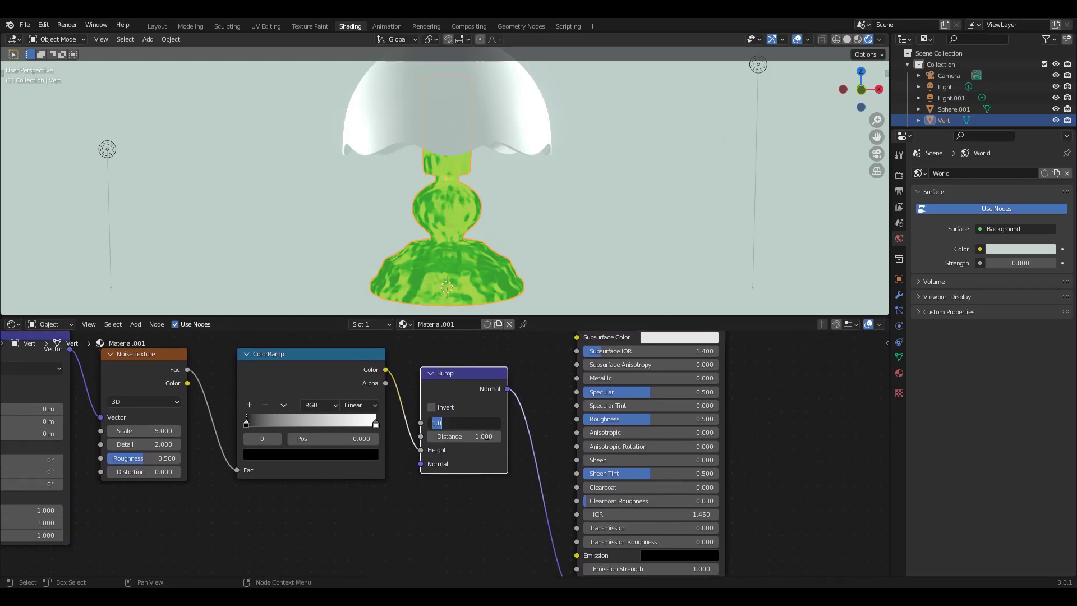
pyautogui.write('0.03')
pyautogui.press('Return')
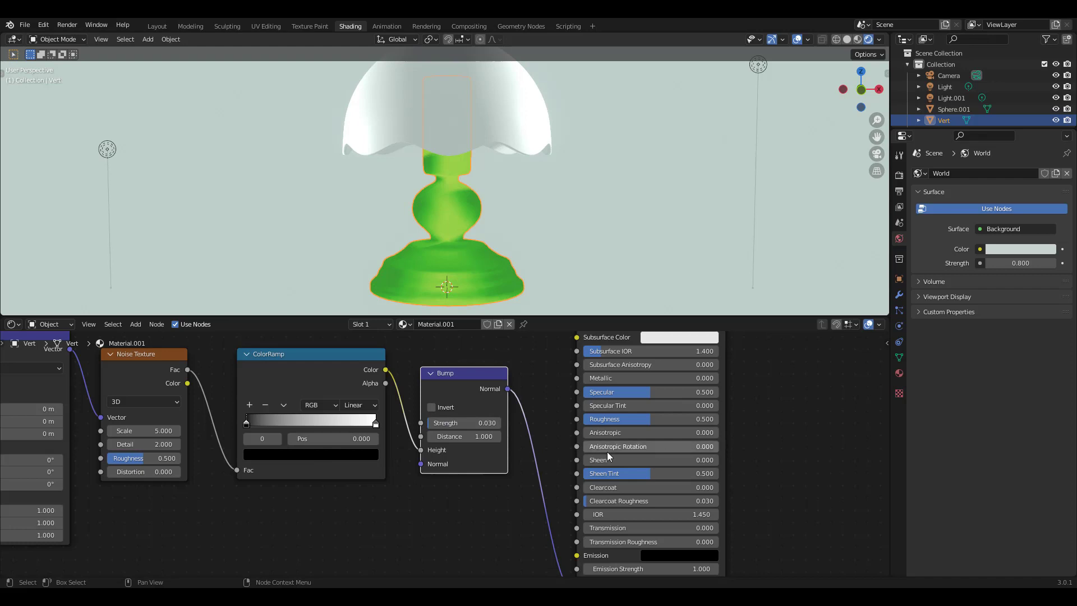
# Step: Set the Mapping scale to 2 on all axes and make the Noise Texture 4D with a scale of 9.2
pyautogui.moveTo(40, 509); pyautogui.dragTo(43, 534)
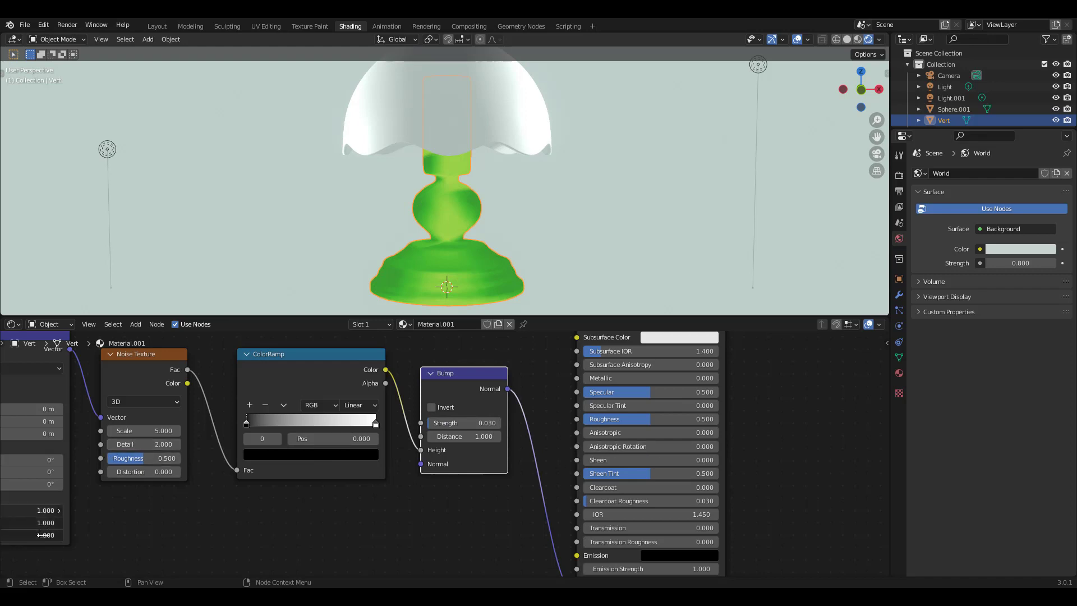
pyautogui.write('2')
pyautogui.press('Return')
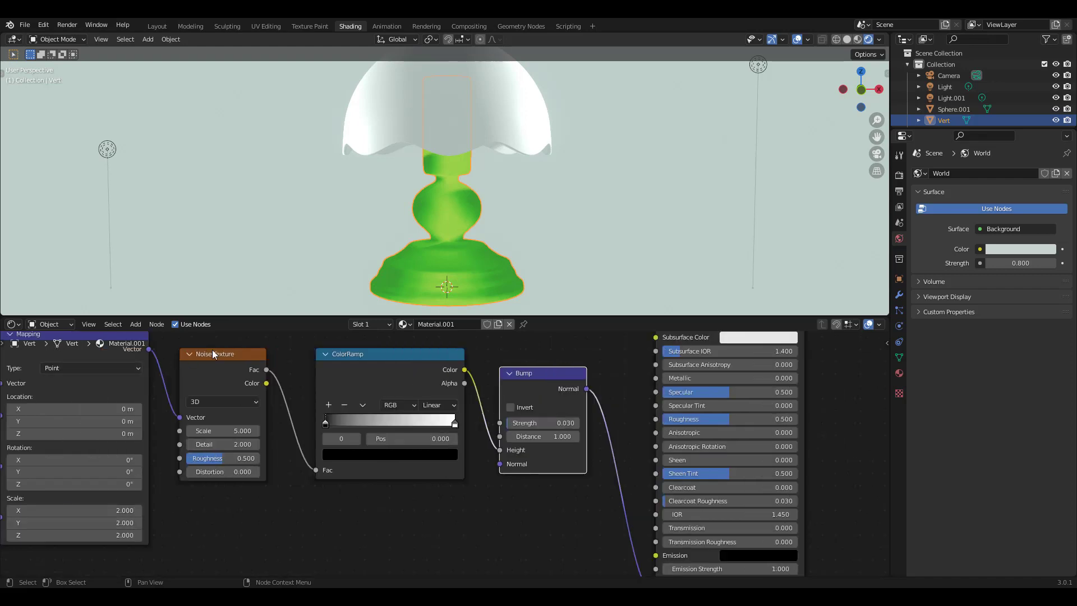
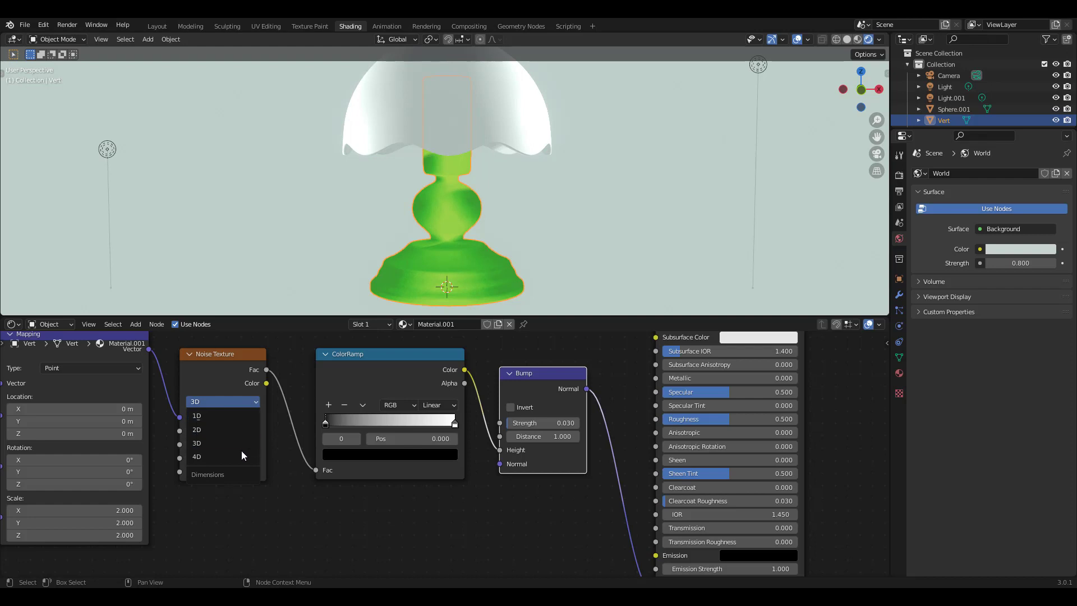
pyautogui.click(241, 455)
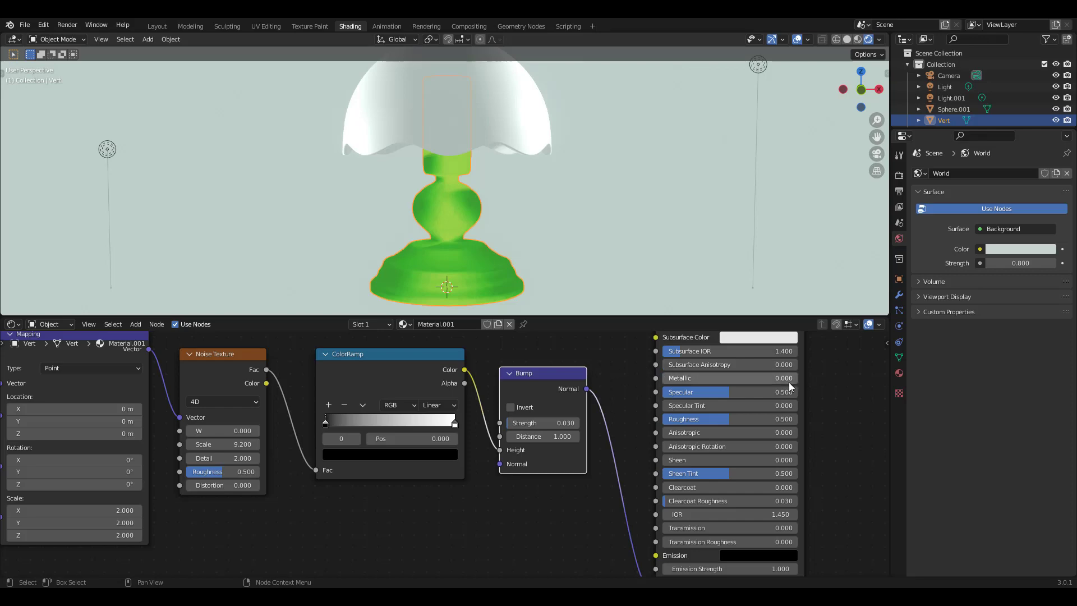
# Step: Move both lights outward from the lamp along X, the right one by about 1 m and the left one by about 0.16 m
pyautogui.moveTo(834, 388); pyautogui.dragTo(527, 417, button='middle')
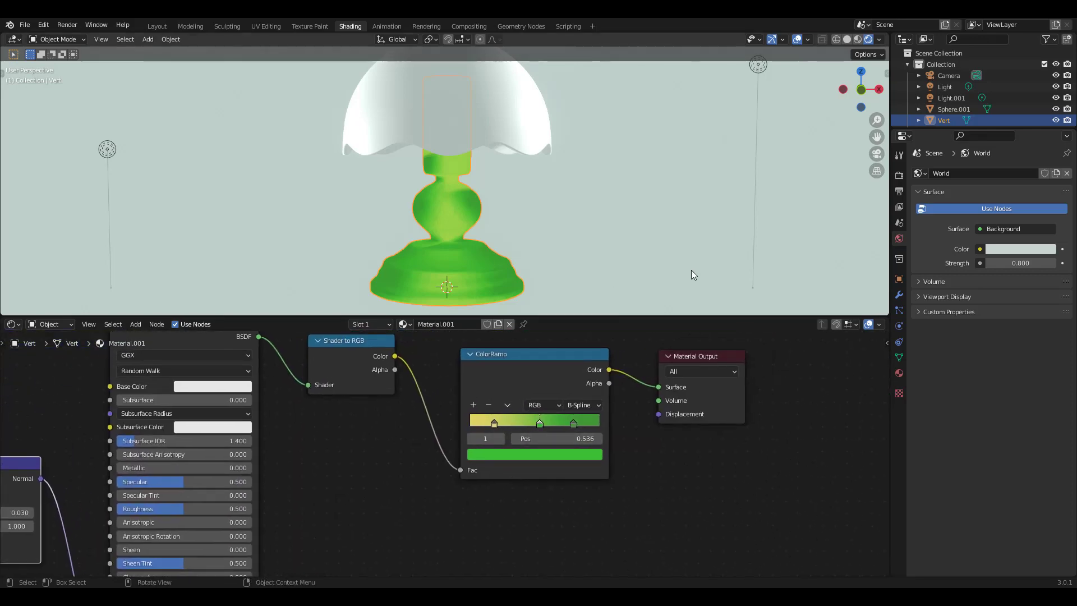
pyautogui.scroll(-2, 606, 230)
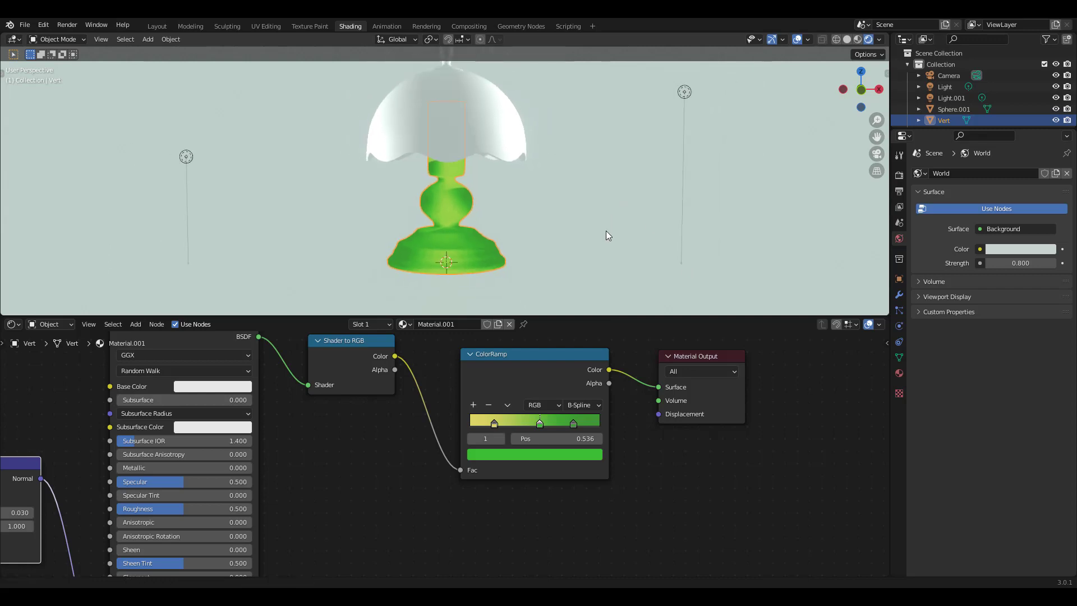
pyautogui.click(691, 95)
pyautogui.press('g')
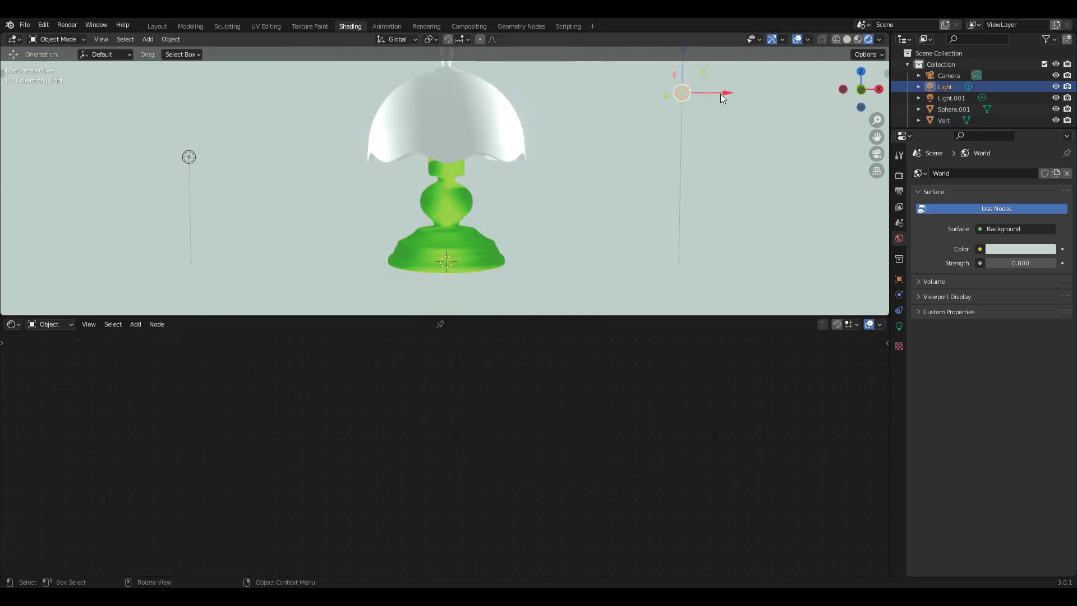
pyautogui.press('x')
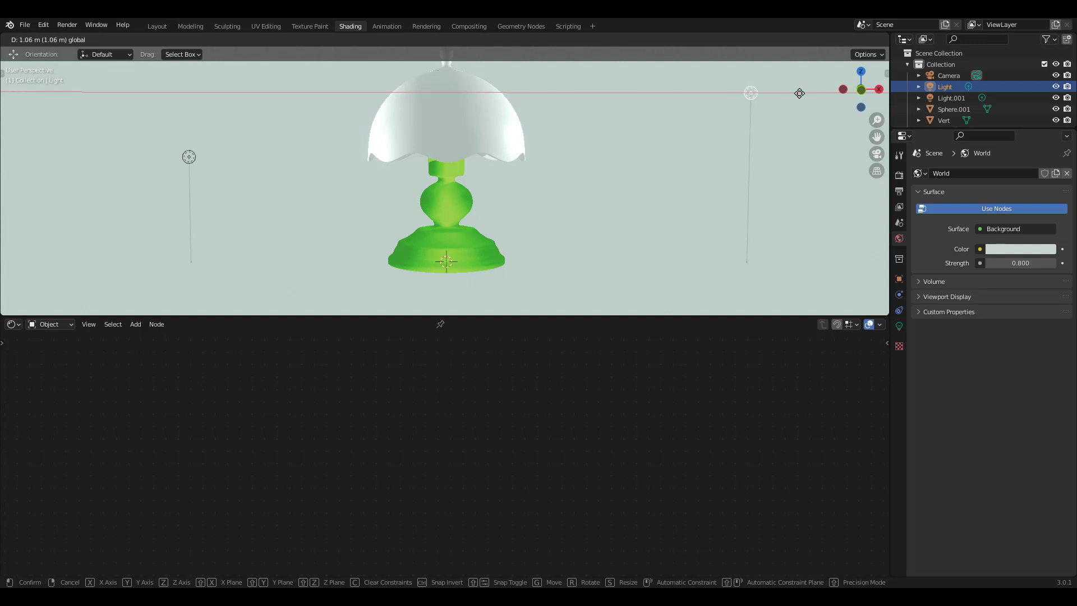
pyautogui.click(790, 93)
pyautogui.click(191, 157)
pyautogui.press('g')
pyautogui.press('x')
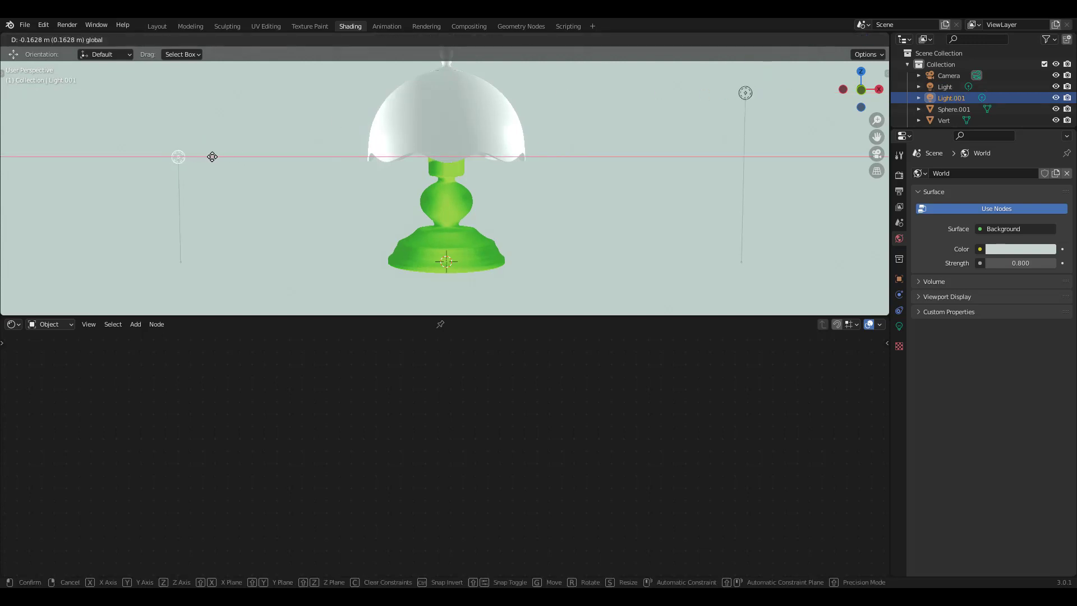
pyautogui.click(211, 157)
# Step: Recolour the last stop of the lamp base's toon ColorRamp to a lighter, less saturated green
pyautogui.click(440, 261)
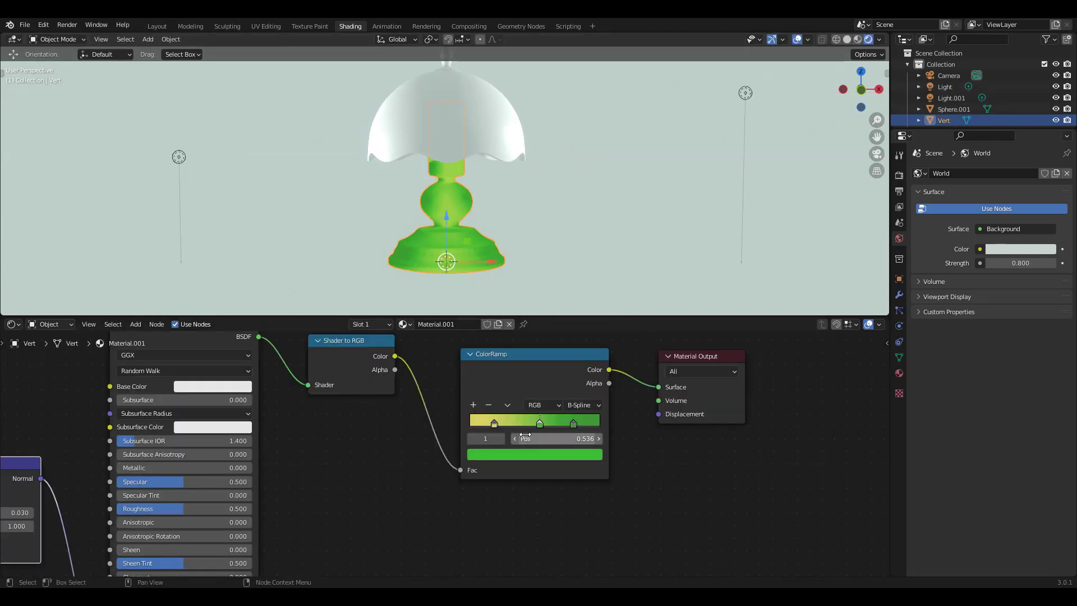
pyautogui.click(502, 437)
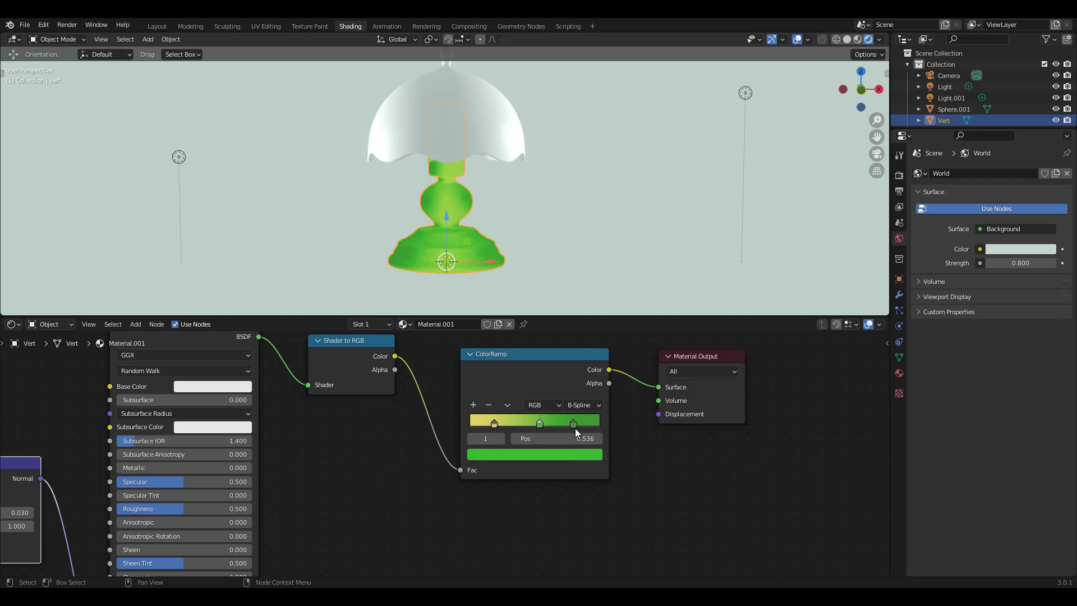
pyautogui.click(570, 453)
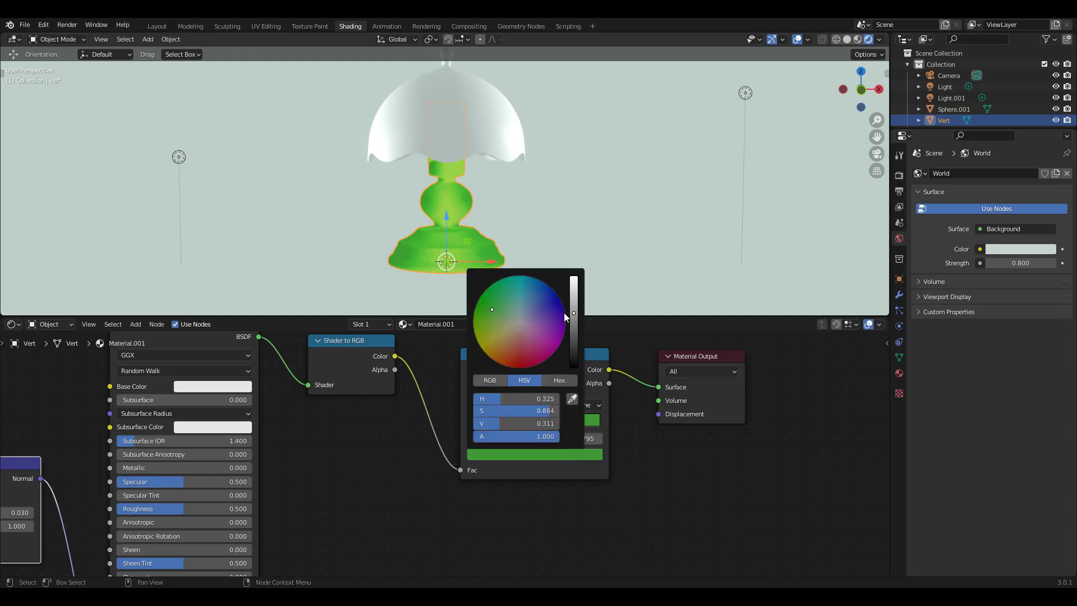
pyautogui.moveTo(491, 308); pyautogui.dragTo(499, 308)
pyautogui.moveTo(577, 311); pyautogui.dragTo(579, 307)
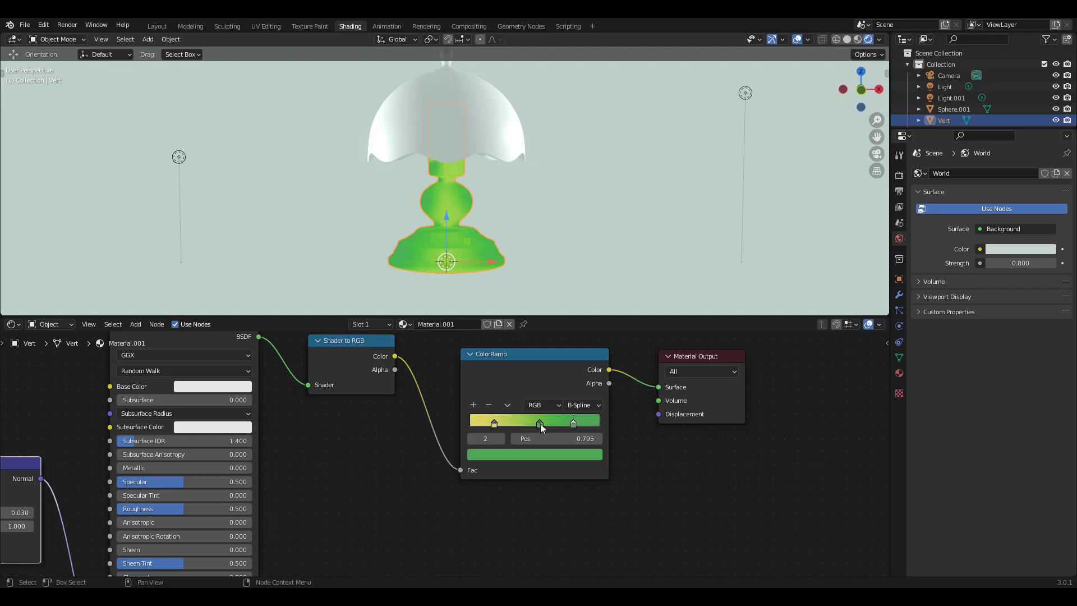
# Step: Move the toon ColorRamp's middle green stop to about 0.573
pyautogui.moveTo(539, 421); pyautogui.dragTo(544, 422)
pyautogui.scroll(3, 500, 180)
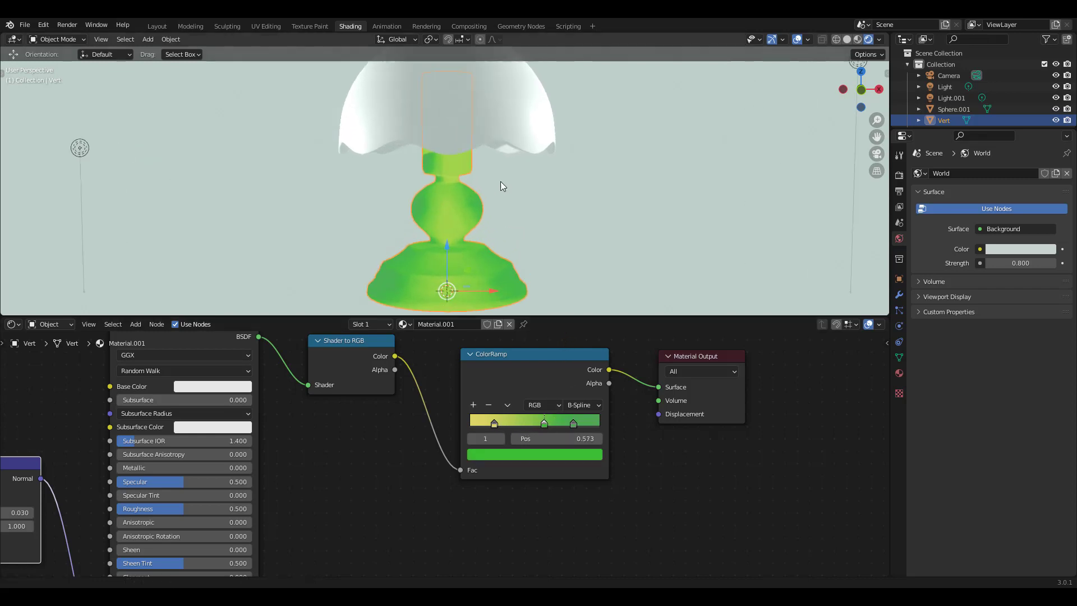
pyautogui.scroll(-2, 516, 191)
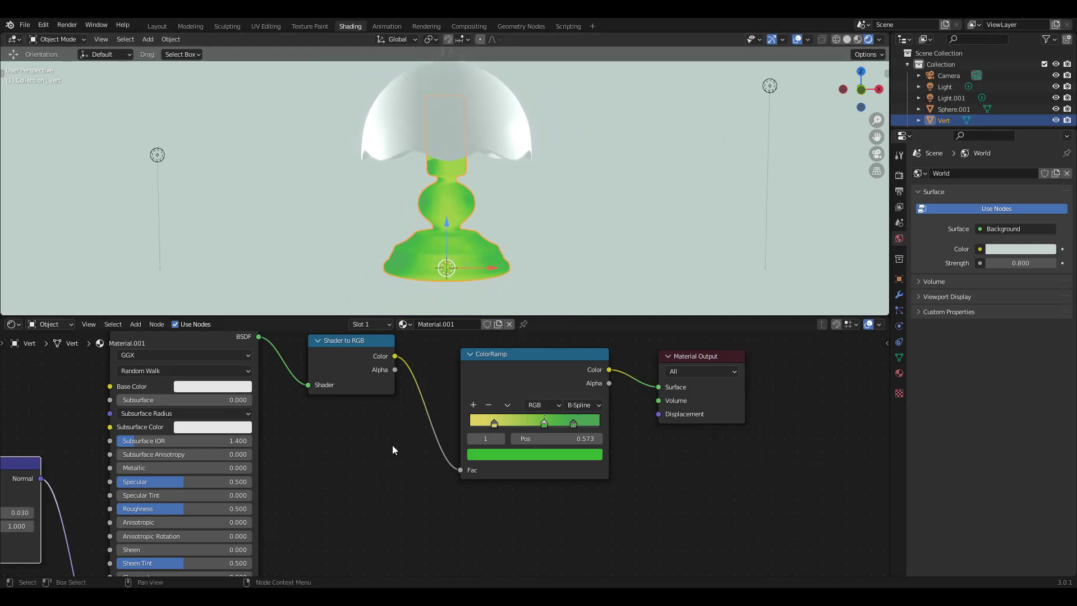
# Step: Move the white stop of the noise ColorRamp feeding the Bump node to about 0.732
pyautogui.moveTo(370, 447); pyautogui.dragTo(711, 324, button='middle')
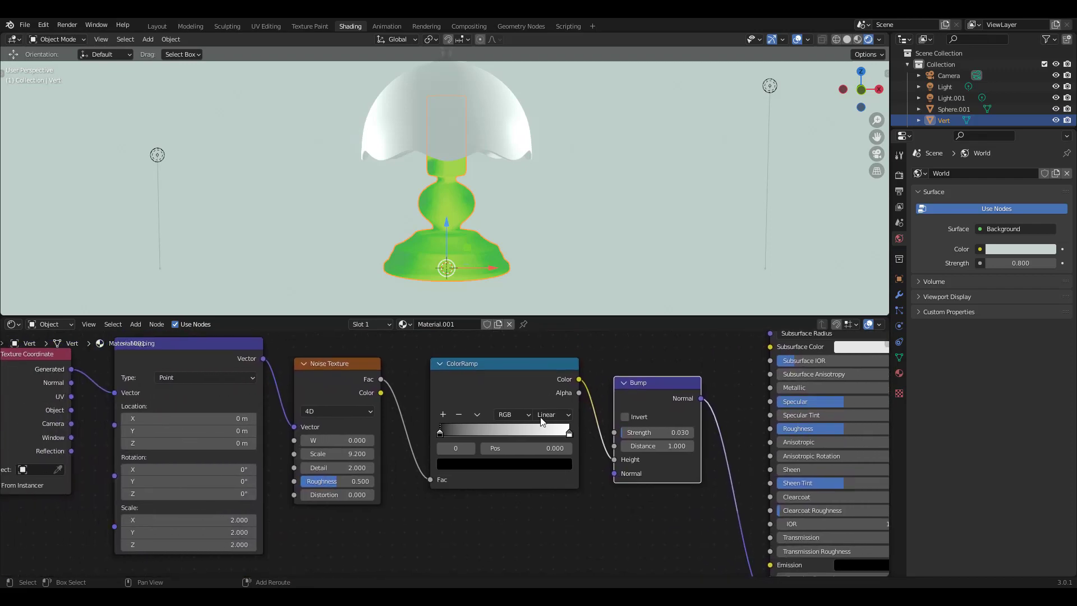
pyautogui.moveTo(430, 519); pyautogui.dragTo(531, 507, button='middle')
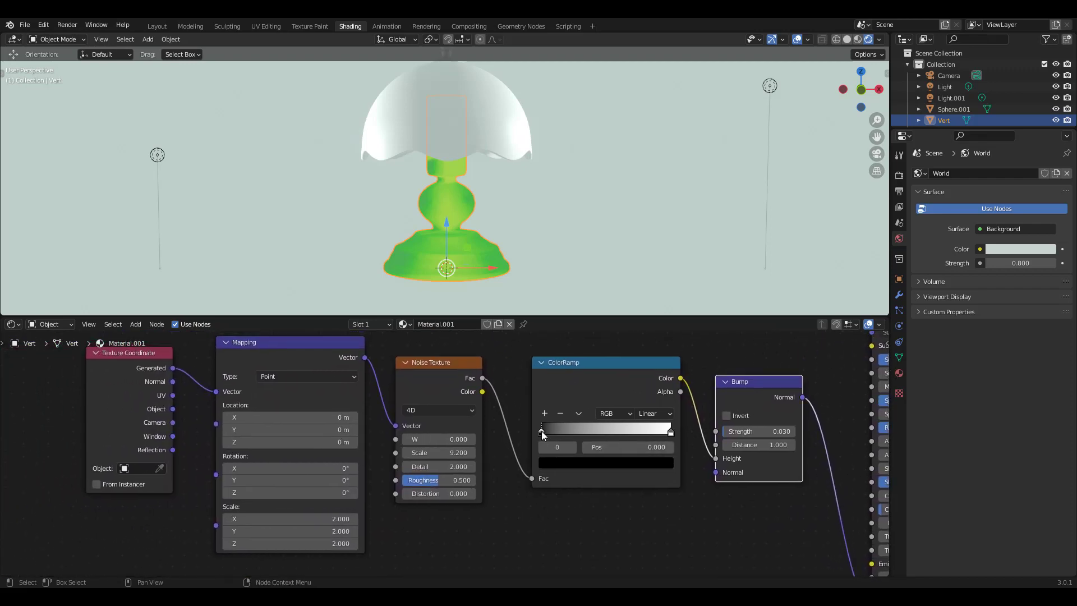
pyautogui.moveTo(544, 435)
pyautogui.mouseDown()
pyautogui.moveTo(589, 432)
pyautogui.moveTo(542, 432)
pyautogui.mouseUp()
pyautogui.moveTo(671, 429); pyautogui.dragTo(636, 435)
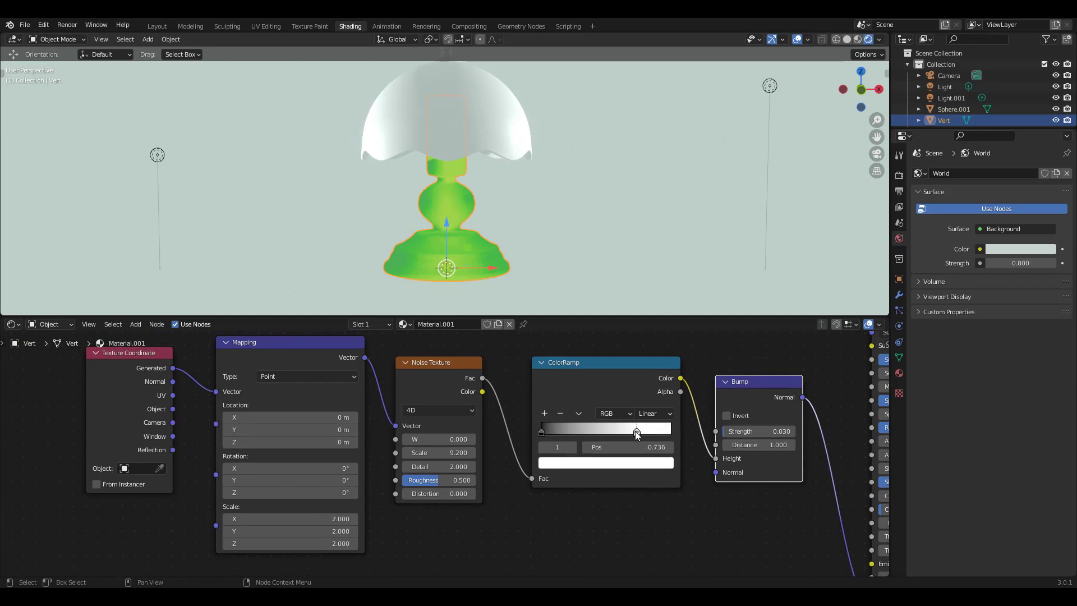
# Step: Set the Noise Texture's W to 4.7 and its Roughness to 0.333
pyautogui.moveTo(455, 439); pyautogui.dragTo(485, 436)
pyautogui.click(471, 439)
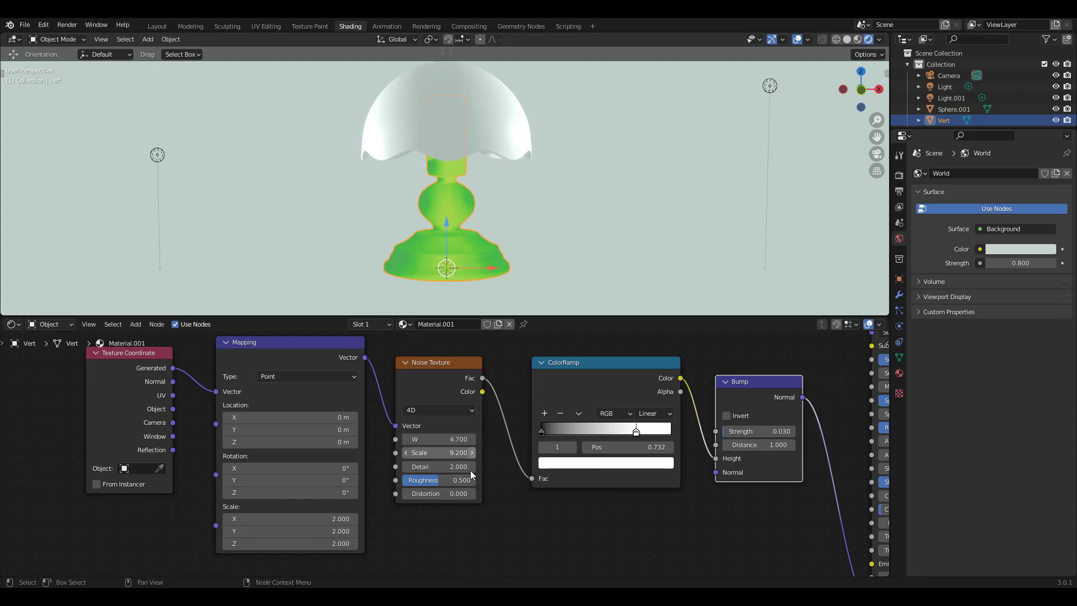
pyautogui.moveTo(427, 483); pyautogui.dragTo(402, 483)
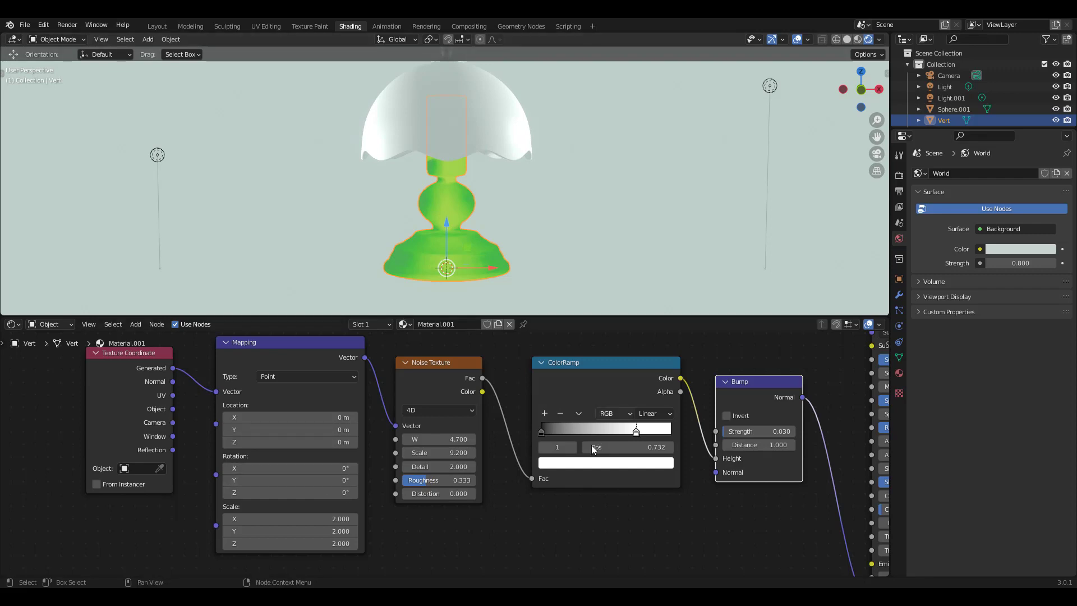
# Step: Link the lamp base's green toon material to the lampshade and the top finial
pyautogui.moveTo(599, 525); pyautogui.dragTo(292, 568, button='middle')
pyautogui.scroll(-4, 500, 399)
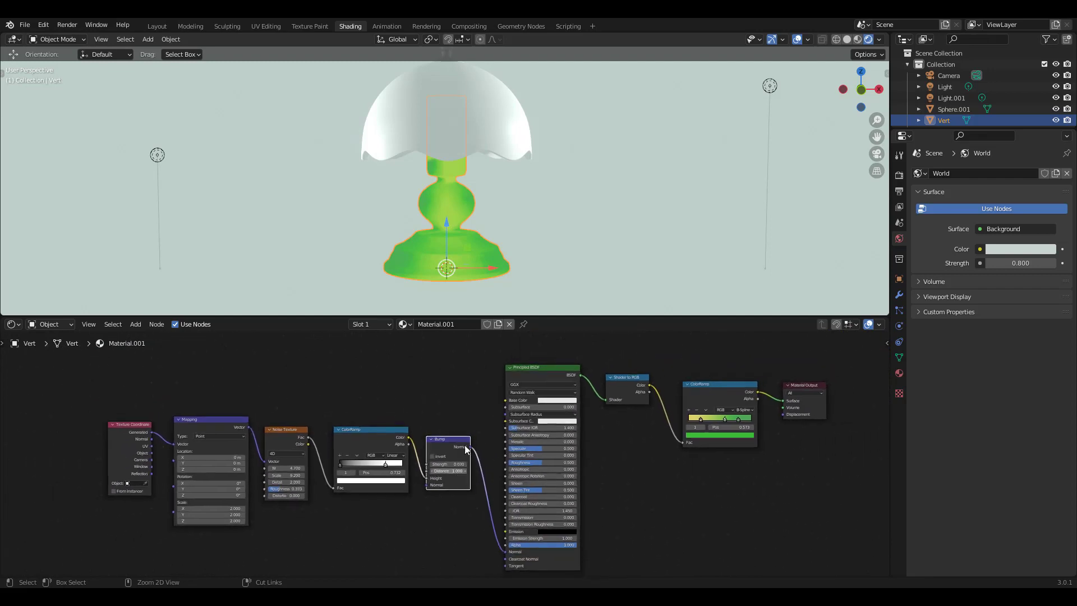
pyautogui.moveTo(613, 149); pyautogui.dragTo(617, 173, button='middle')
pyautogui.scroll(-1, 611, 185)
pyautogui.click(451, 100)
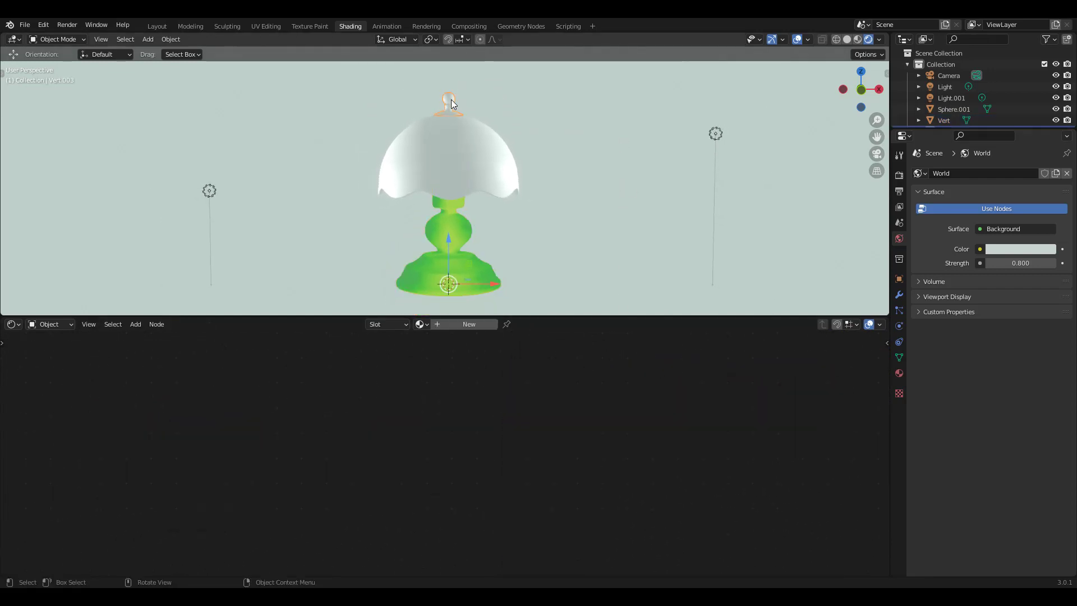
pyautogui.click(488, 159)
pyautogui.keyDown('shift'); pyautogui.click(455, 245); pyautogui.keyUp('shift')
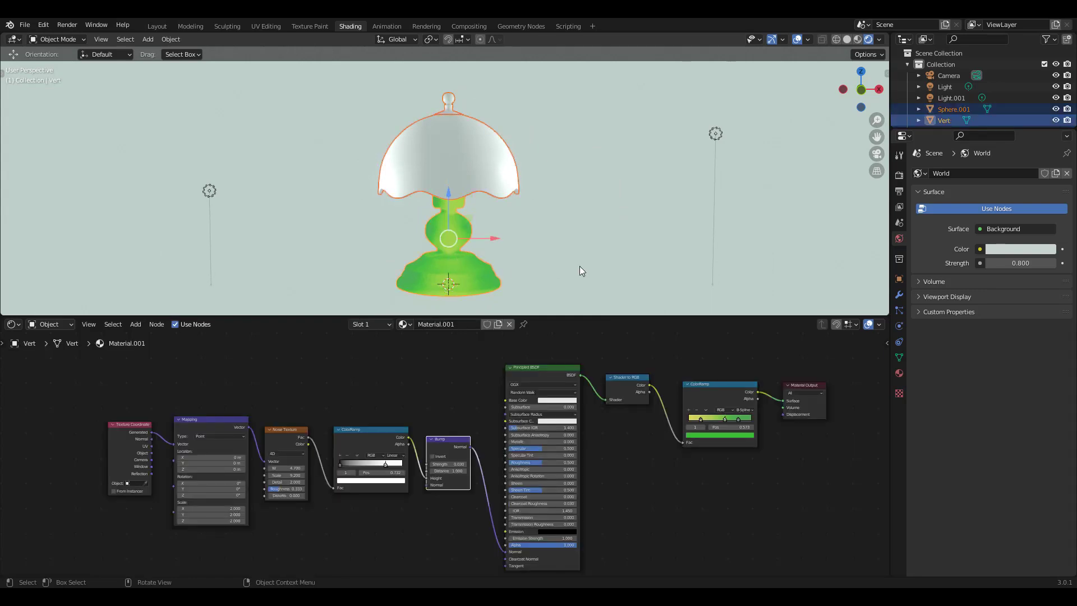
pyautogui.hotkey('ctrl', 'l')
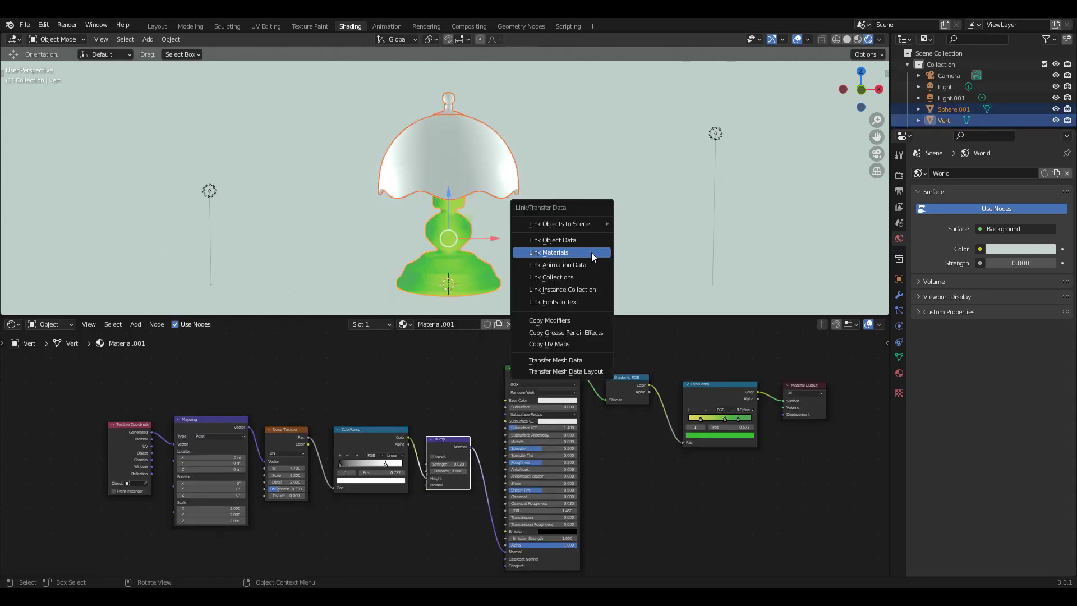
pyautogui.click(591, 253)
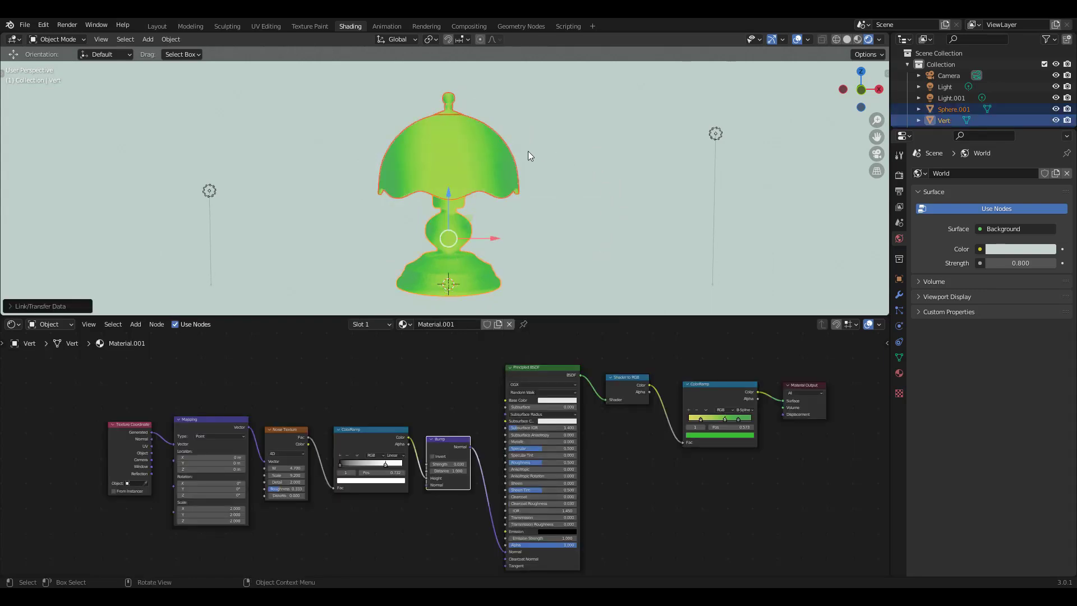
# Step: Give the lampshade its own material copy and make its toon ramp's middle stop muted yellow (H 0.144, S 0.660, V 0.506) at about 0.55
pyautogui.click(500, 159)
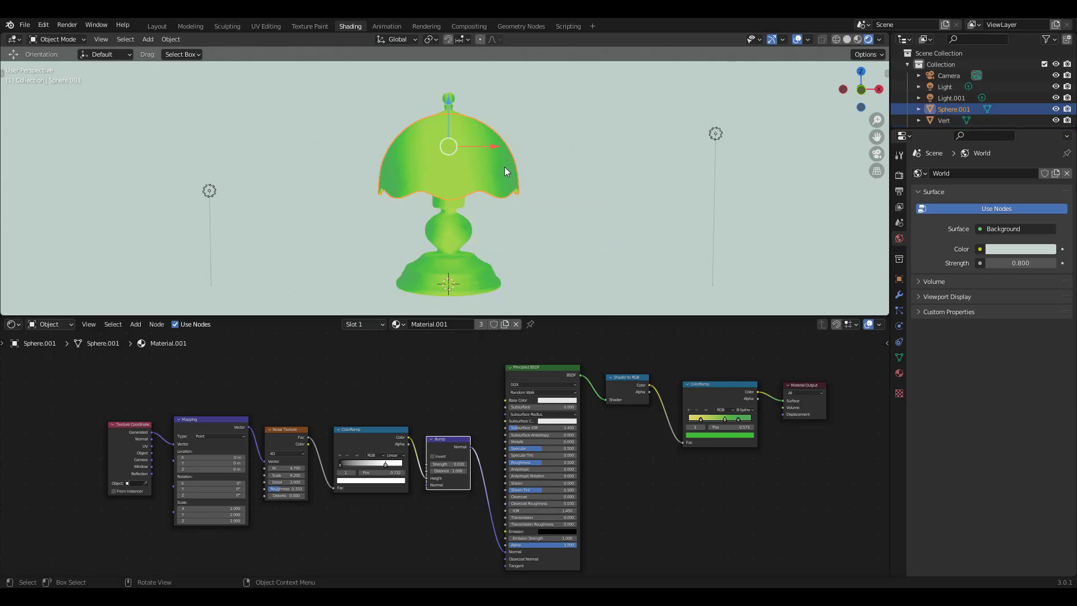
pyautogui.click(478, 323)
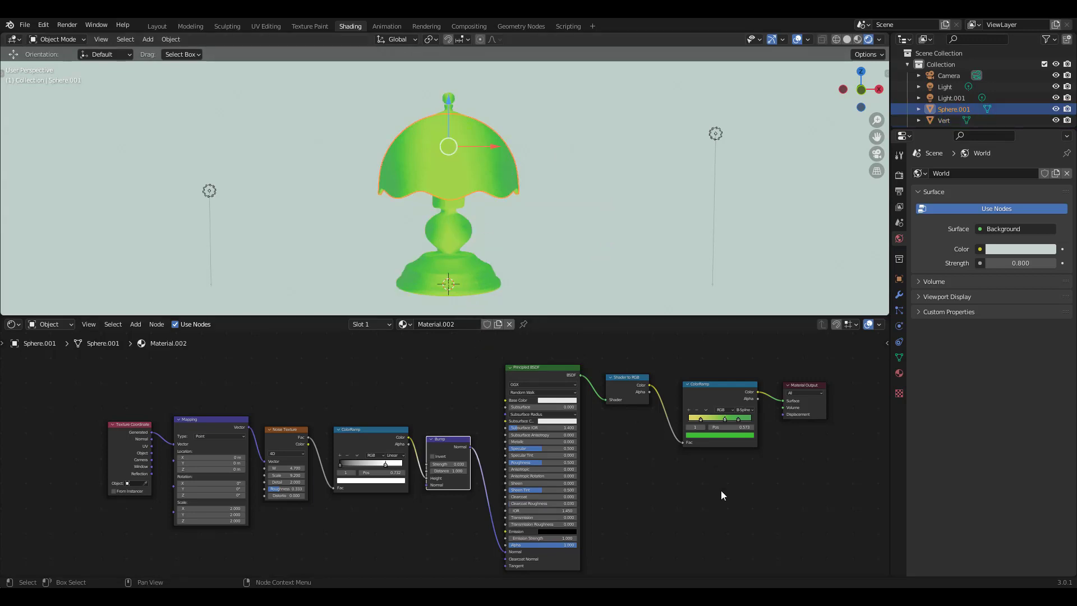
pyautogui.scroll(3, 795, 456)
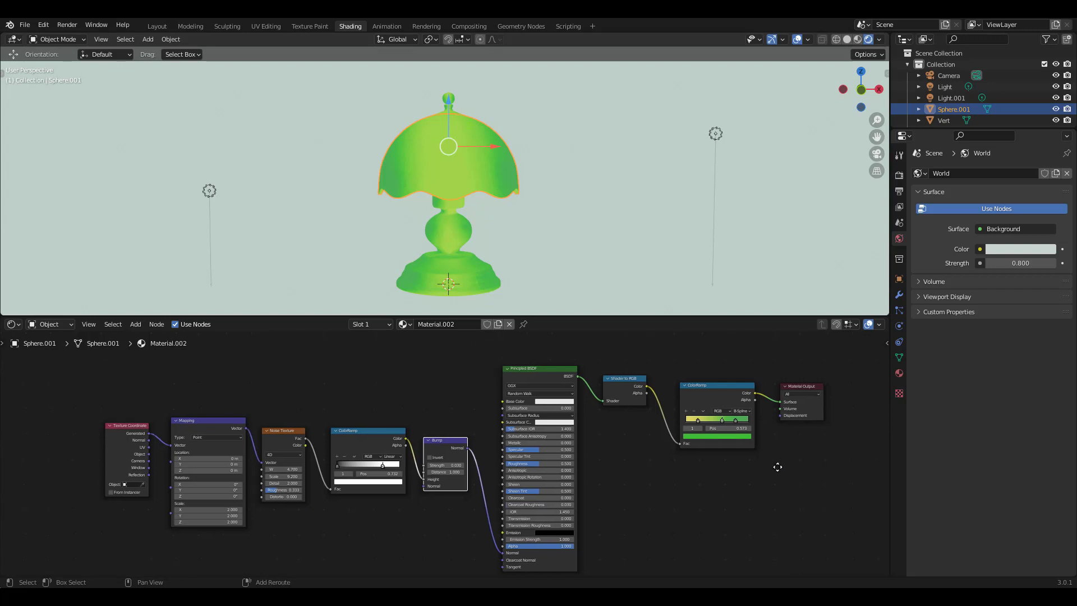
pyautogui.moveTo(766, 425); pyautogui.dragTo(645, 433, button='middle')
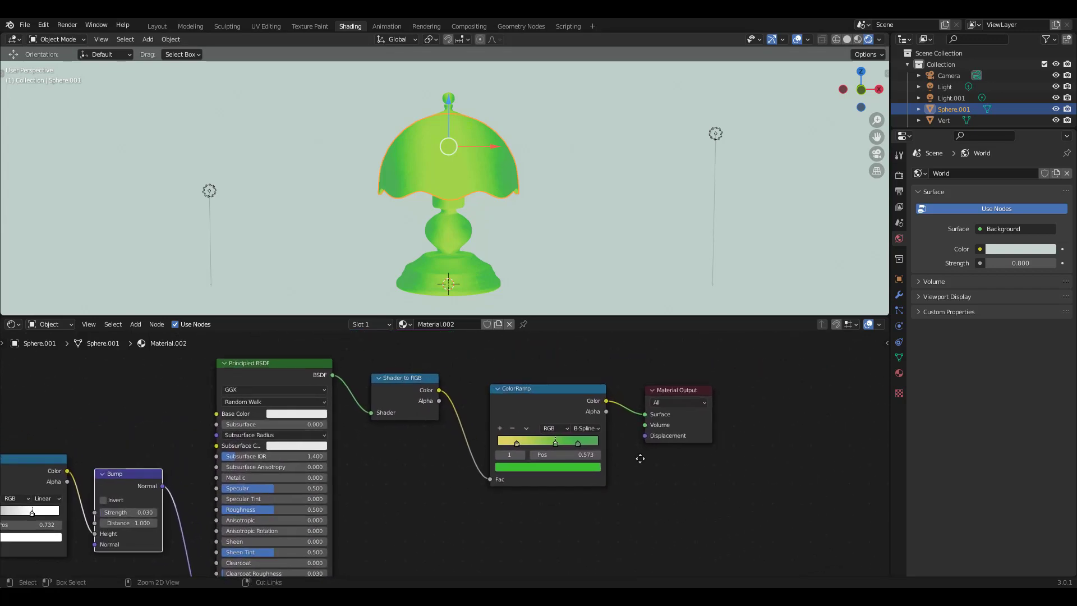
pyautogui.scroll(2, 503, 429)
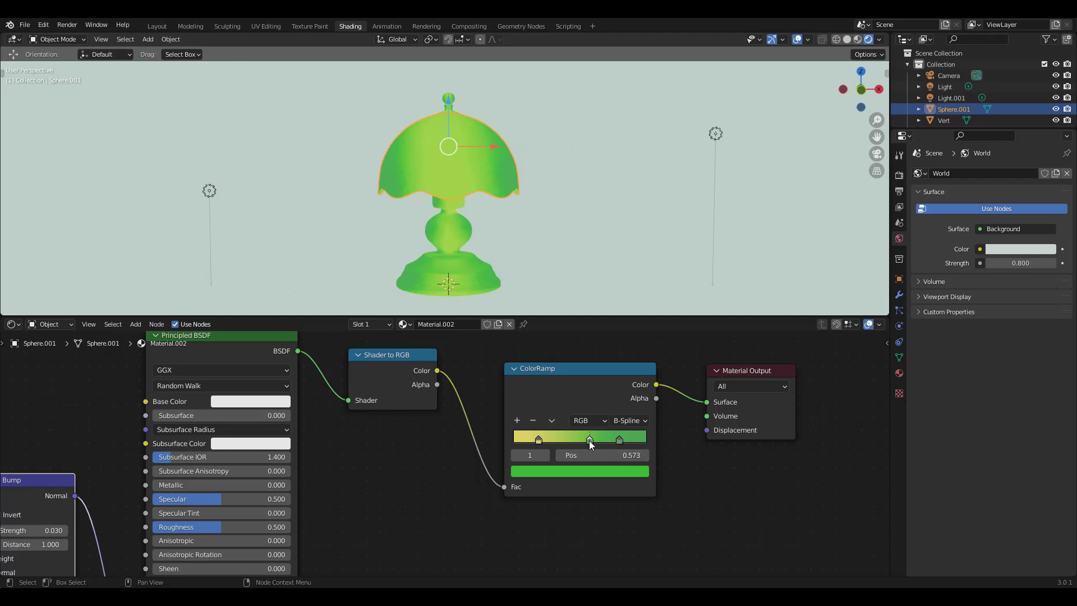
pyautogui.moveTo(586, 443); pyautogui.dragTo(587, 443)
pyautogui.click(584, 469)
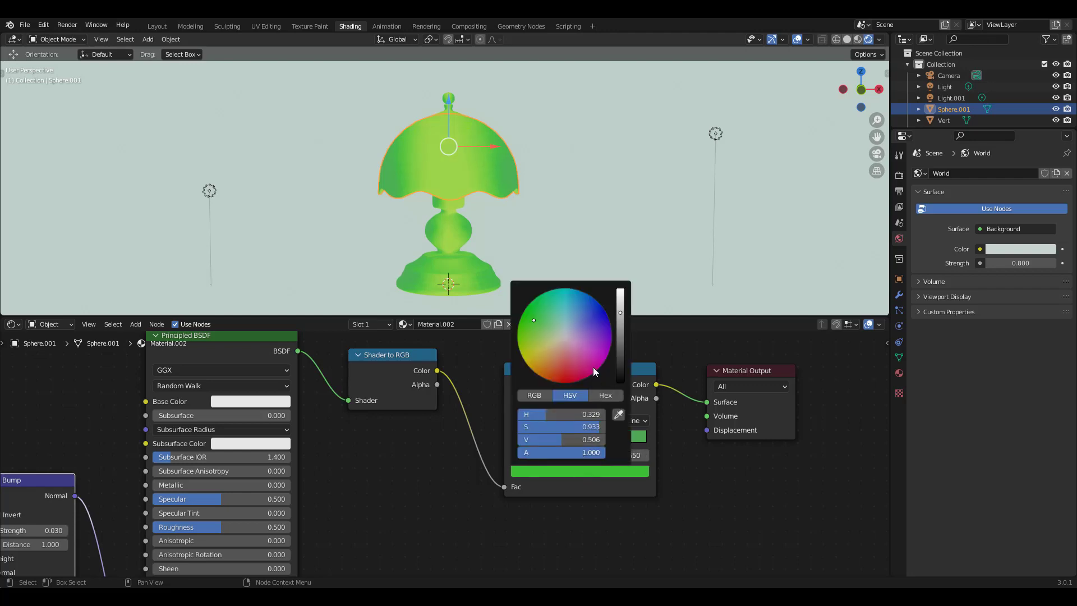
pyautogui.moveTo(535, 319); pyautogui.dragTo(550, 347)
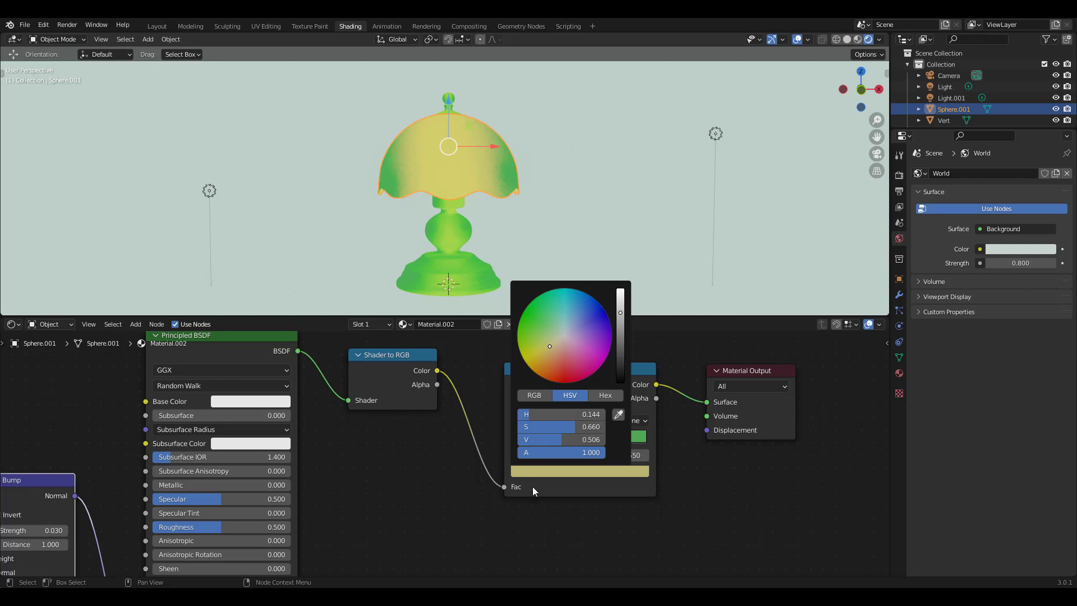
# Step: Recolour the last stop of the lampshade's toon ColorRamp to a warm, bright orange
pyautogui.click(539, 439)
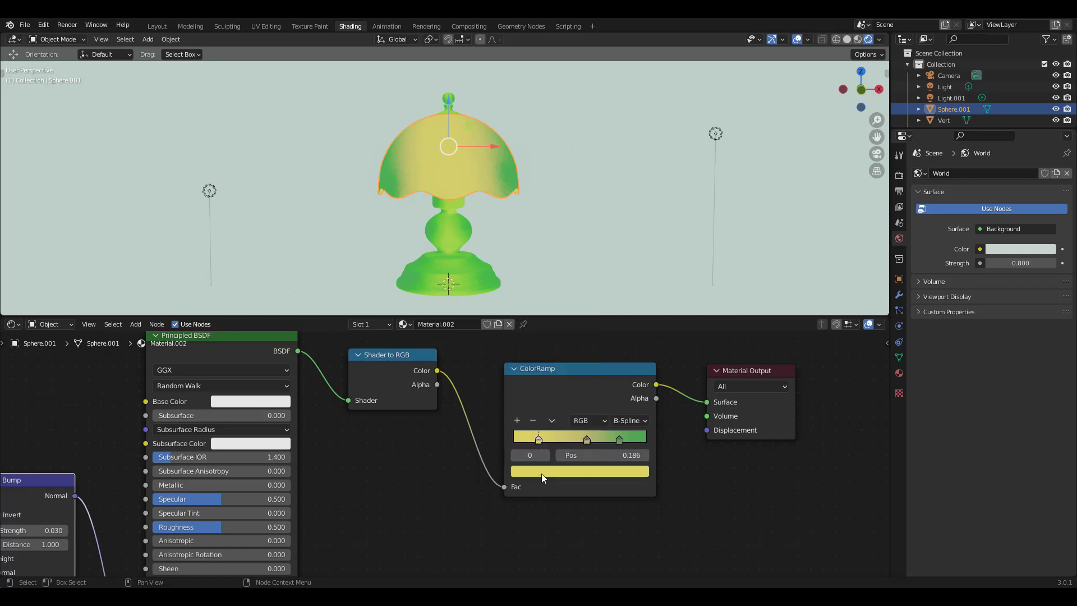
pyautogui.click(619, 439)
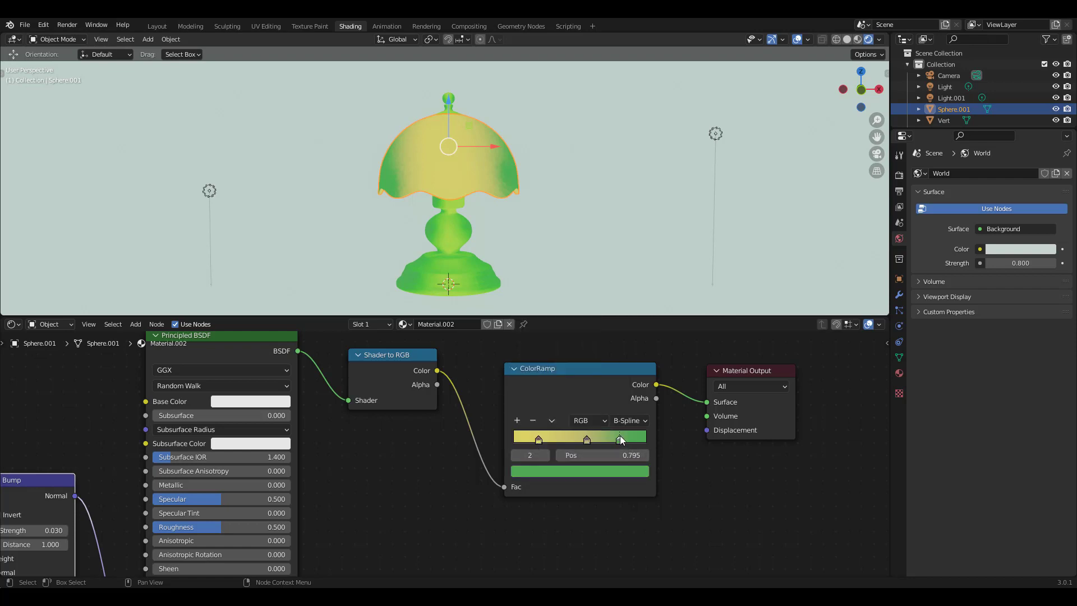
pyautogui.click(611, 470)
pyautogui.moveTo(543, 321); pyautogui.dragTo(550, 351)
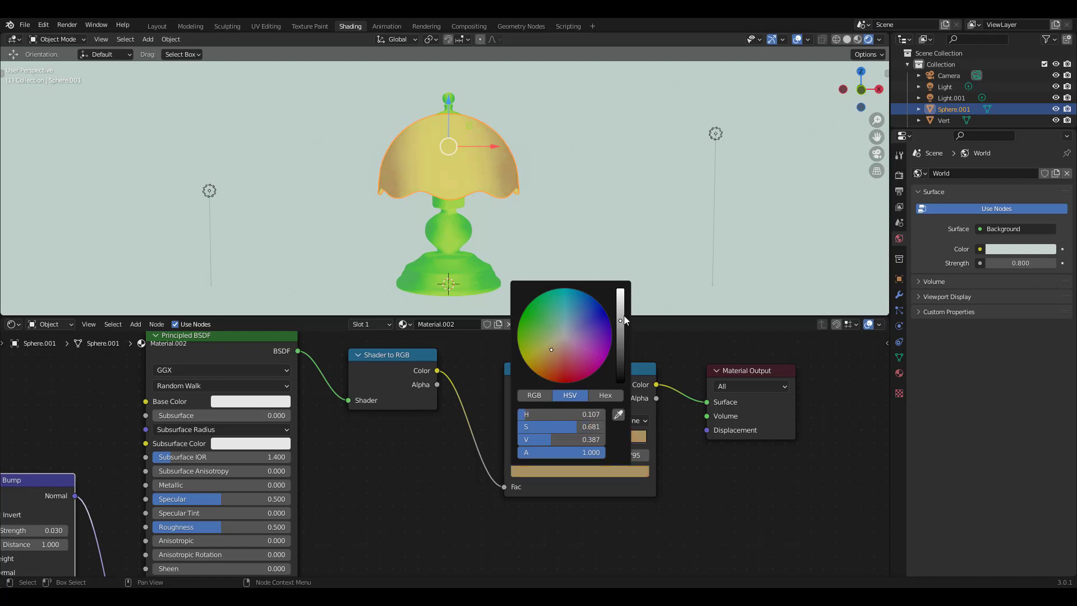
pyautogui.moveTo(620, 317); pyautogui.dragTo(624, 314)
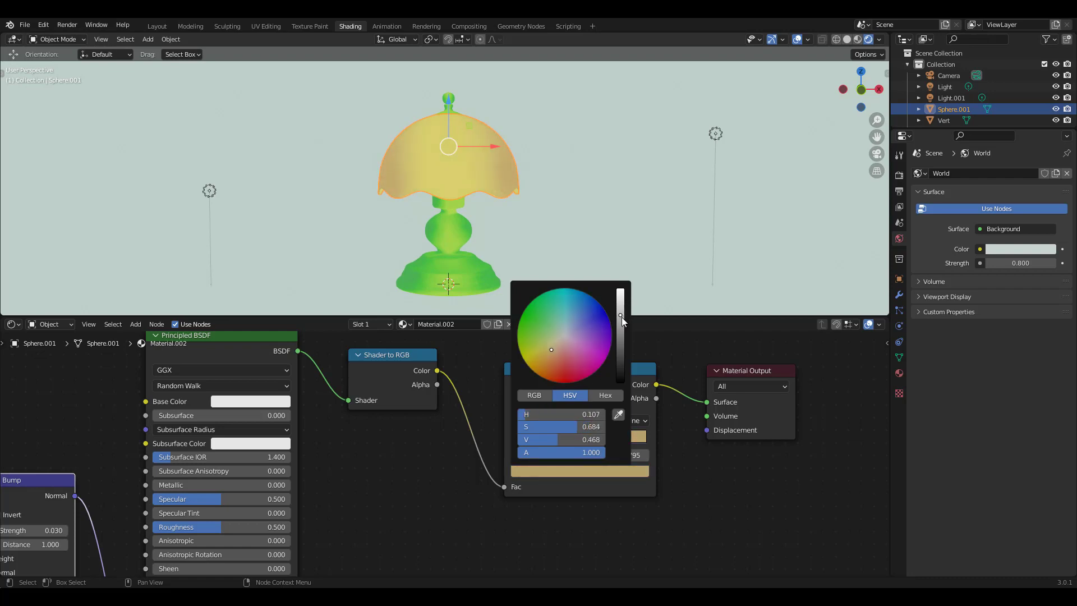
pyautogui.moveTo(550, 350); pyautogui.dragTo(542, 357)
pyautogui.moveTo(620, 318); pyautogui.dragTo(621, 307)
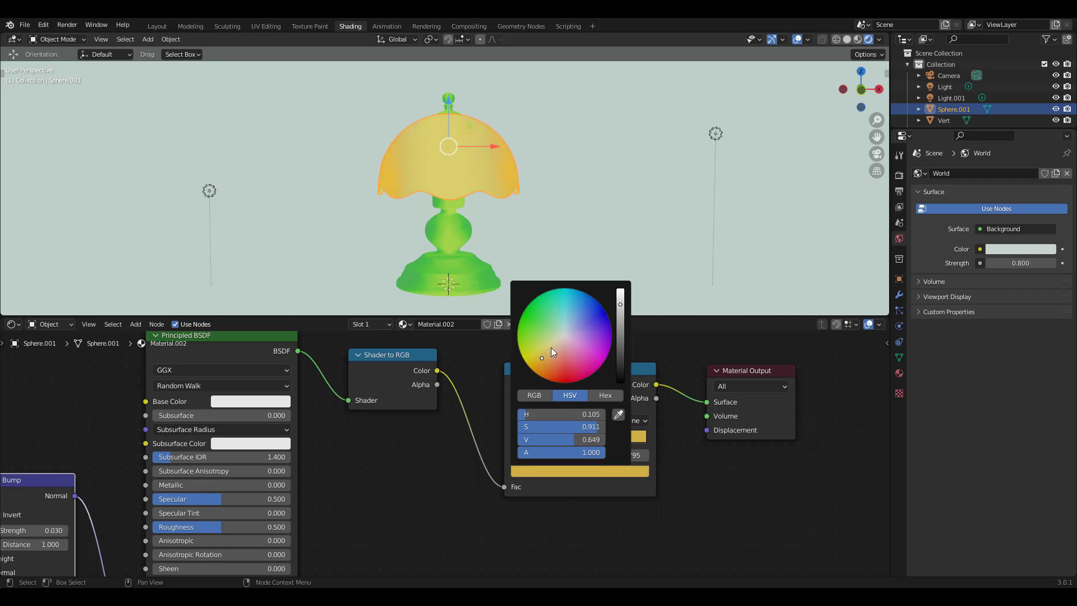
pyautogui.moveTo(543, 357); pyautogui.dragTo(546, 358)
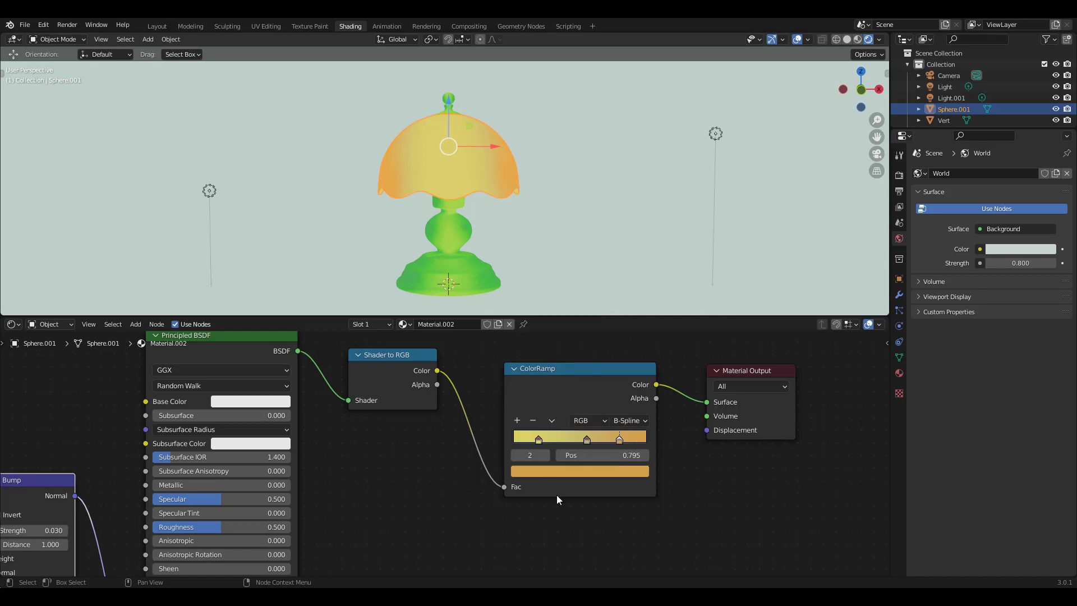
# Step: Shift the first stop of the lampshade's toon ColorRamp to a slightly warmer yellow
pyautogui.click(538, 438)
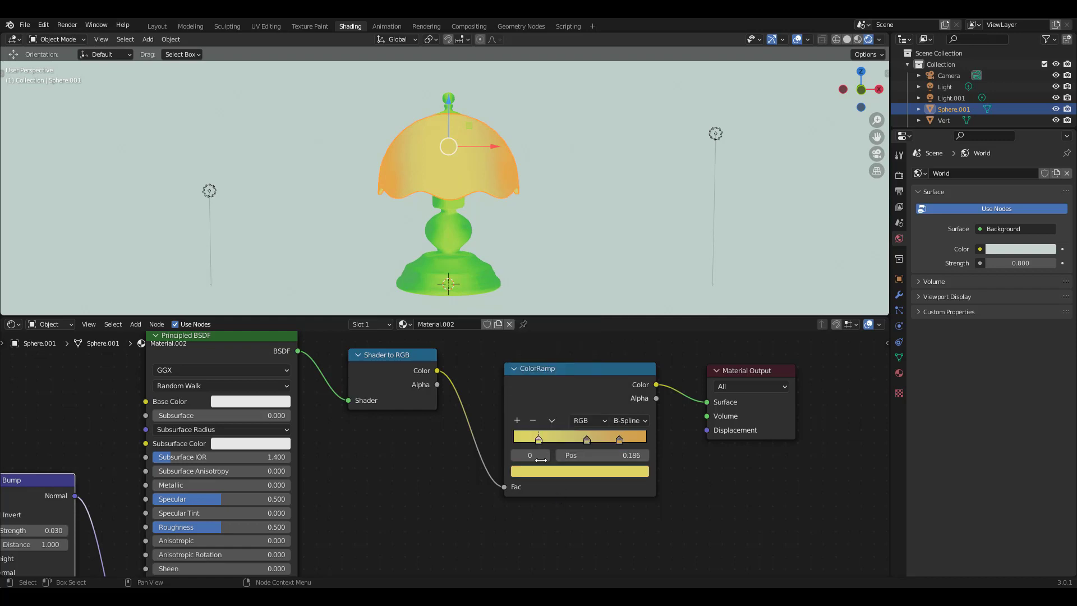
pyautogui.click(557, 471)
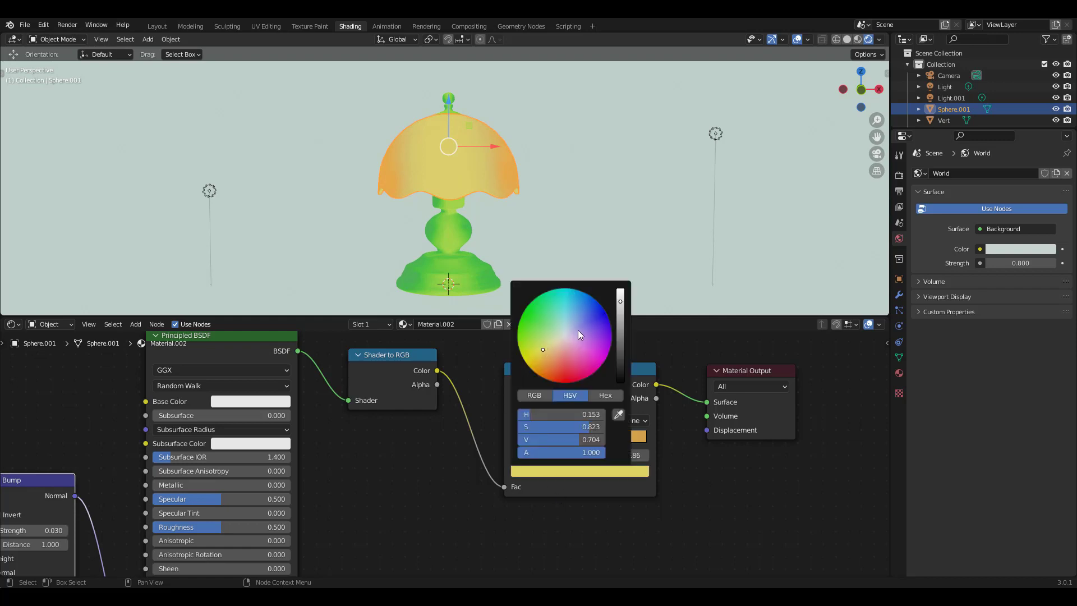
pyautogui.click(544, 352)
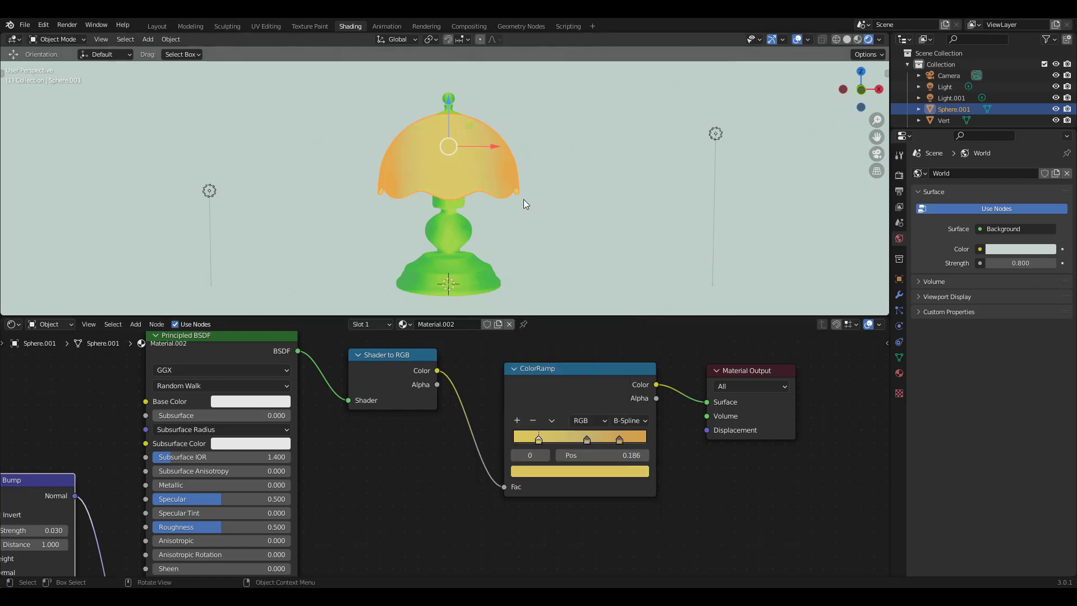
# Step: Enlarge the 3D viewport and move the finial, lampshade and base into a new collection named lamp
pyautogui.moveTo(523, 200); pyautogui.dragTo(546, 207, button='middle')
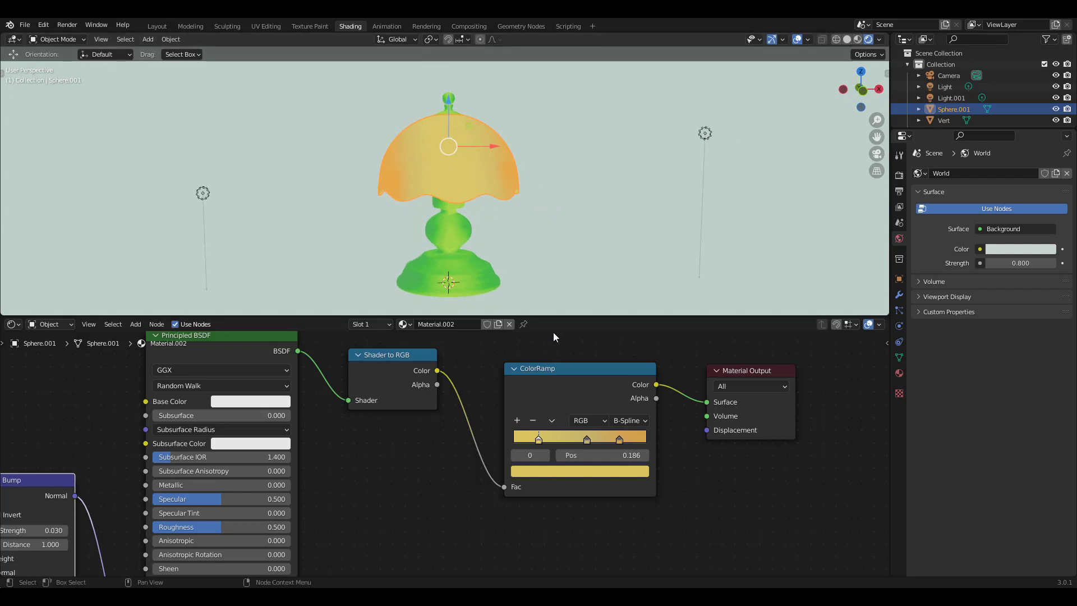
pyautogui.moveTo(565, 317); pyautogui.dragTo(561, 422)
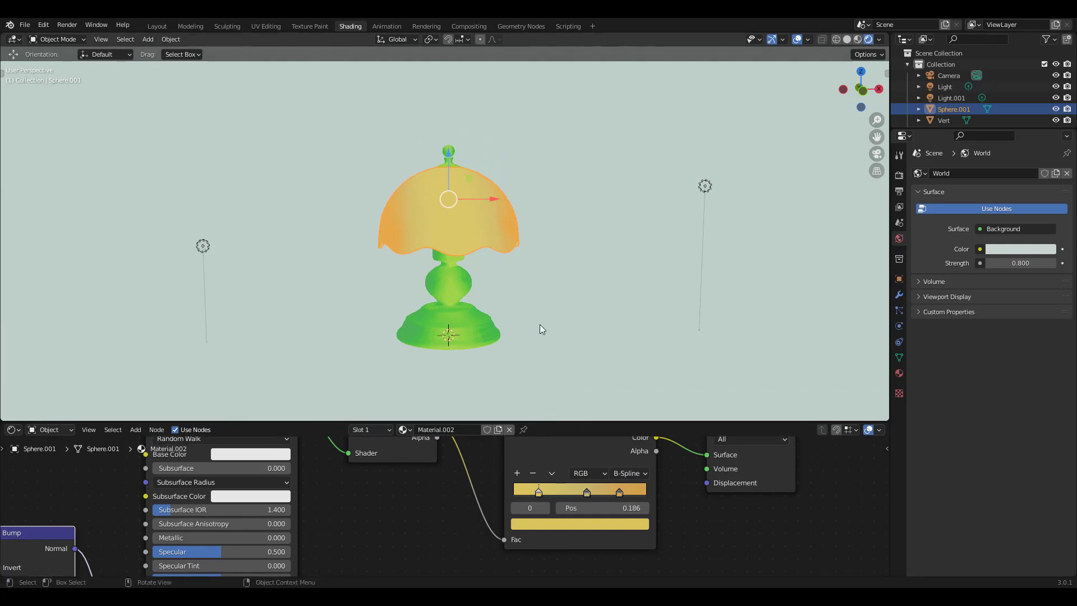
pyautogui.moveTo(541, 329); pyautogui.dragTo(507, 264, button='middle')
pyautogui.click(473, 167)
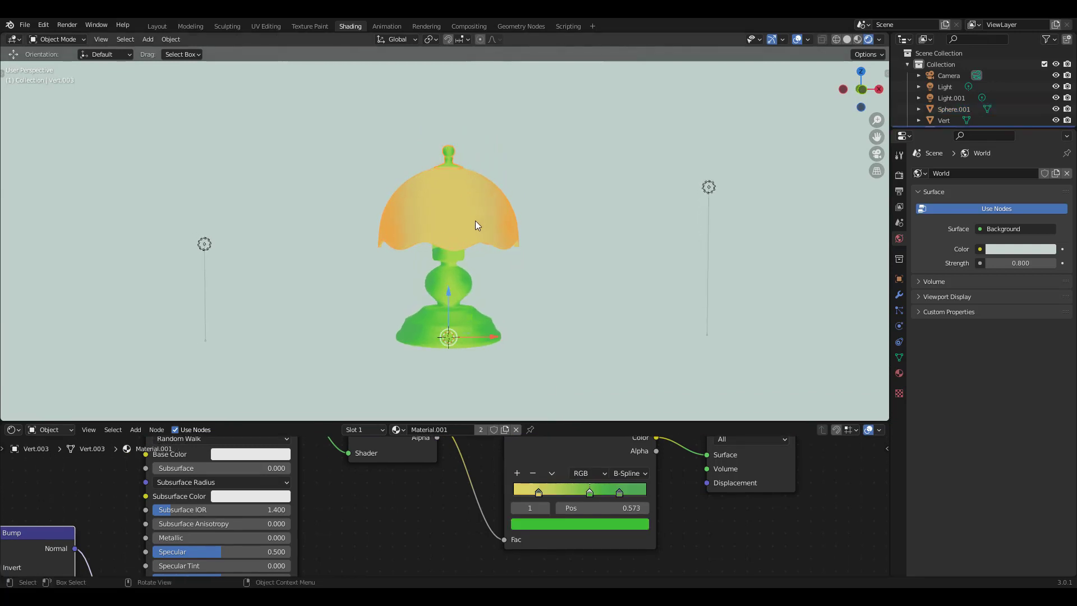
pyautogui.click(473, 221)
pyautogui.keyDown('shift'); pyautogui.click(454, 317); pyautogui.keyUp('shift')
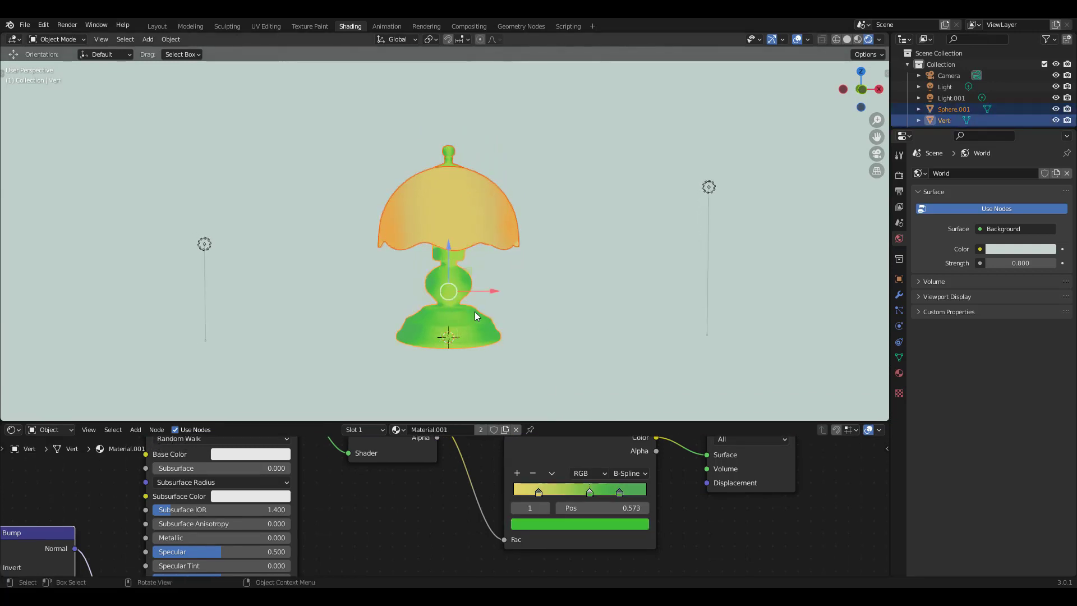
pyautogui.press('m')
pyautogui.click(473, 311)
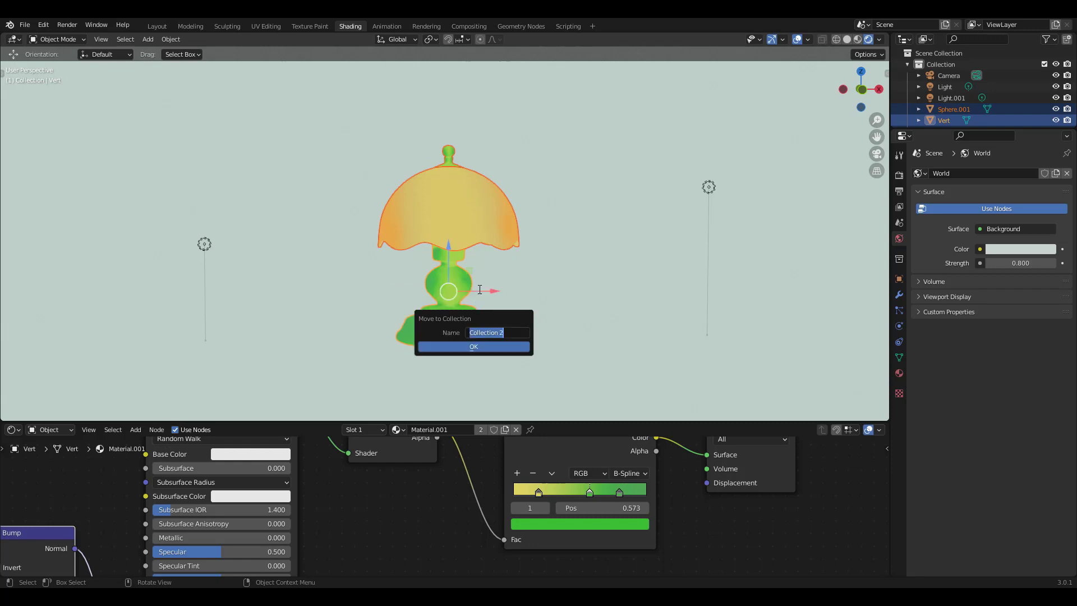
pyautogui.write('lamp')
pyautogui.click(478, 347)
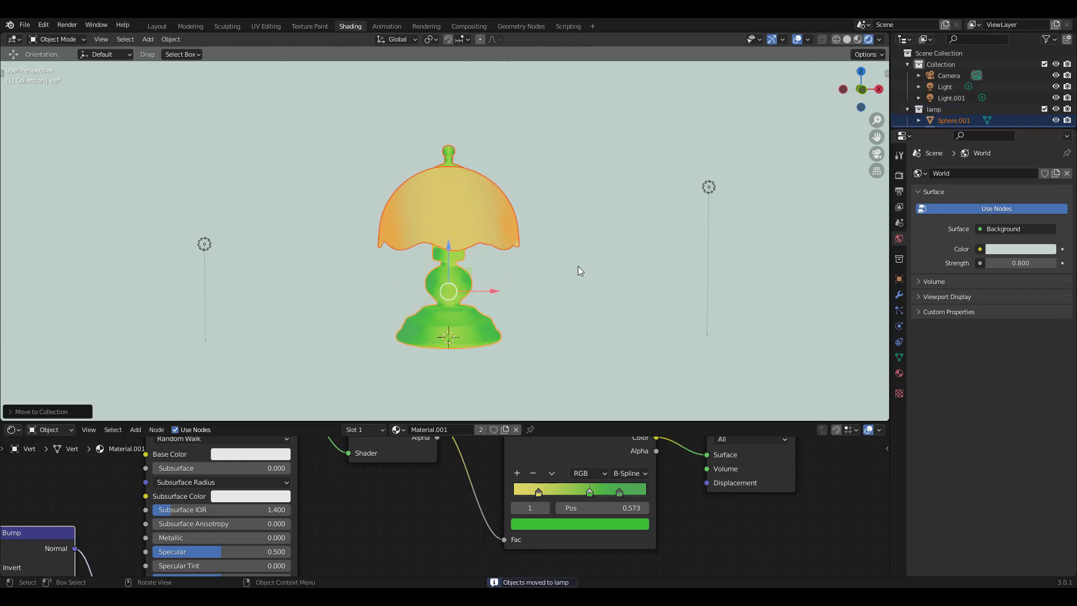
# Step: Add a Grease Pencil Collection Line Art object to the scene
pyautogui.hotkey('shift', 'a')
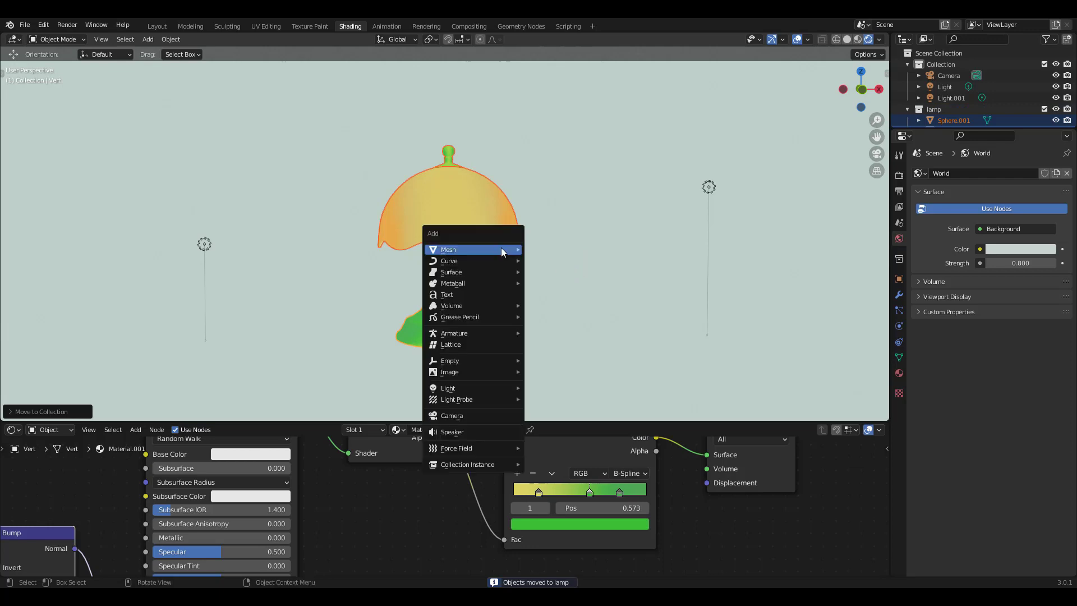
pyautogui.moveTo(487, 317)
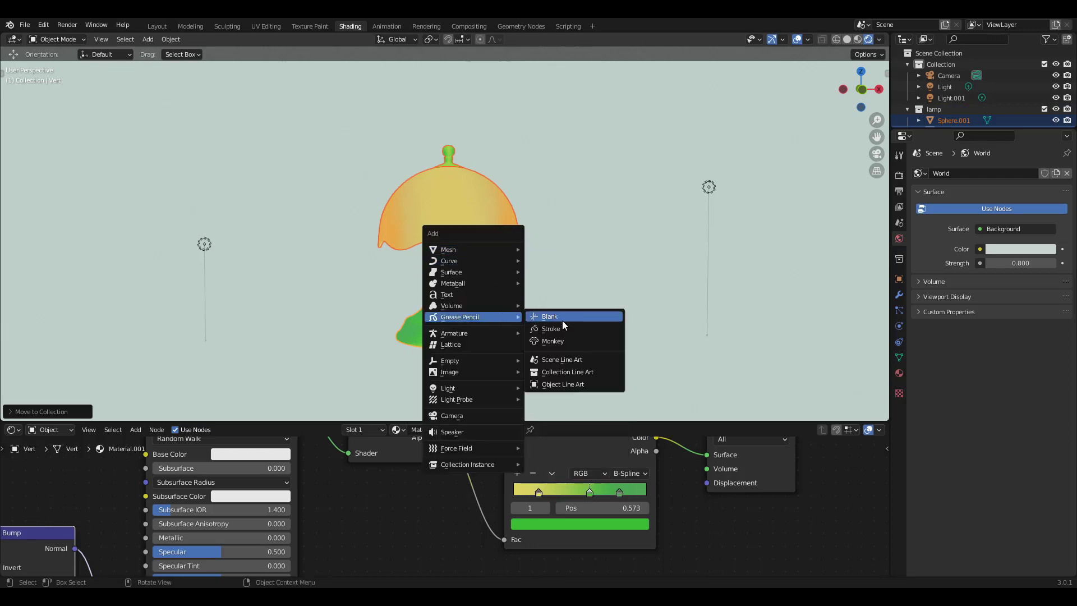
pyautogui.click(570, 371)
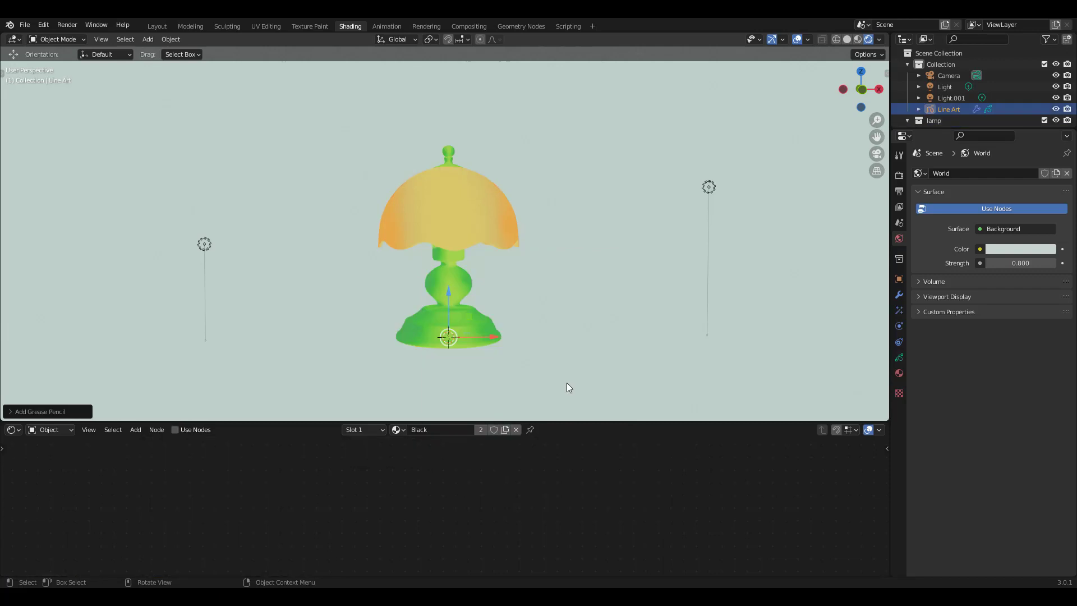
# Step: Set the Line Art modifier's source collection to lamp and frame the whole lamp nearly front-on in the camera view
pyautogui.click(899, 294)
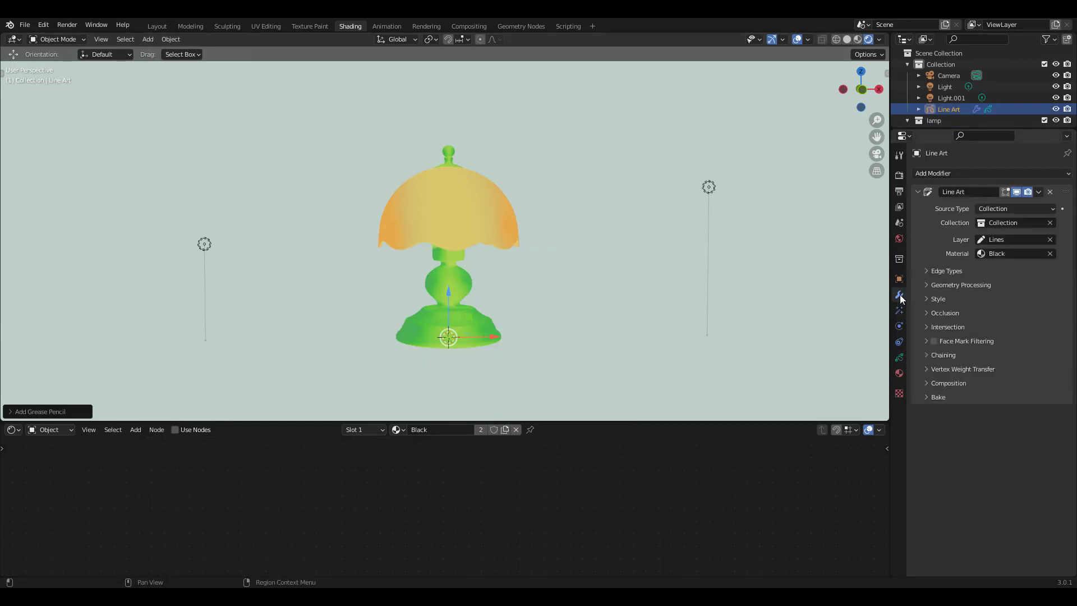
pyautogui.click(1009, 223)
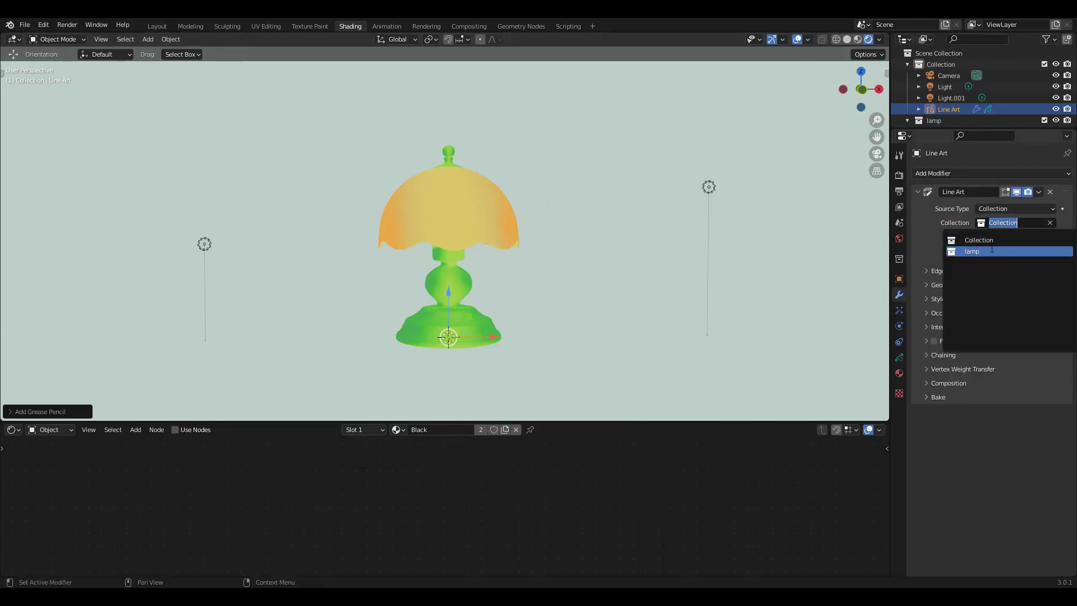
pyautogui.click(986, 250)
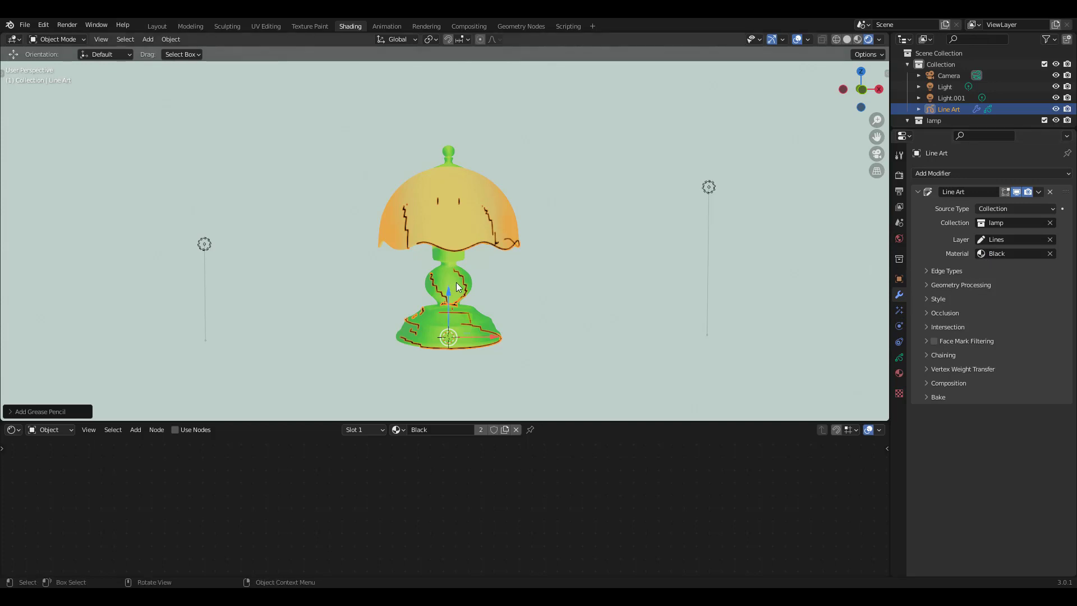
pyautogui.press('KP_0')
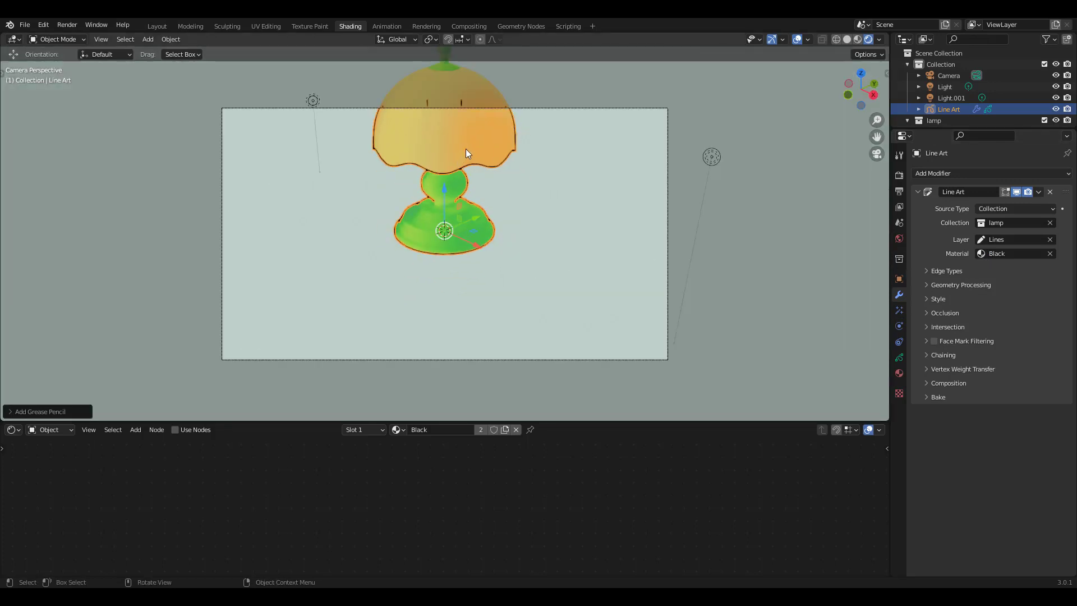
pyautogui.moveTo(470, 184)
pyautogui.mouseDown(button='middle')
pyautogui.moveTo(476, 160)
pyautogui.moveTo(483, 249)
pyautogui.moveTo(480, 237)
pyautogui.moveTo(522, 241)
pyautogui.moveTo(537, 216)
pyautogui.mouseUp(button='middle')
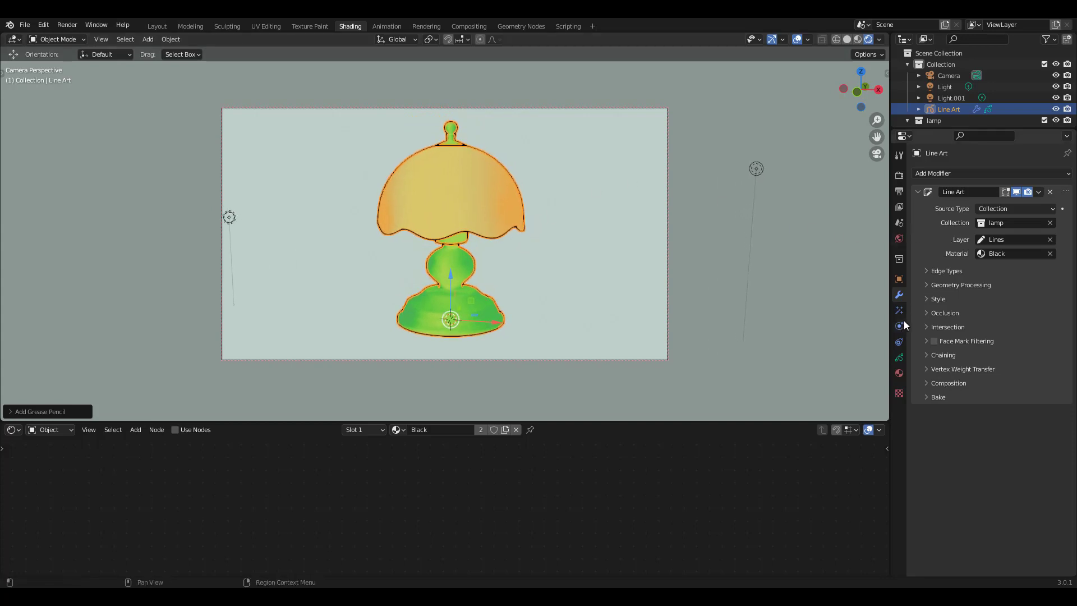
# Step: Set the Line Art modifier's line thickness to 10 and deselect the line art object
pyautogui.click(934, 299)
pyautogui.click(1025, 316)
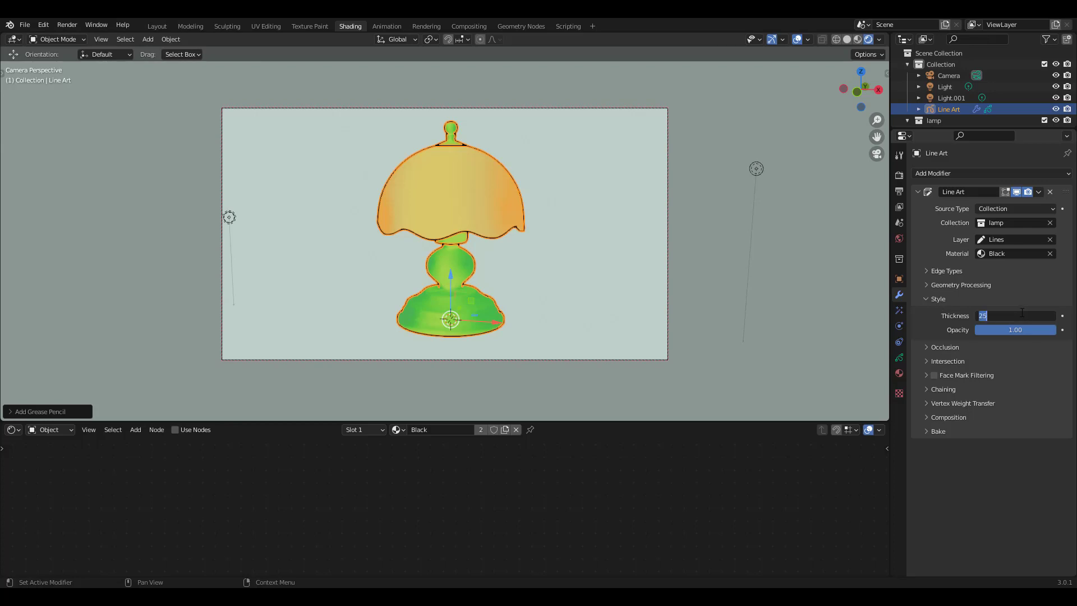
pyautogui.write('10')
pyautogui.press('Return')
pyautogui.click(803, 329)
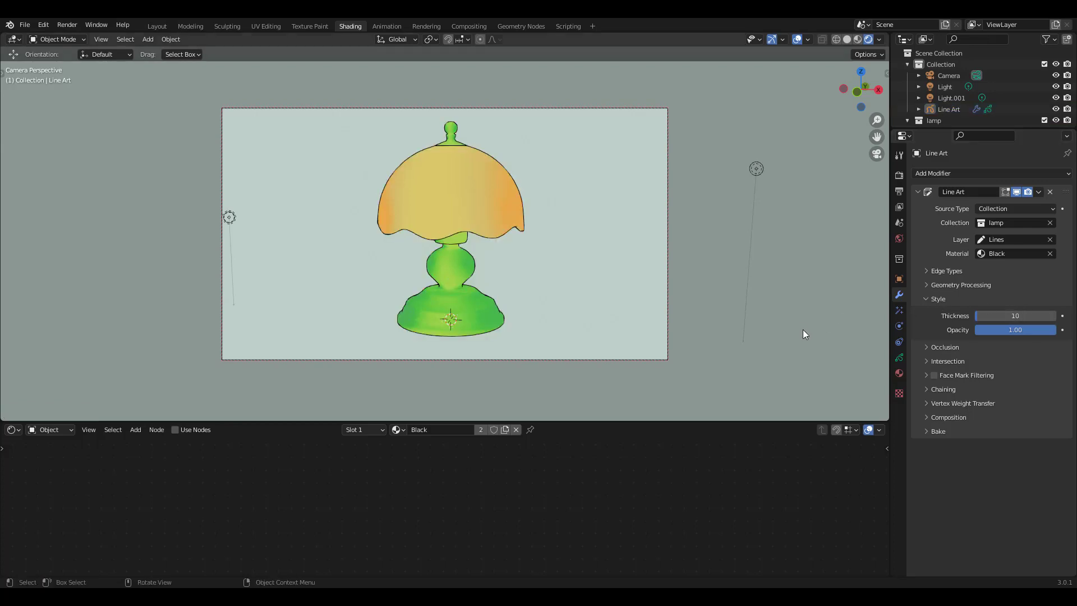
# Step: Change the stroke base color of the line art's Black material to dark green
pyautogui.click(899, 373)
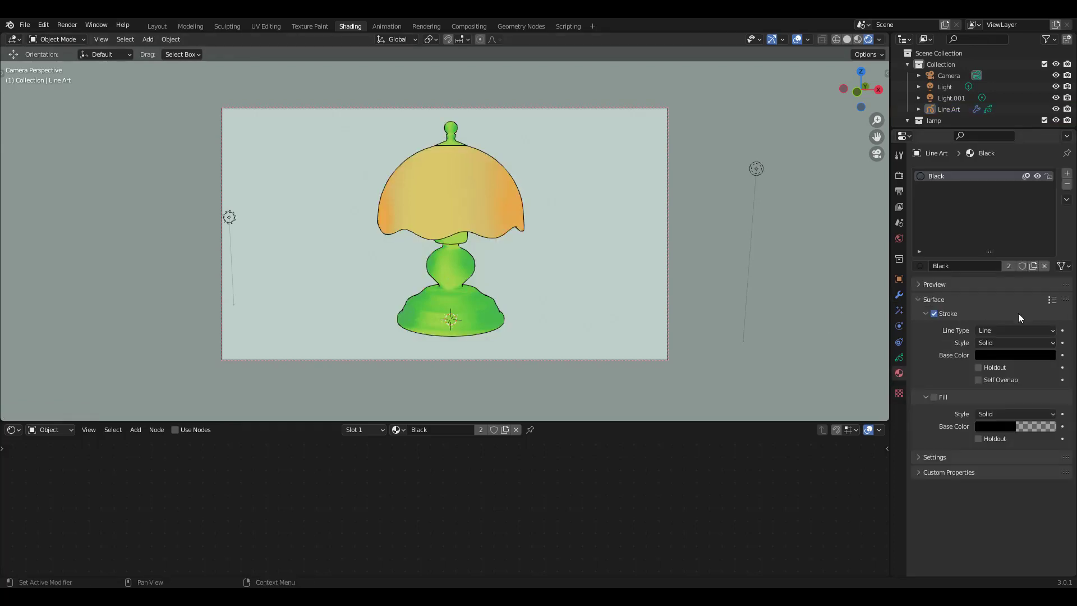
pyautogui.click(1012, 354)
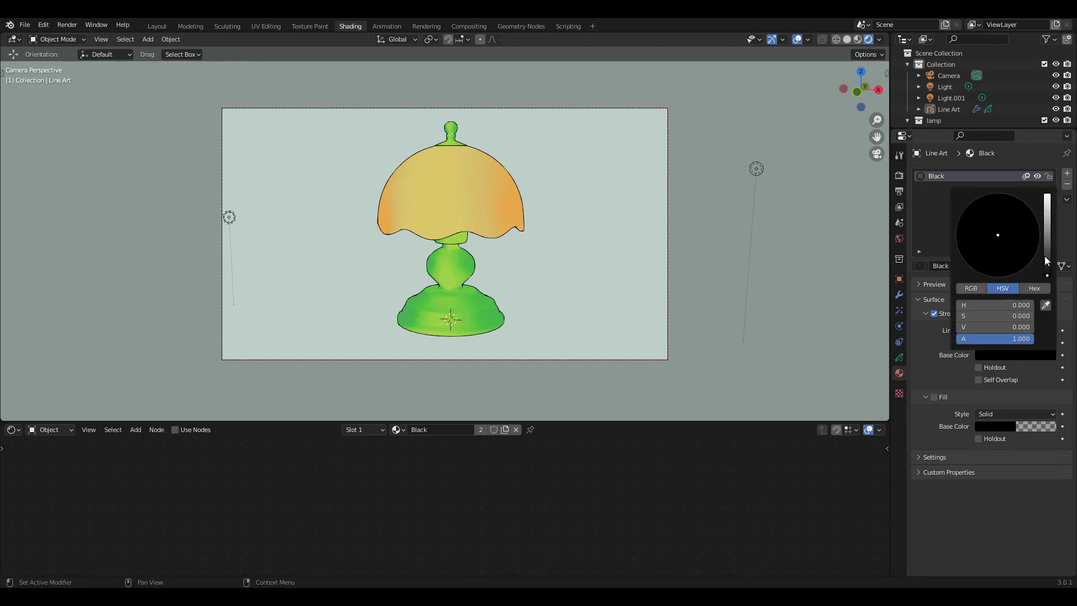
pyautogui.moveTo(1047, 273)
pyautogui.mouseDown()
pyautogui.moveTo(1048, 245)
pyautogui.moveTo(968, 222)
pyautogui.mouseUp()
pyautogui.moveTo(1048, 244); pyautogui.dragTo(1045, 238)
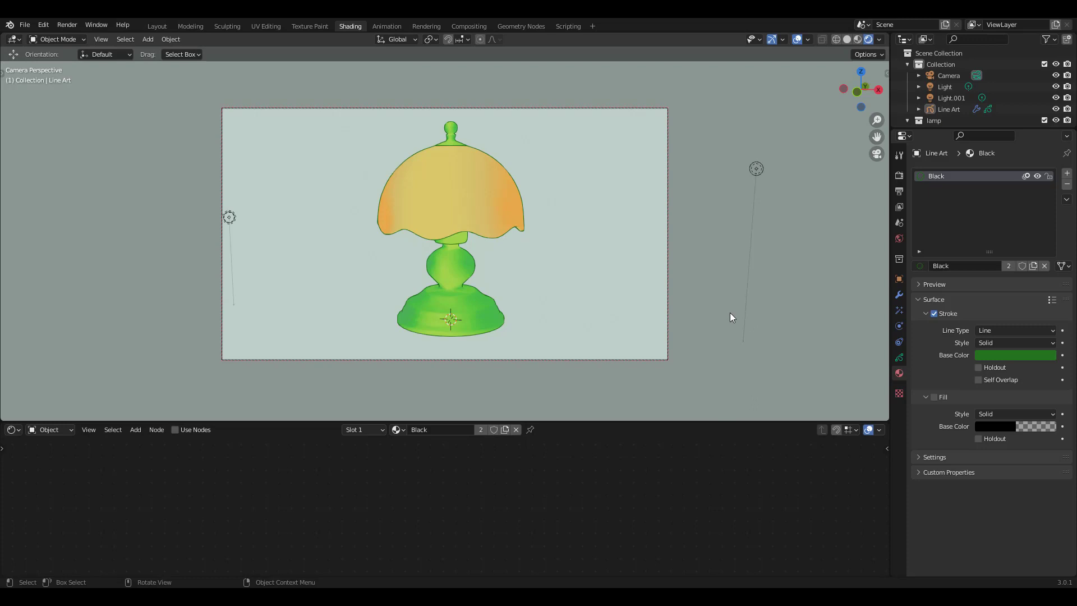
# Step: Move the middle stop of the lampshade's ColorRamp closer to the first stop, with the first stop at position 0.182
pyautogui.click(509, 207)
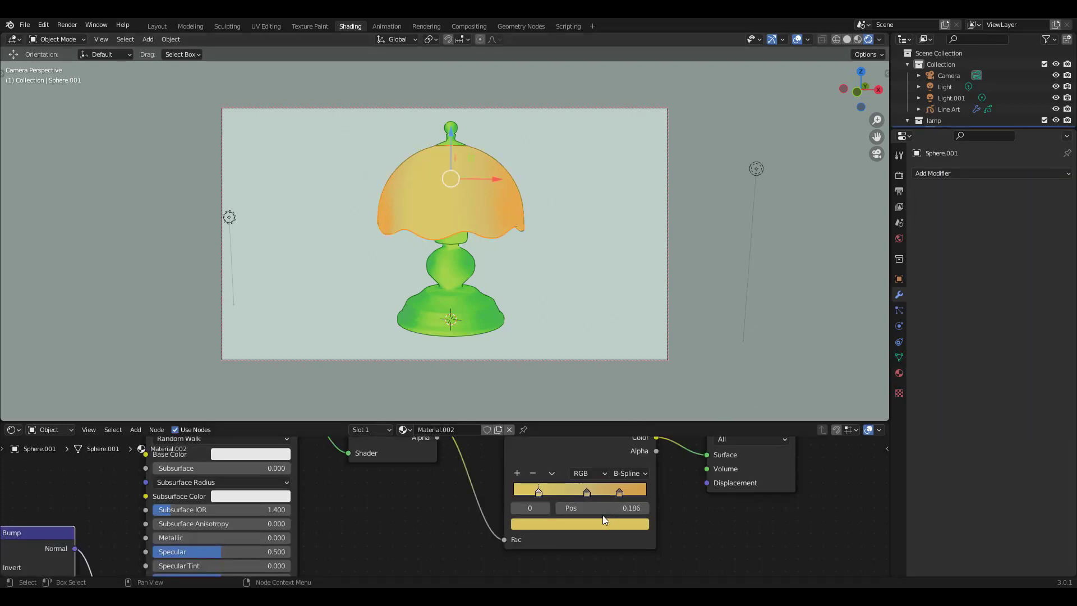
pyautogui.moveTo(586, 492); pyautogui.dragTo(536, 492)
pyautogui.click(539, 492)
# Step: Enter Edit Mode on the lamp base and select the edge loops at the narrow necks above and below the bulb
pyautogui.scroll(1, 517, 190)
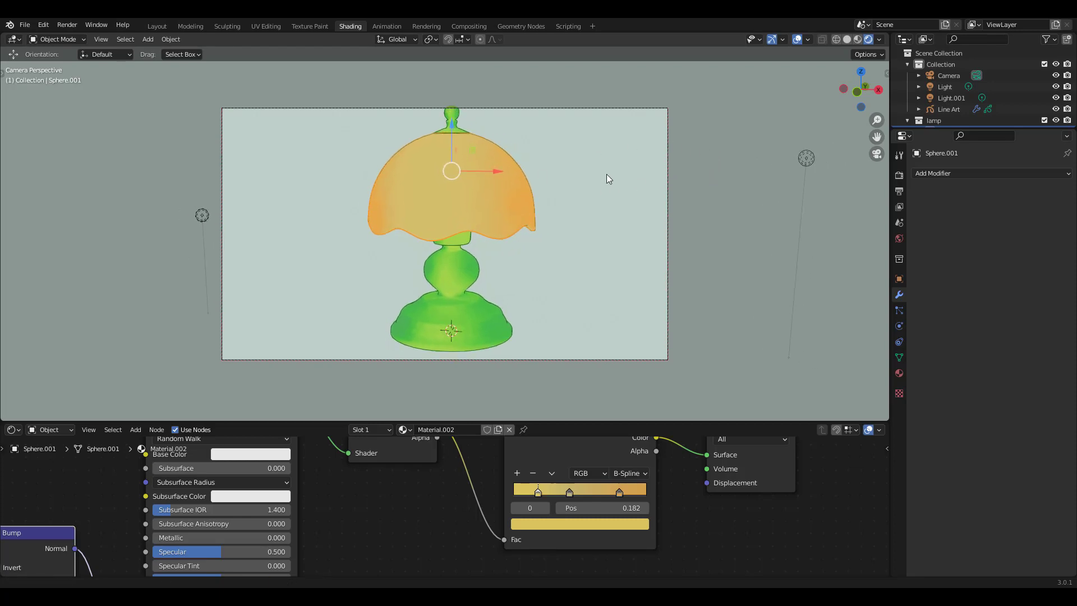
pyautogui.moveTo(607, 174)
pyautogui.keyDown('ctrl'); pyautogui.mouseDown(button='middle')
pyautogui.moveTo(636, 147)
pyautogui.moveTo(616, 156)
pyautogui.mouseUp(button='middle'); pyautogui.keyUp('ctrl')
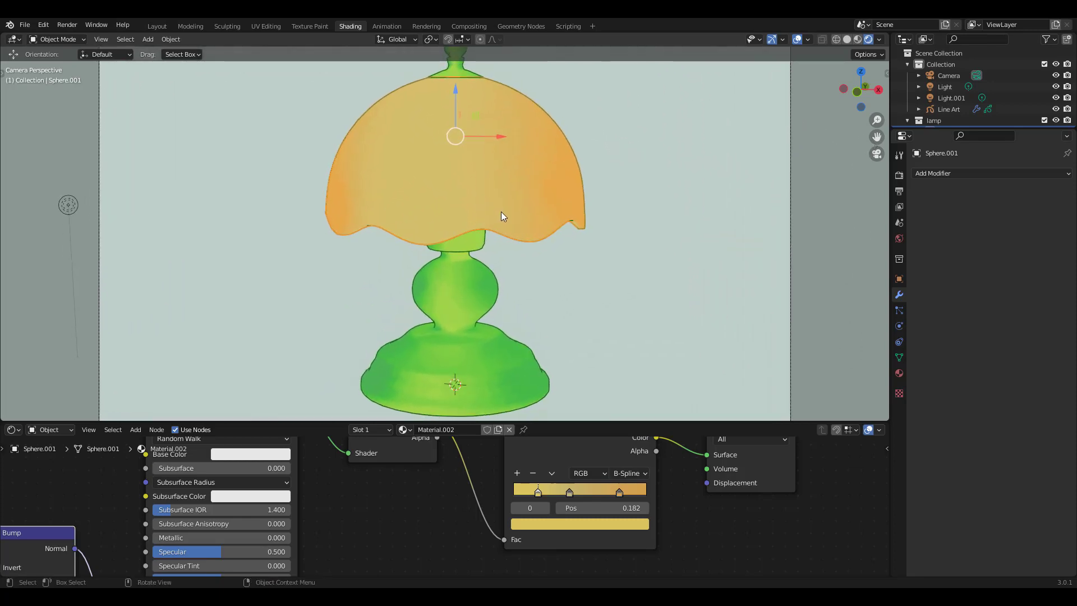
pyautogui.click(464, 306)
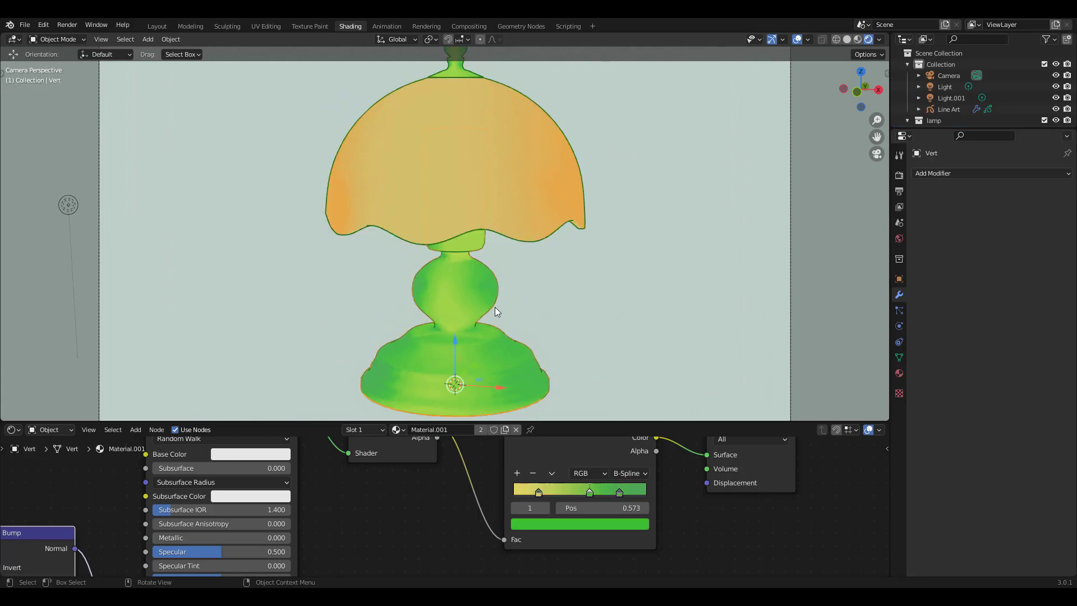
pyautogui.press('Tab')
pyautogui.moveTo(489, 287); pyautogui.dragTo(489, 246, button='middle')
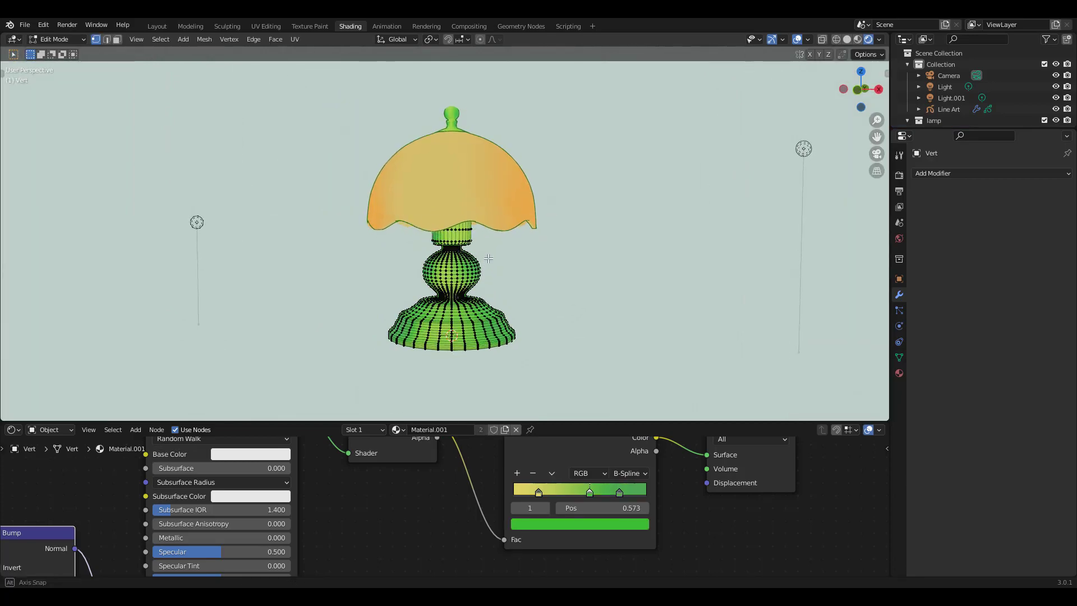
pyautogui.scroll(4, 490, 230)
pyautogui.scroll(4, 492, 223)
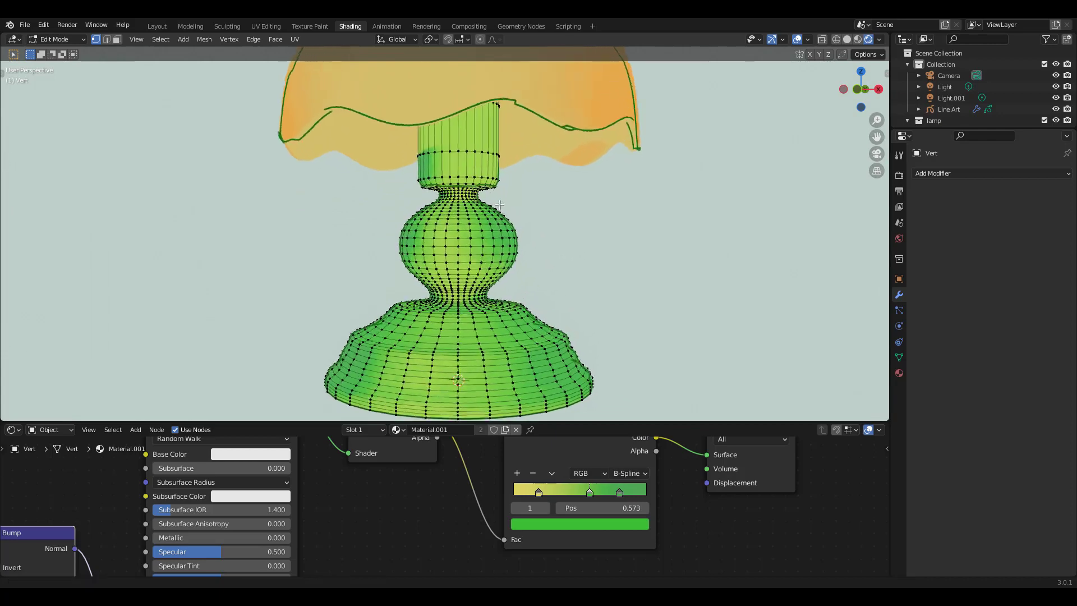
pyautogui.moveTo(507, 187); pyautogui.dragTo(504, 203, button='middle')
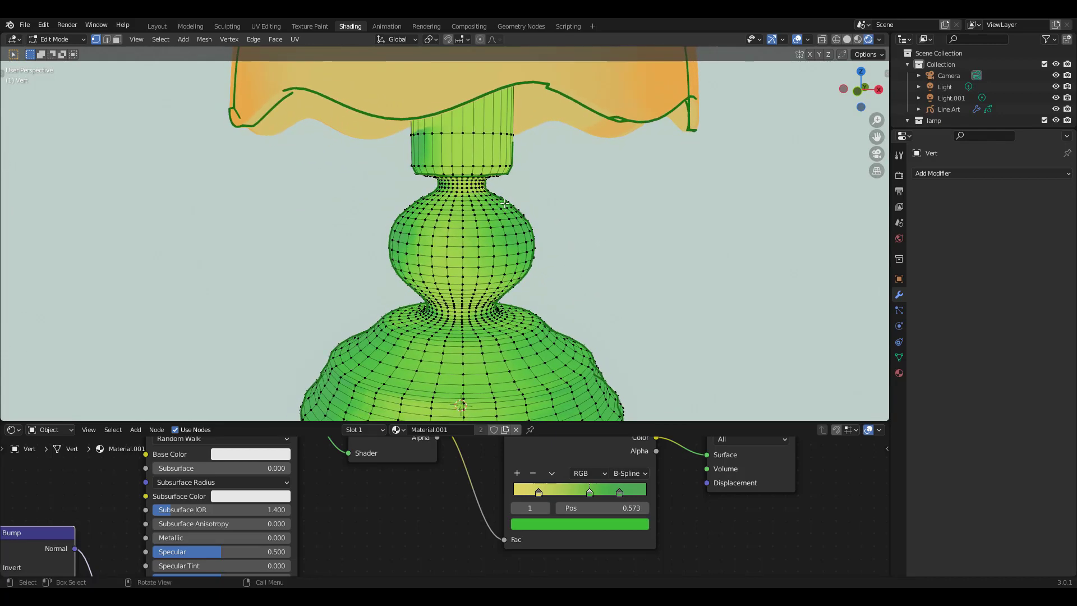
pyautogui.keyDown('alt'); pyautogui.click(459, 181); pyautogui.keyUp('alt')
pyautogui.keyDown('alt'); pyautogui.click(495, 181); pyautogui.keyUp('alt')
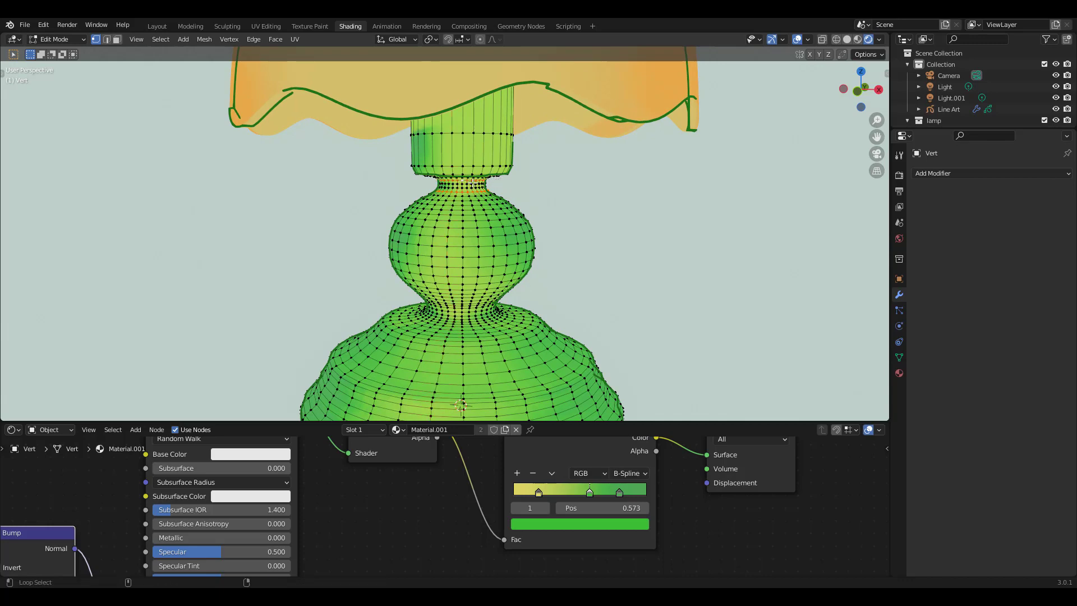
pyautogui.moveTo(469, 322); pyautogui.dragTo(470, 292, button='middle')
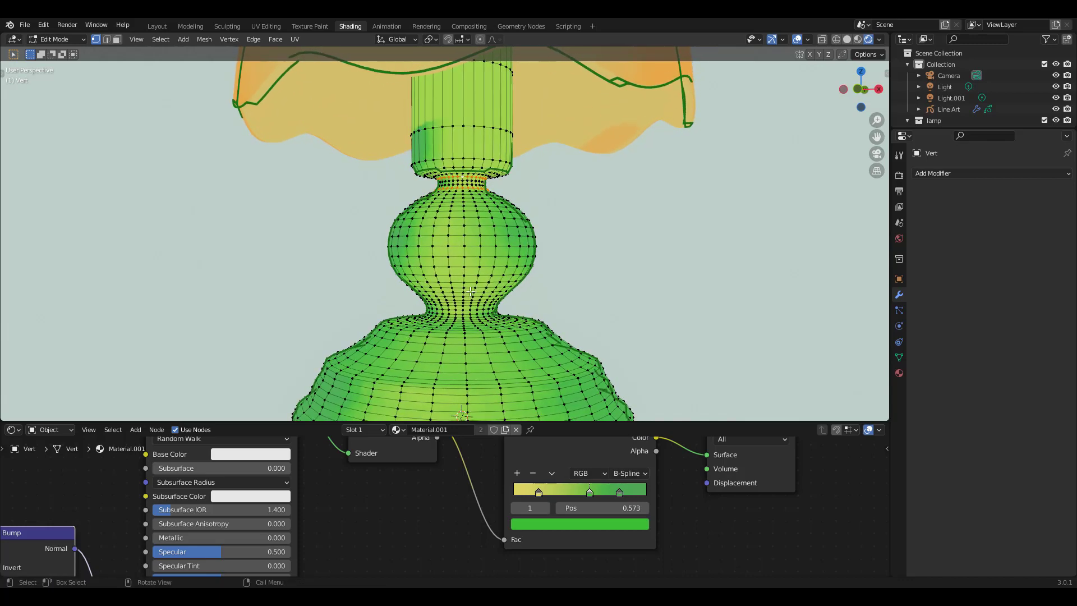
pyautogui.keyDown('alt'); pyautogui.keyDown('shift'); pyautogui.click(454, 317); pyautogui.keyUp('shift'); pyautogui.keyUp('alt')
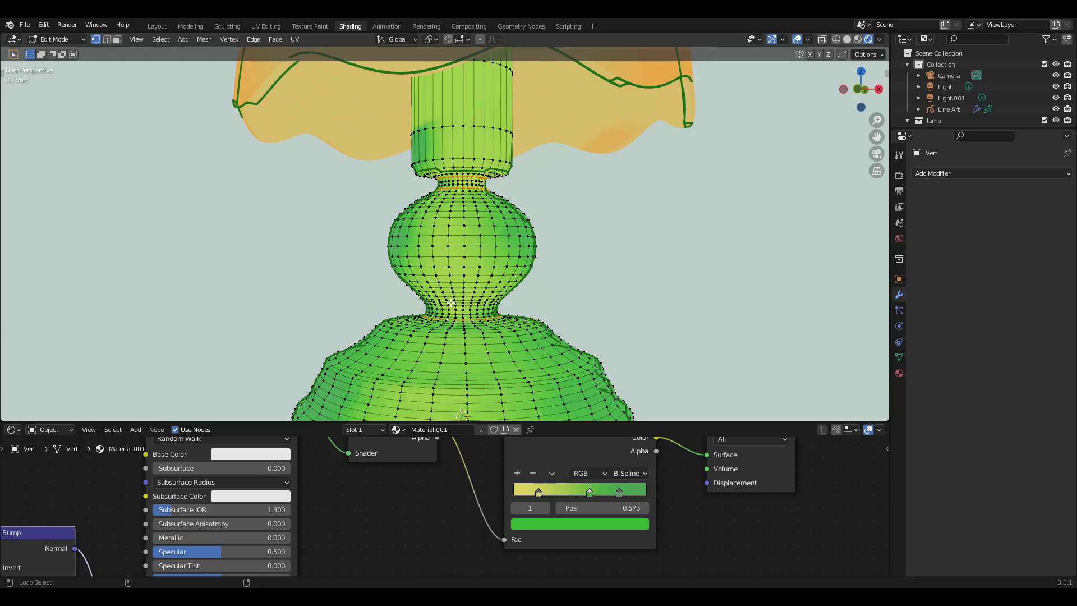
# Step: Add the edge loops along the ridges of the lamp's foot to the selection and mark all selected loops as sharp
pyautogui.scroll(-3, 481, 295)
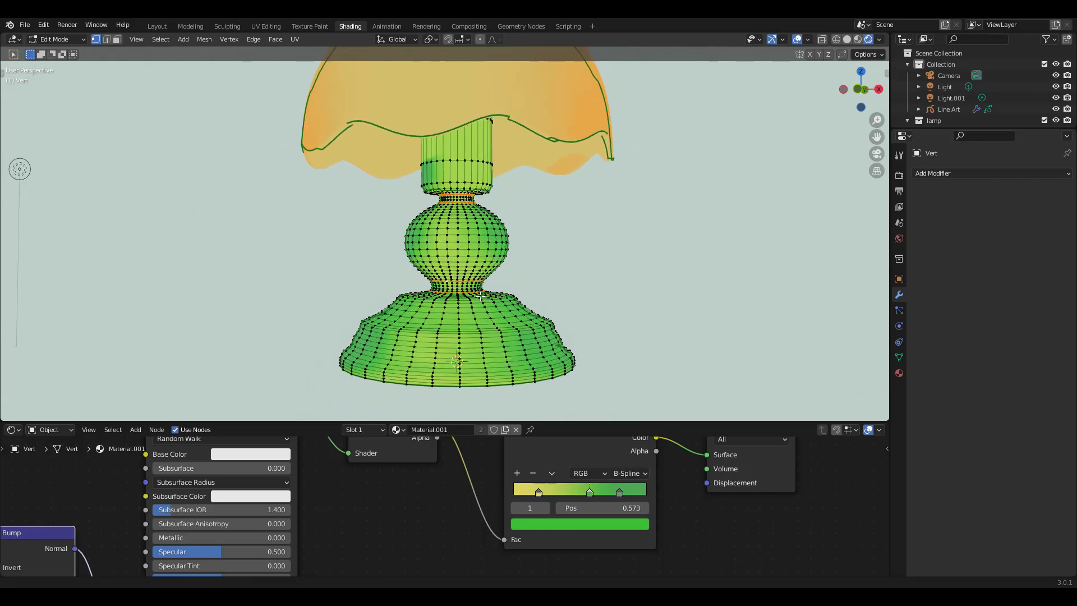
pyautogui.scroll(1, 481, 295)
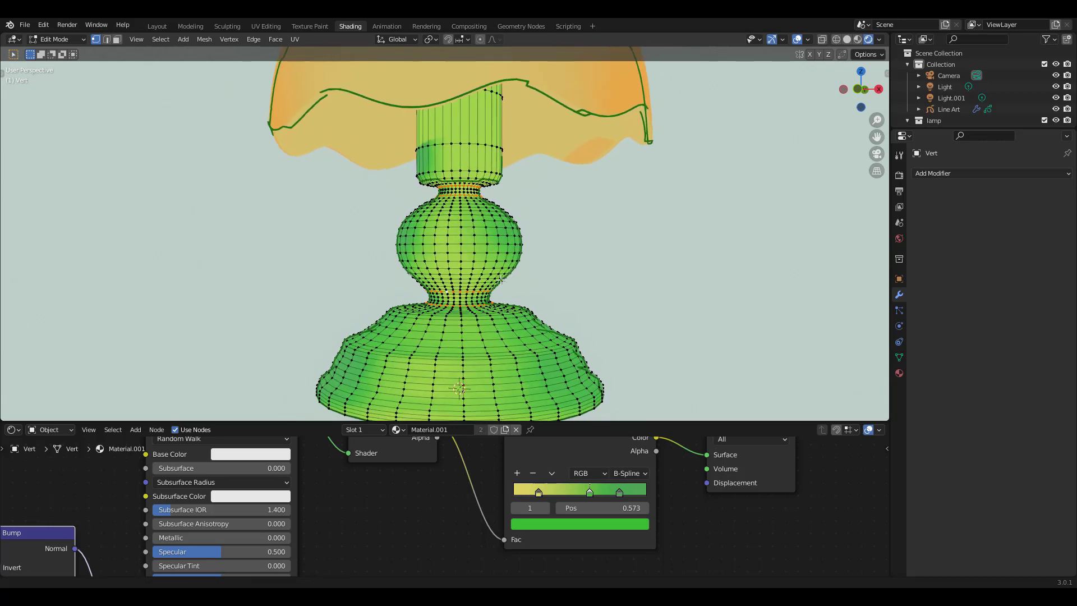
pyautogui.keyDown('alt'); pyautogui.keyDown('shift'); pyautogui.click(457, 317); pyautogui.keyUp('shift'); pyautogui.keyUp('alt')
pyautogui.keyDown('alt'); pyautogui.keyDown('shift'); pyautogui.click(457, 359); pyautogui.keyUp('shift'); pyautogui.keyUp('alt')
pyautogui.scroll(-2, 460, 359)
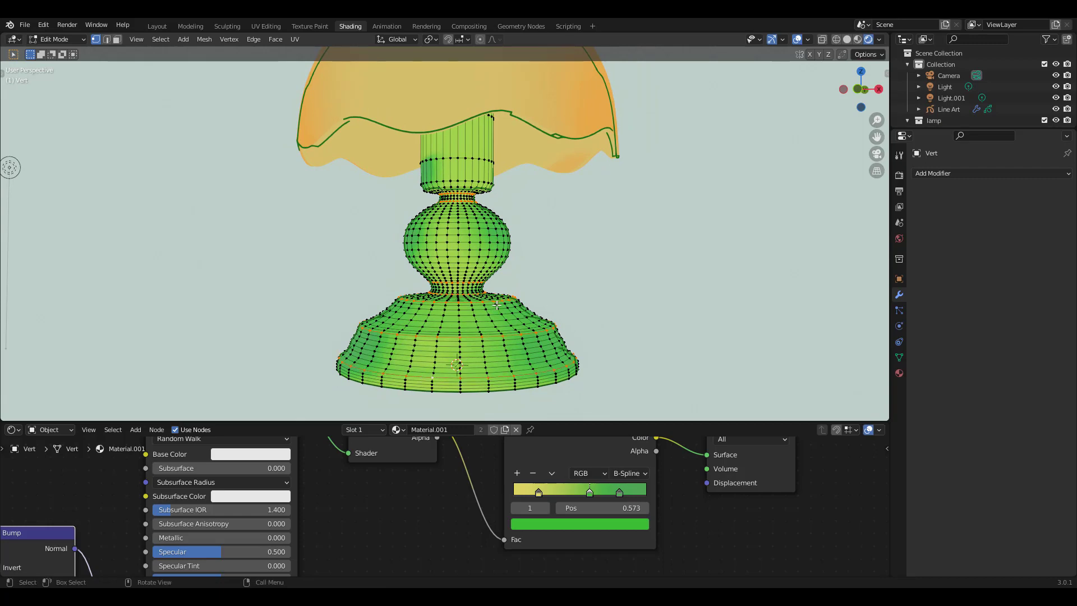
pyautogui.press('q')
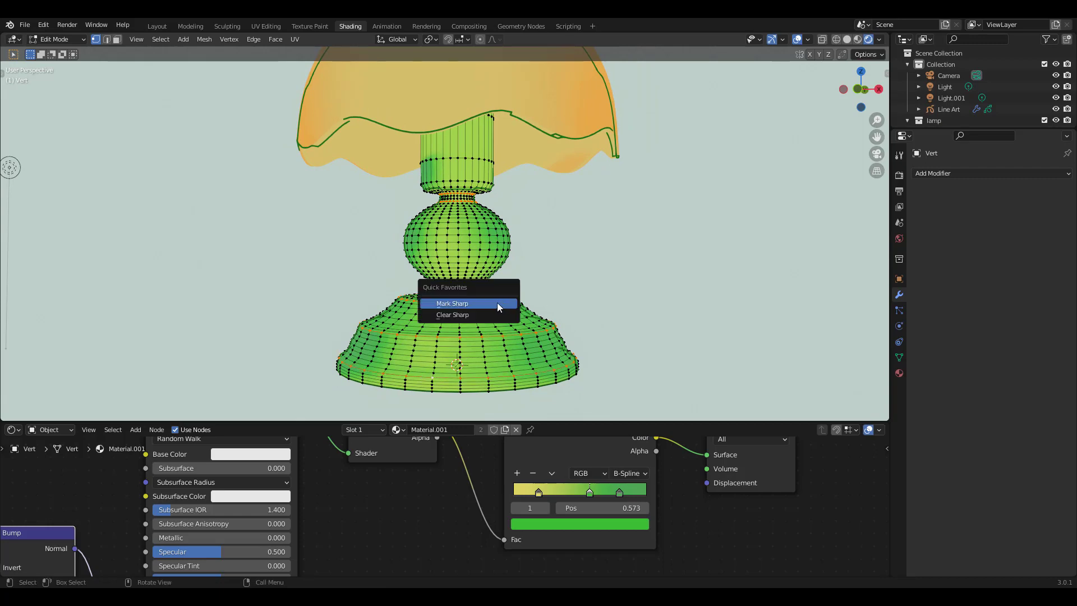
pyautogui.click(497, 303)
# Step: Mark the finial's edge loops beneath its ball and at the bottom of its neck as sharp
pyautogui.keyDown('shift'); pyautogui.moveTo(538, 235); pyautogui.dragTo(540, 243, button='middle'); pyautogui.keyUp('shift')
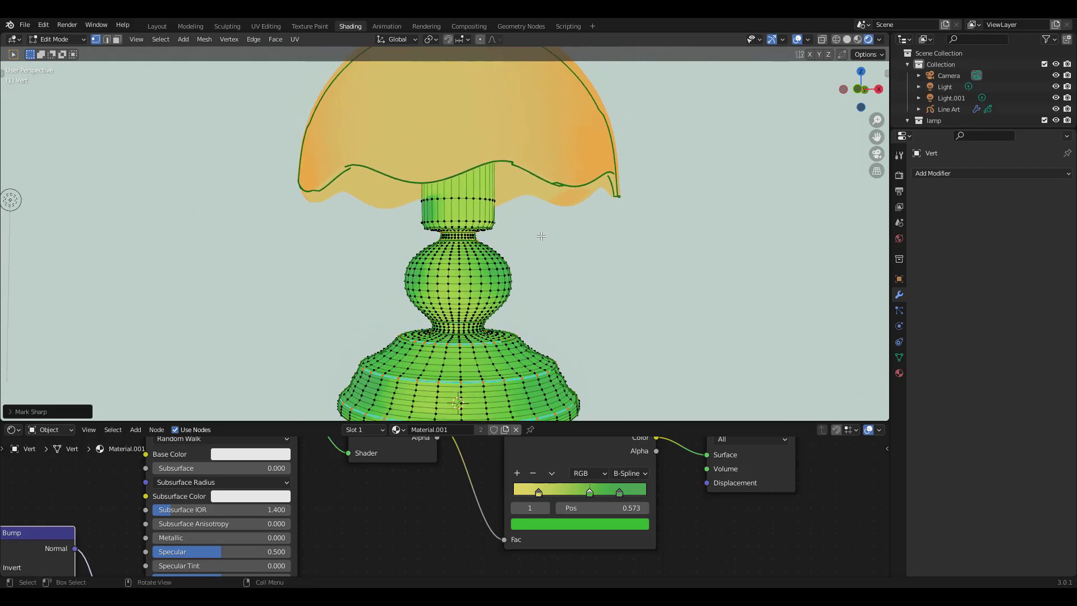
pyautogui.scroll(-1, 539, 233)
pyautogui.keyDown('shift'); pyautogui.scroll(3, 512, 151); pyautogui.keyUp('shift')
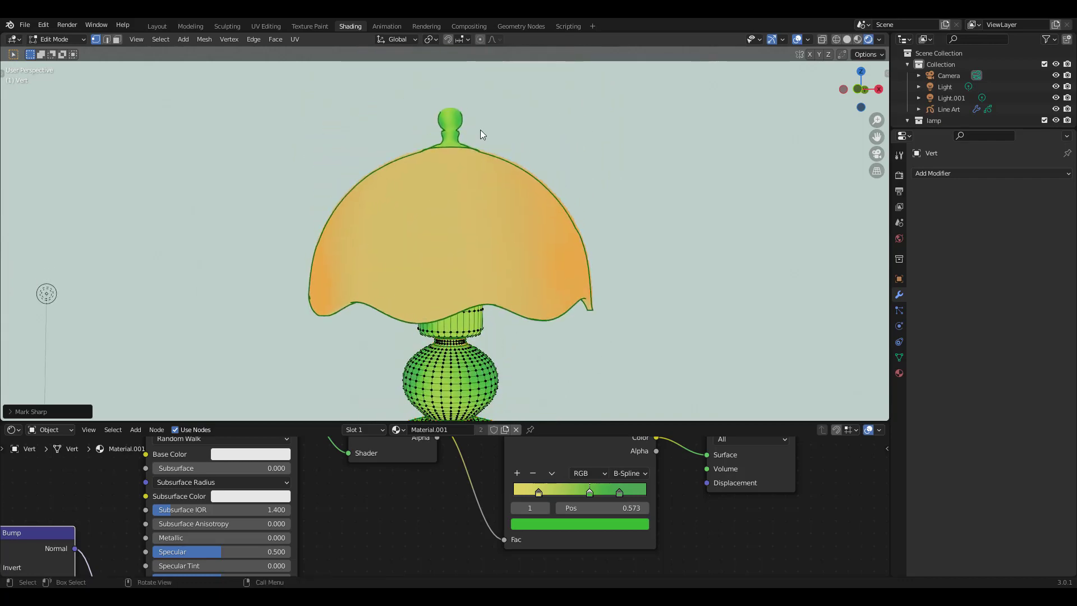
pyautogui.press('Tab')
pyautogui.click(455, 125)
pyautogui.press('Tab')
pyautogui.scroll(1, 488, 120)
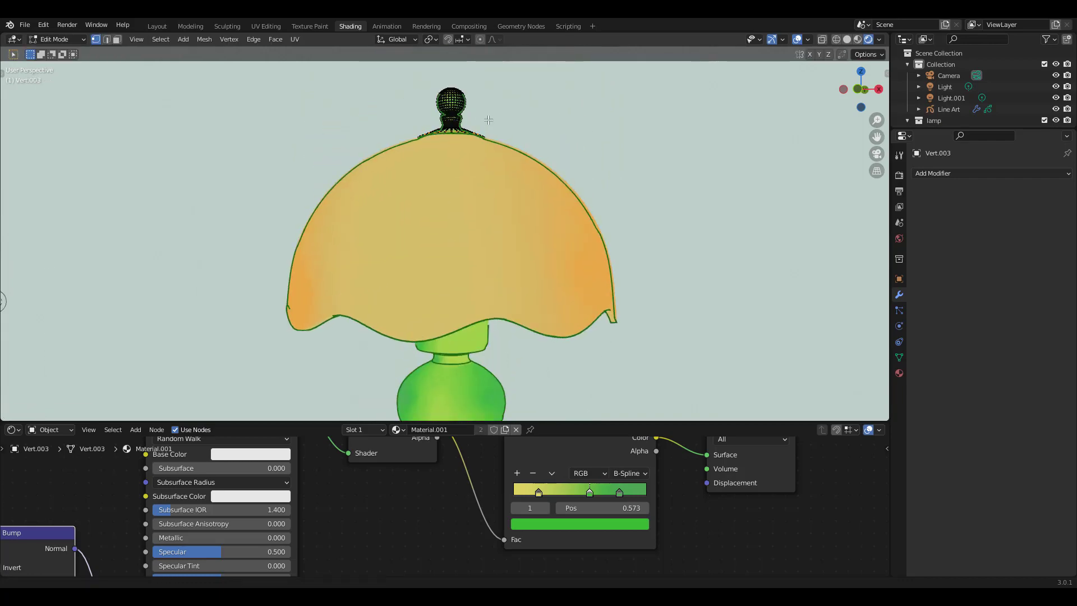
pyautogui.scroll(2, 490, 140)
pyautogui.keyDown('shift'); pyautogui.scroll(2, 492, 157); pyautogui.keyUp('shift')
pyautogui.scroll(3, 507, 134)
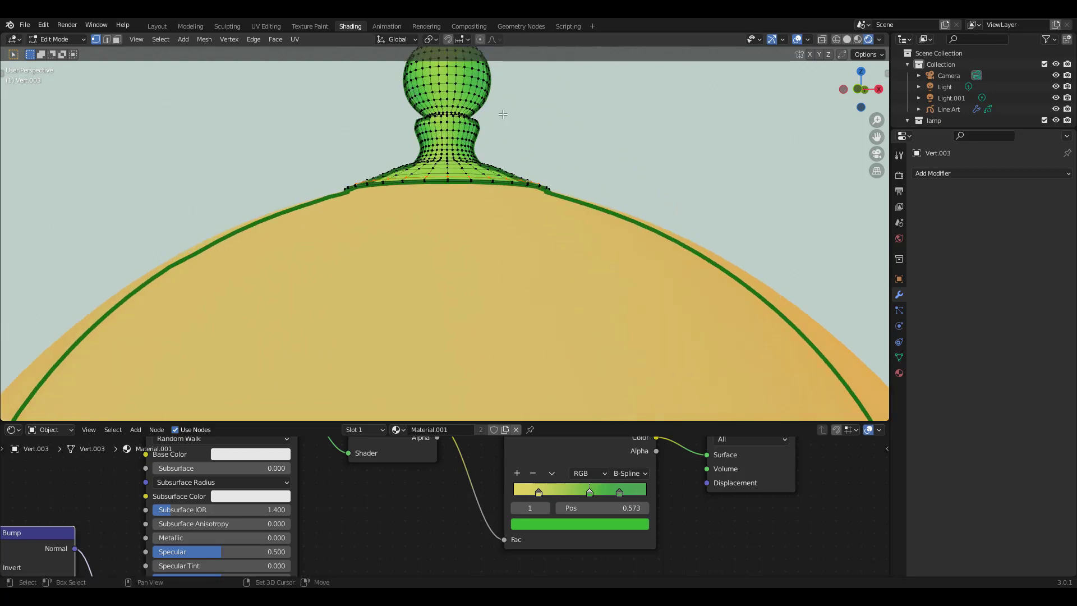
pyautogui.moveTo(502, 115); pyautogui.dragTo(455, 160, button='middle')
pyautogui.keyDown('alt'); pyautogui.click(455, 142); pyautogui.keyUp('alt')
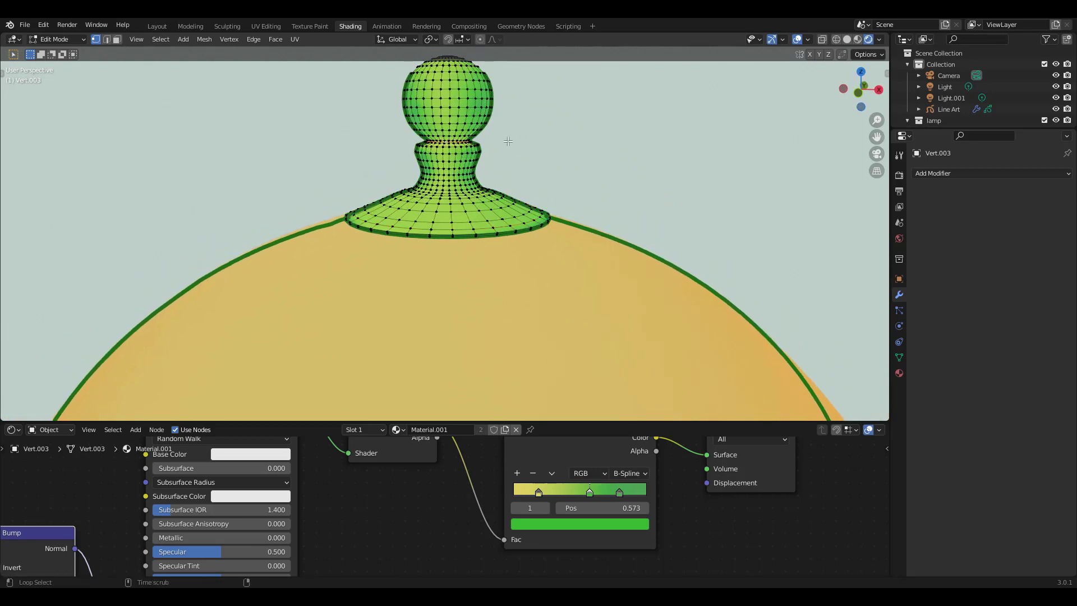
pyautogui.keyDown('alt'); pyautogui.keyDown('shift'); pyautogui.click(431, 189); pyautogui.keyUp('shift'); pyautogui.keyUp('alt')
pyautogui.press('q')
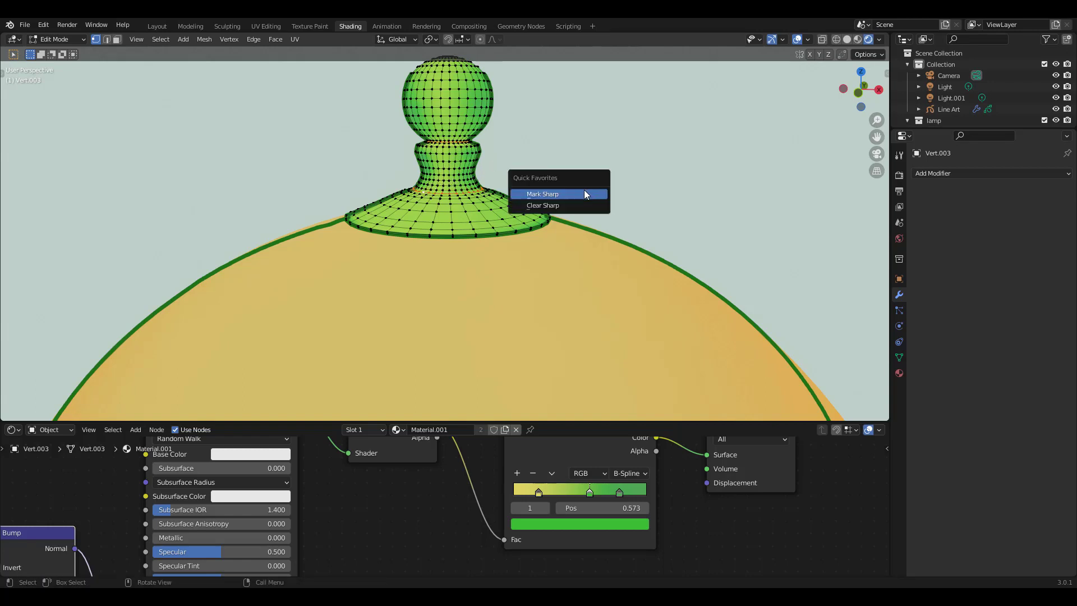
pyautogui.click(584, 194)
# Step: Return to Object Mode, deselect the finial and reframe the lamp in the camera view
pyautogui.scroll(-10, 566, 236)
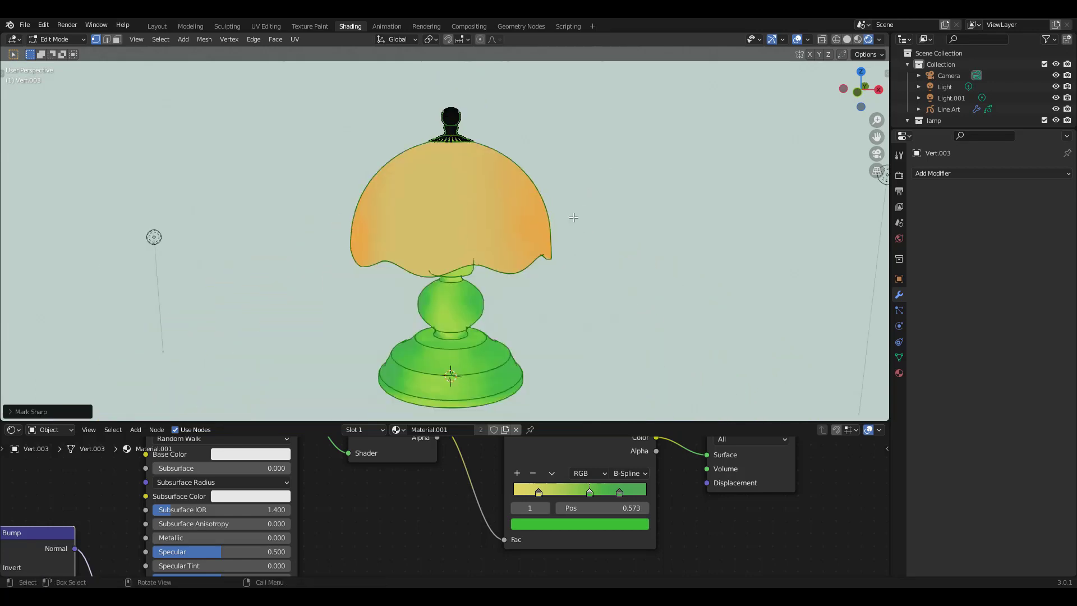
pyautogui.press('KP_0')
pyautogui.scroll(-3, 572, 196)
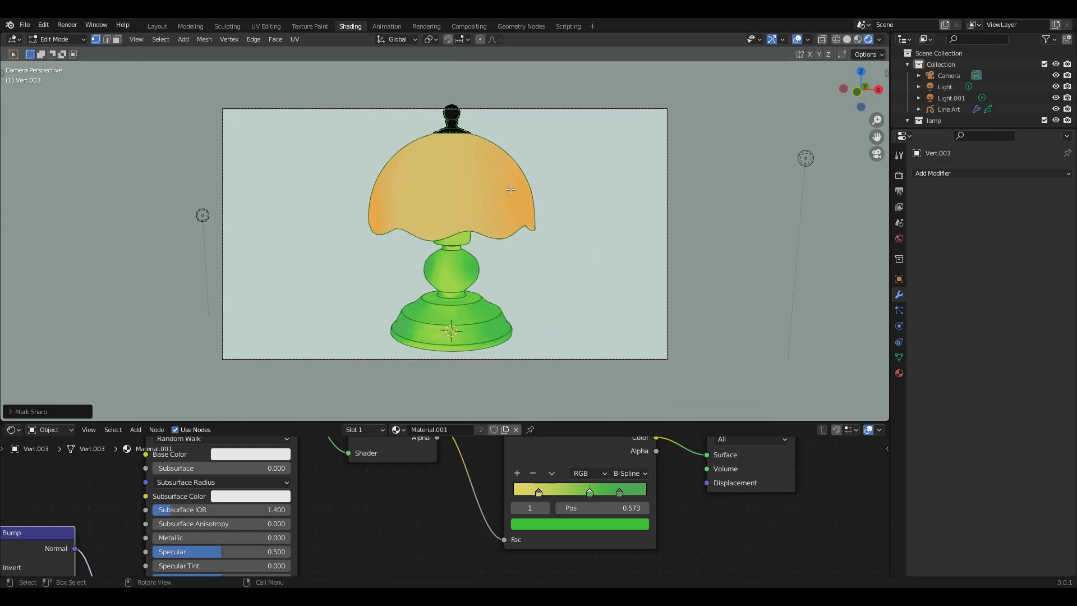
pyautogui.scroll(-2, 567, 182)
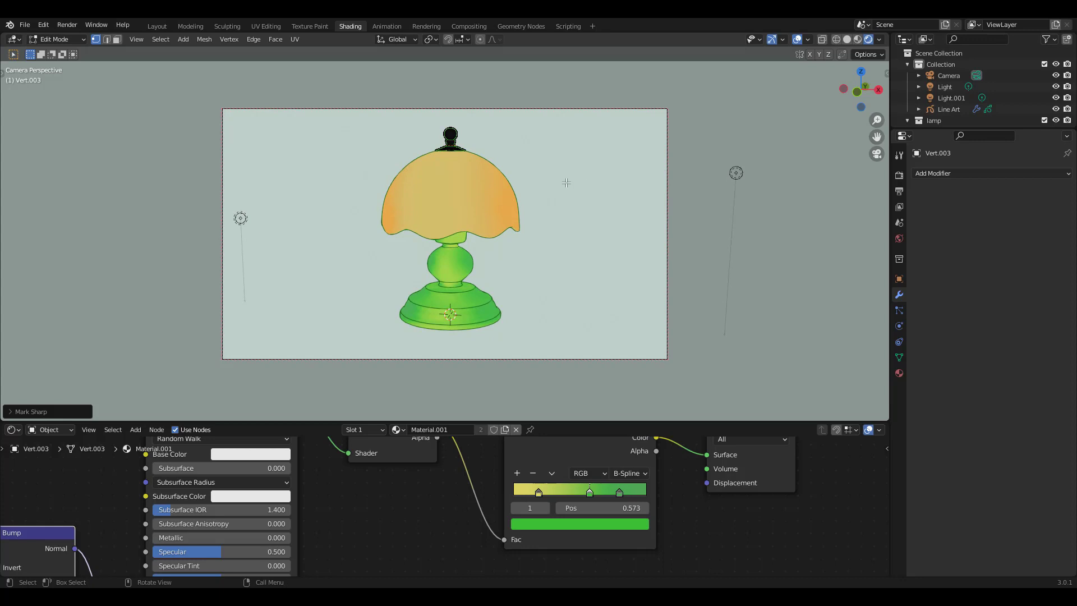
pyautogui.press('Tab')
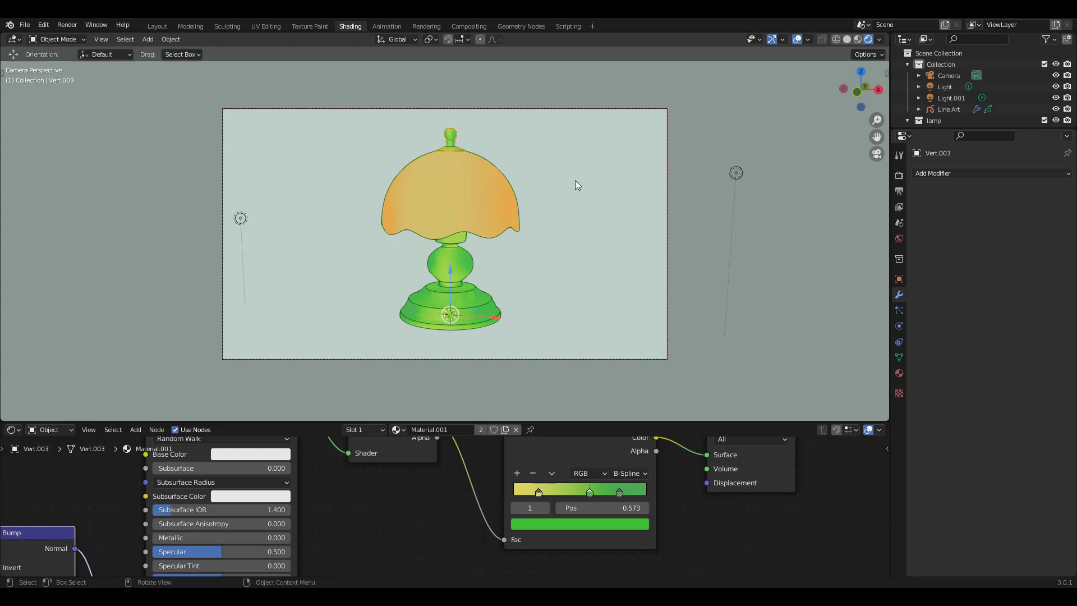
pyautogui.click(624, 213)
pyautogui.moveTo(588, 183); pyautogui.dragTo(567, 194, button='middle')
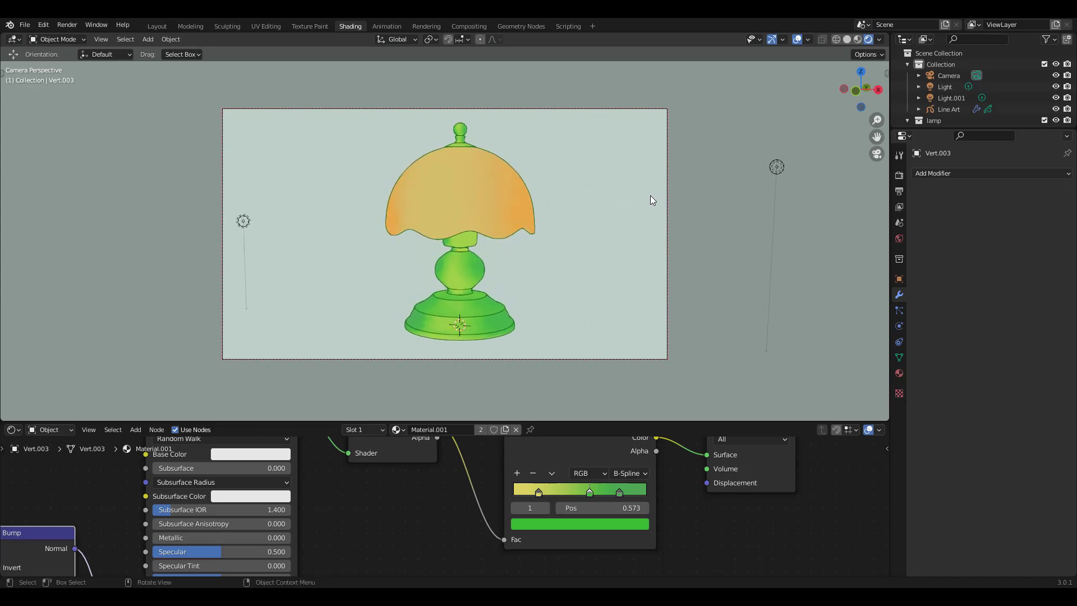
# Step: Shift the yellow and middle green stops of the lamp base's color ramp towards the dark green end, placing the middle stop at 0.627
pyautogui.click(492, 325)
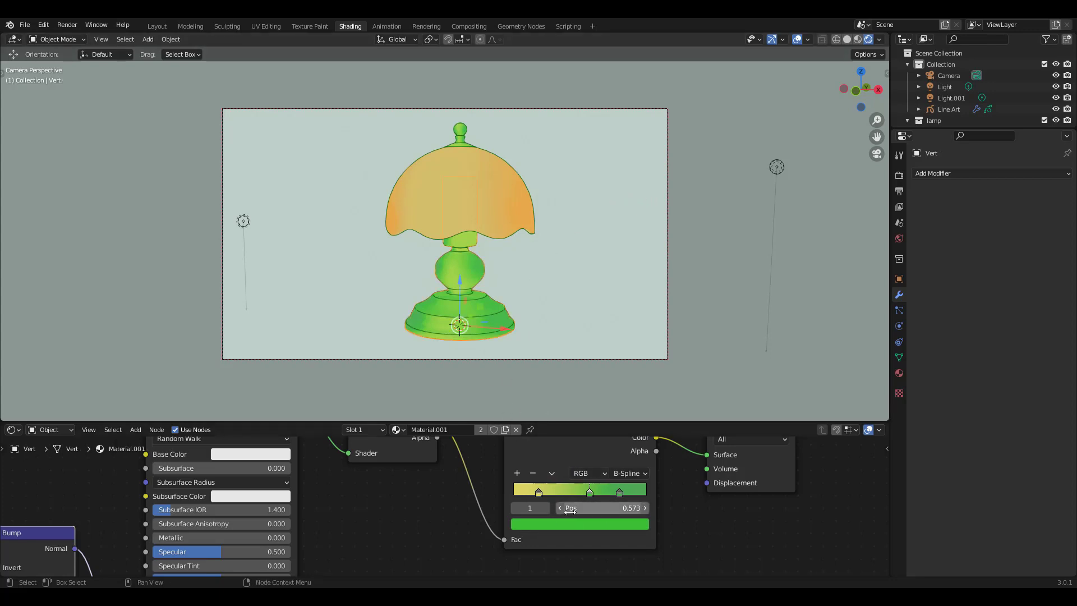
pyautogui.moveTo(589, 493)
pyautogui.mouseDown()
pyautogui.moveTo(548, 491)
pyautogui.moveTo(600, 490)
pyautogui.mouseUp()
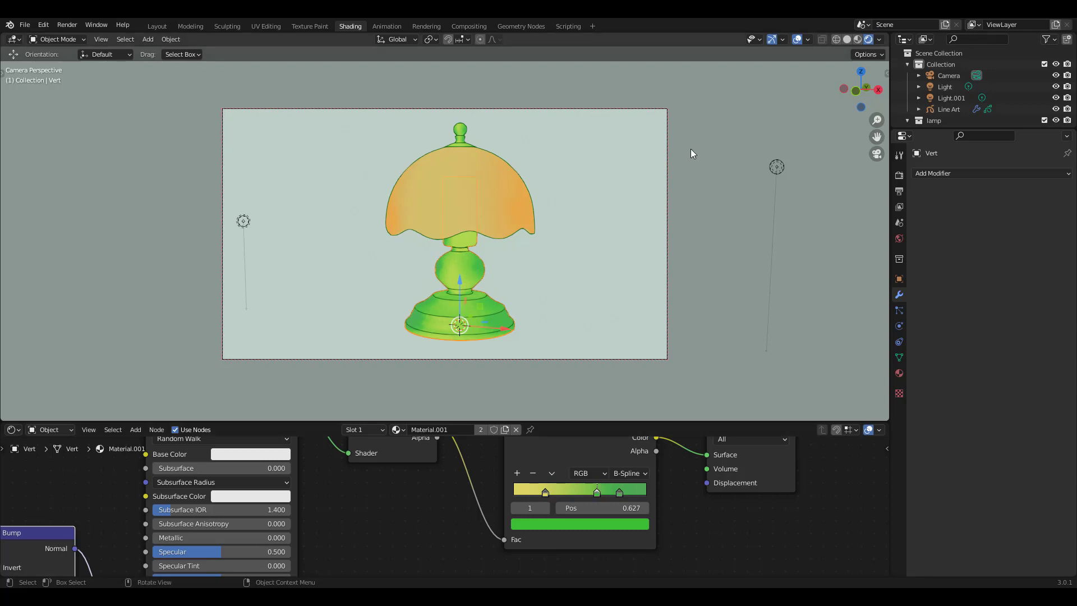
pyautogui.click(725, 210)
# Step: Recolour the middle stop of the lampshade's color ramp to a slightly paler, brighter yellow
pyautogui.click(508, 203)
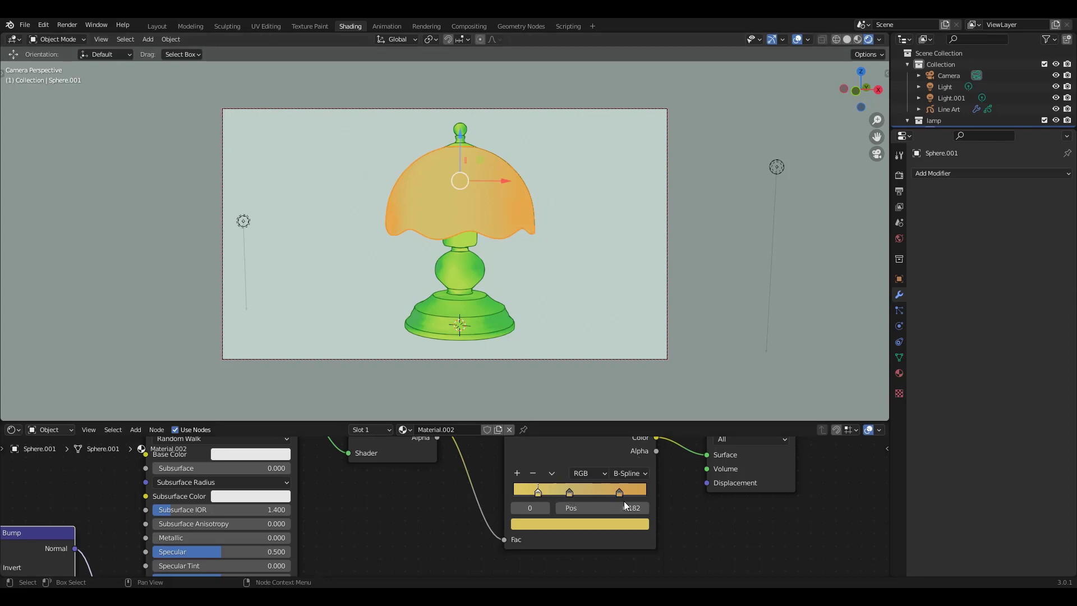
pyautogui.click(569, 492)
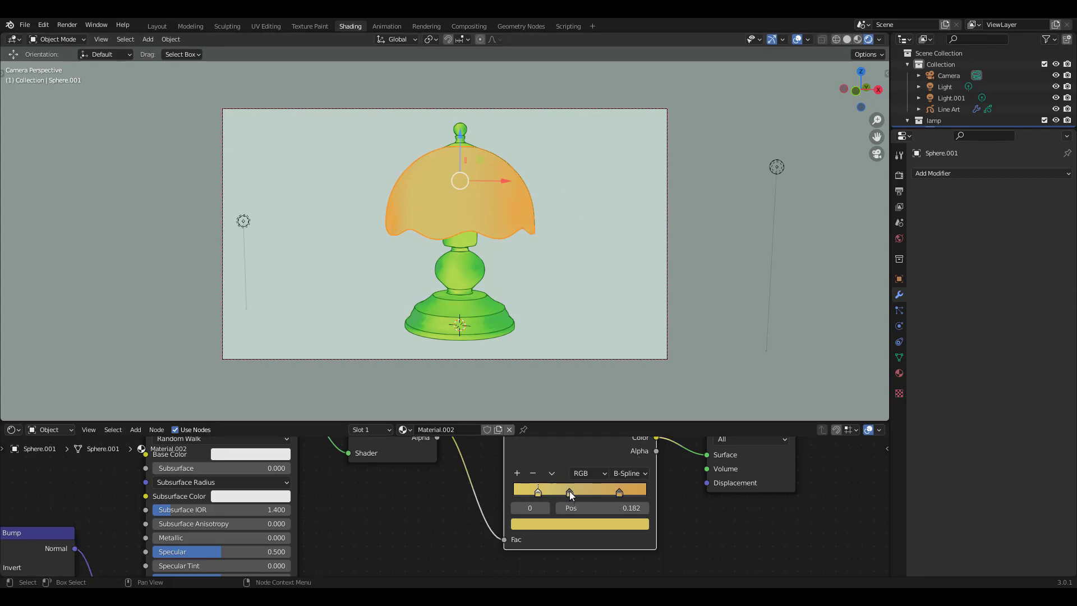
pyautogui.click(567, 523)
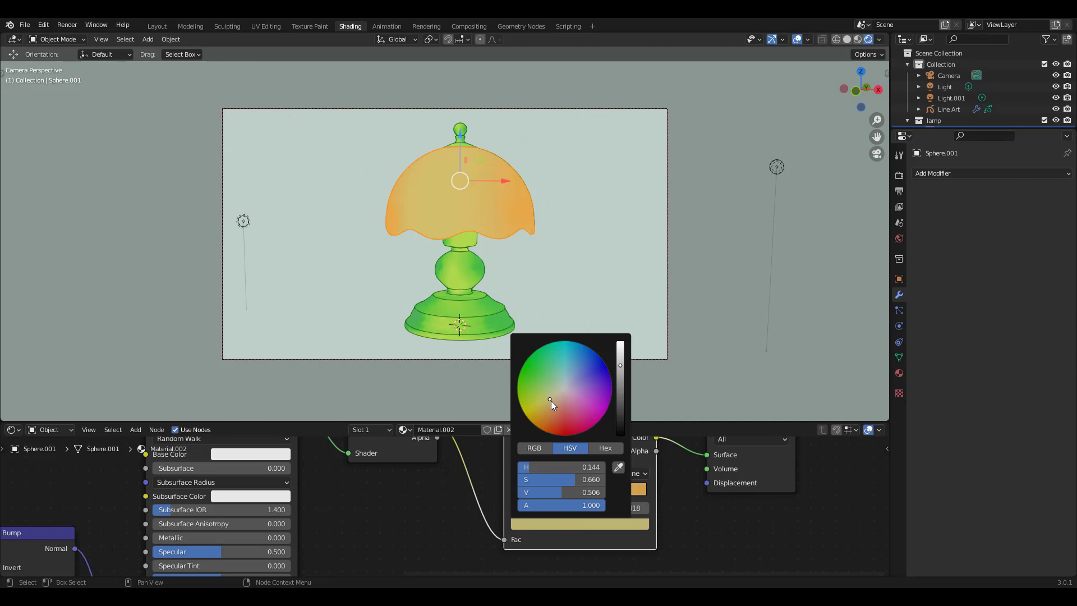
pyautogui.moveTo(551, 401); pyautogui.dragTo(550, 399)
pyautogui.moveTo(623, 365); pyautogui.dragTo(623, 363)
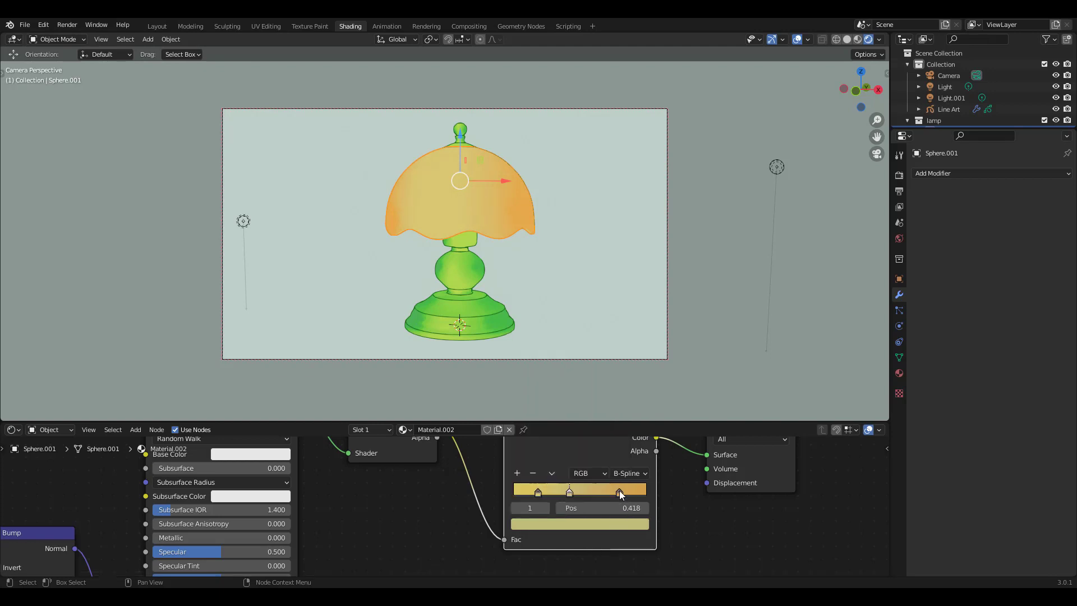
# Step: Move the lampshade ramp's orange and middle stops towards the yellow end, set the first stop to 0.191, and deselect the shade
pyautogui.click(610, 490)
pyautogui.moveTo(600, 489); pyautogui.dragTo(540, 493)
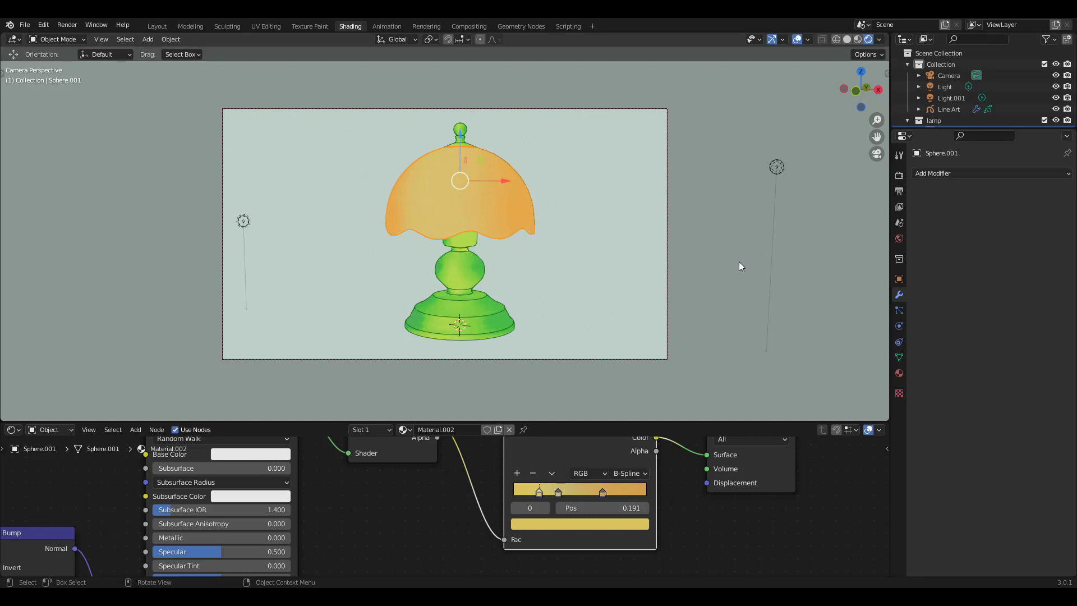
pyautogui.click(739, 261)
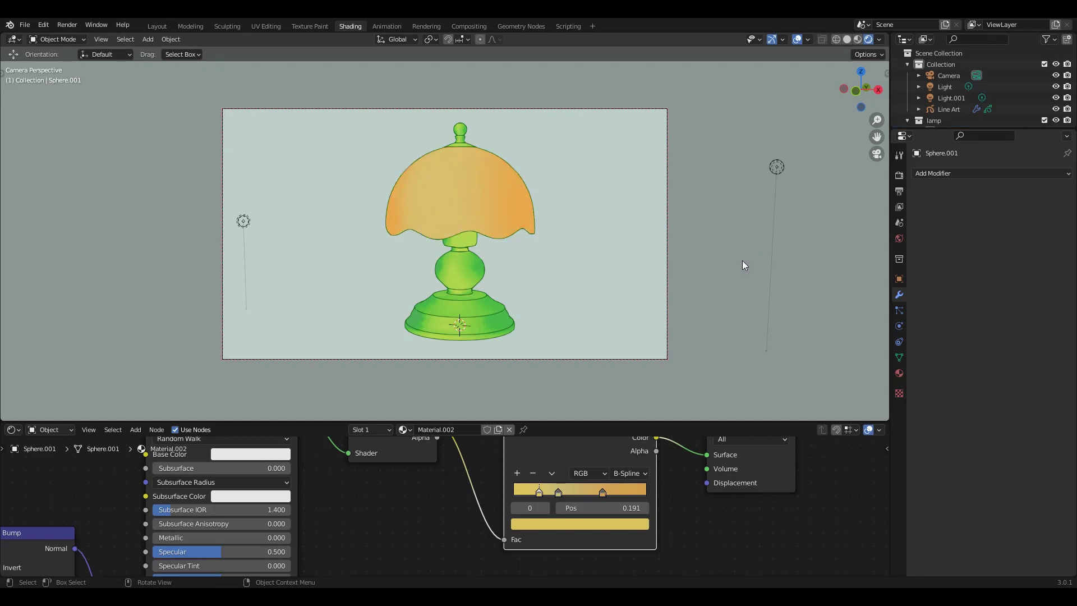
# Step: Set the Bump node's strength to 0.05 in the lampshade's material
pyautogui.click(486, 235)
pyautogui.moveTo(92, 556); pyautogui.dragTo(388, 467, button='middle')
pyautogui.click(355, 495)
pyautogui.write('0.05')
pyautogui.press('Return')
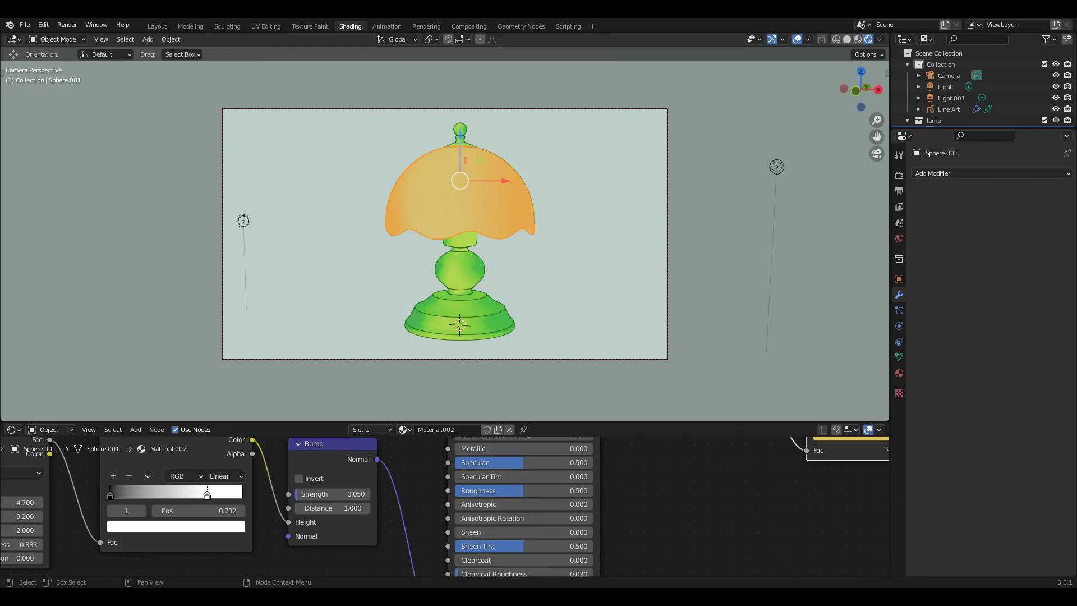
# Step: Lower the noise texture's scale in the lampshade's material to 3.5 and deselect the shade
pyautogui.moveTo(39, 516); pyautogui.dragTo(248, 493, button='middle')
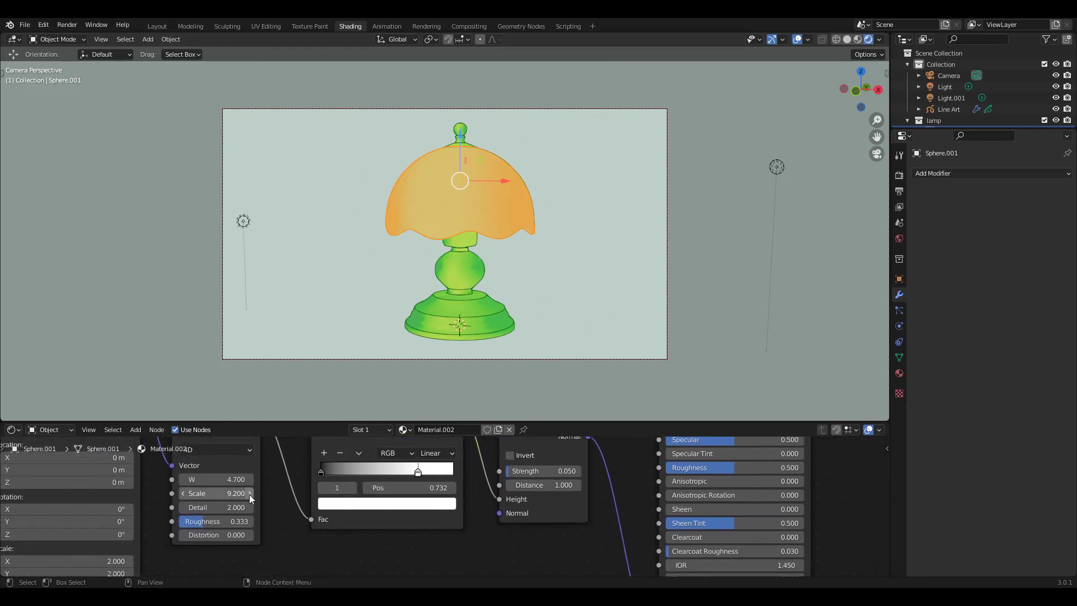
pyautogui.moveTo(245, 496); pyautogui.dragTo(197, 492)
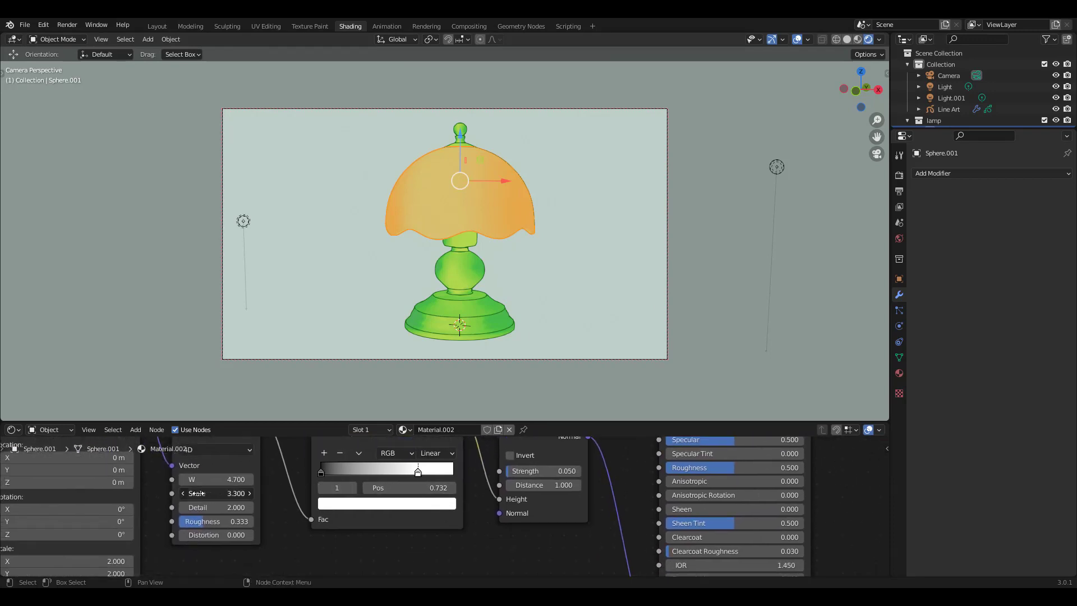
pyautogui.moveTo(287, 570); pyautogui.dragTo(342, 556, button='middle')
pyautogui.click(746, 291)
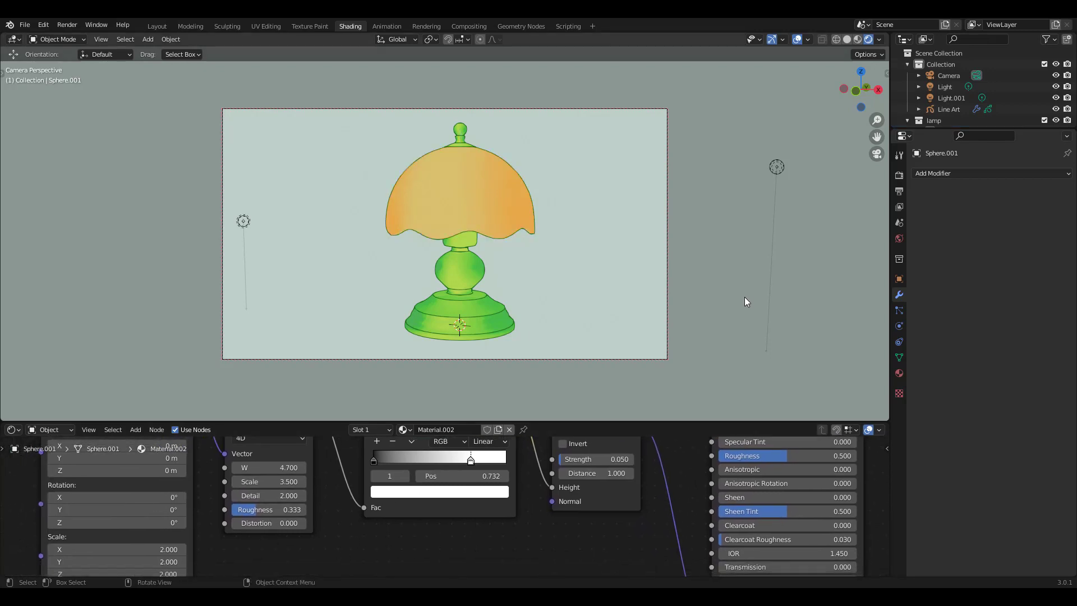